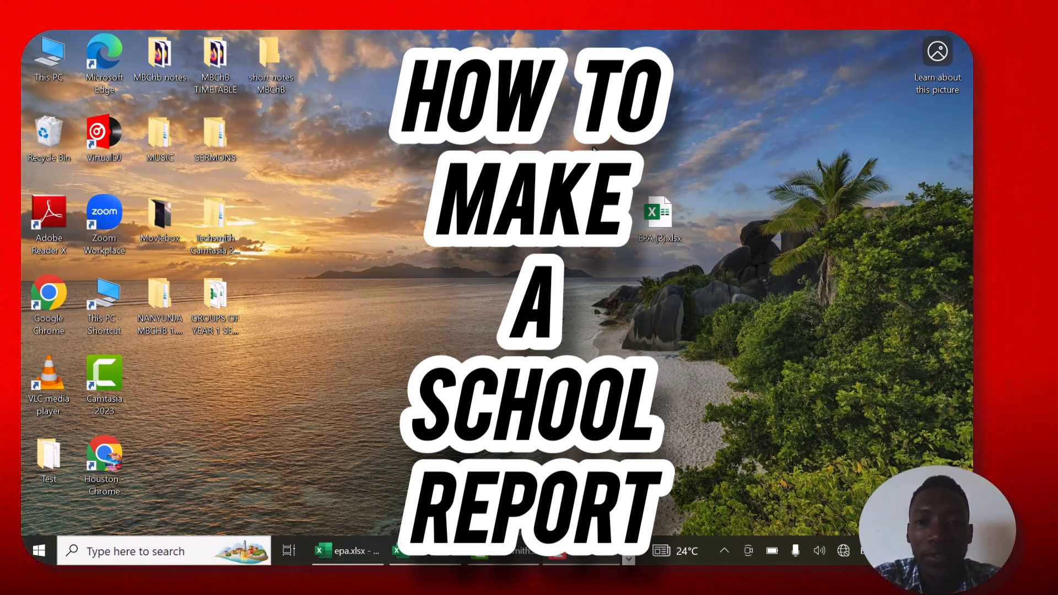
- Open the EPA (2).xlsx workbook and add the heading TOTAL in cell F1 beside SCIENCE
double_click(660, 208)
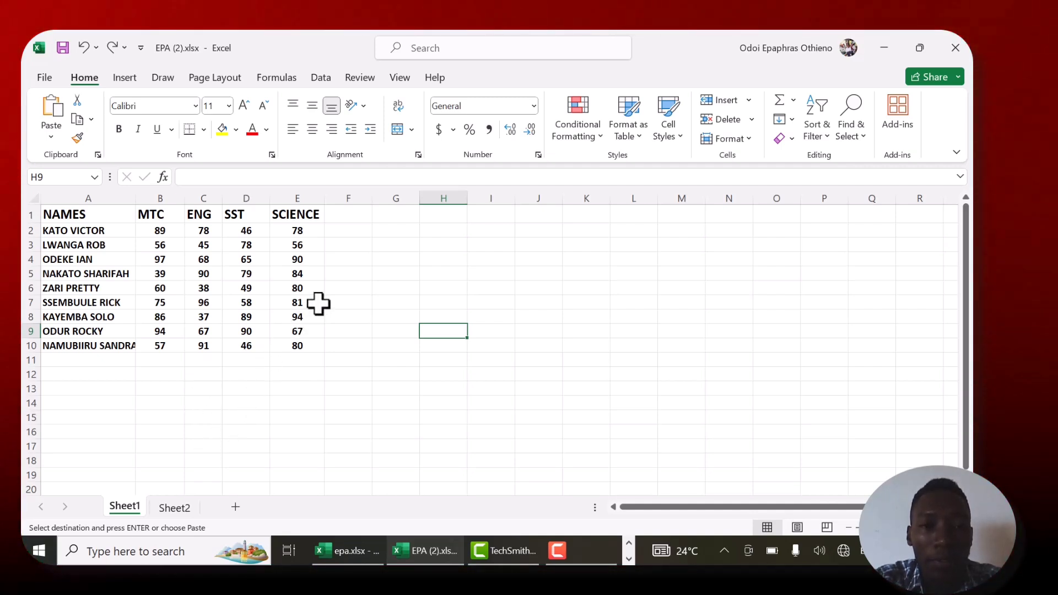
left_click(336, 221)
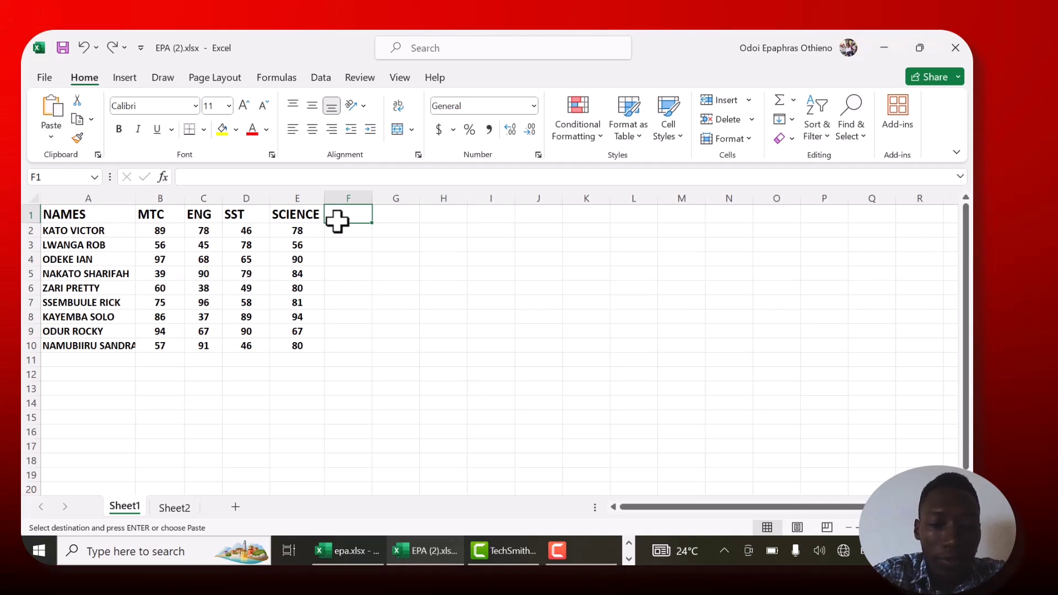
type("TOTAL")
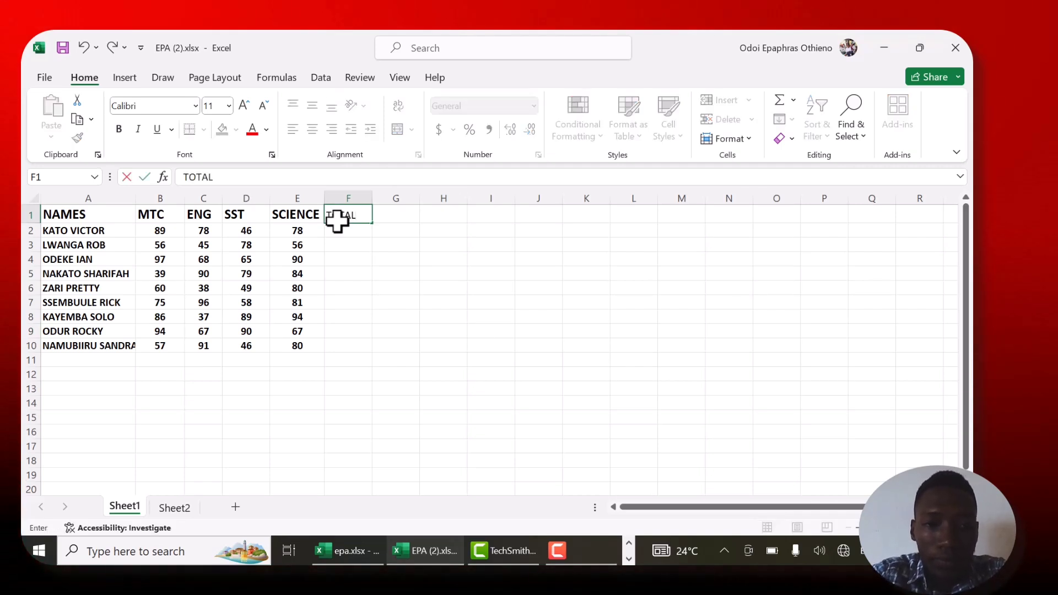
left_click(368, 232)
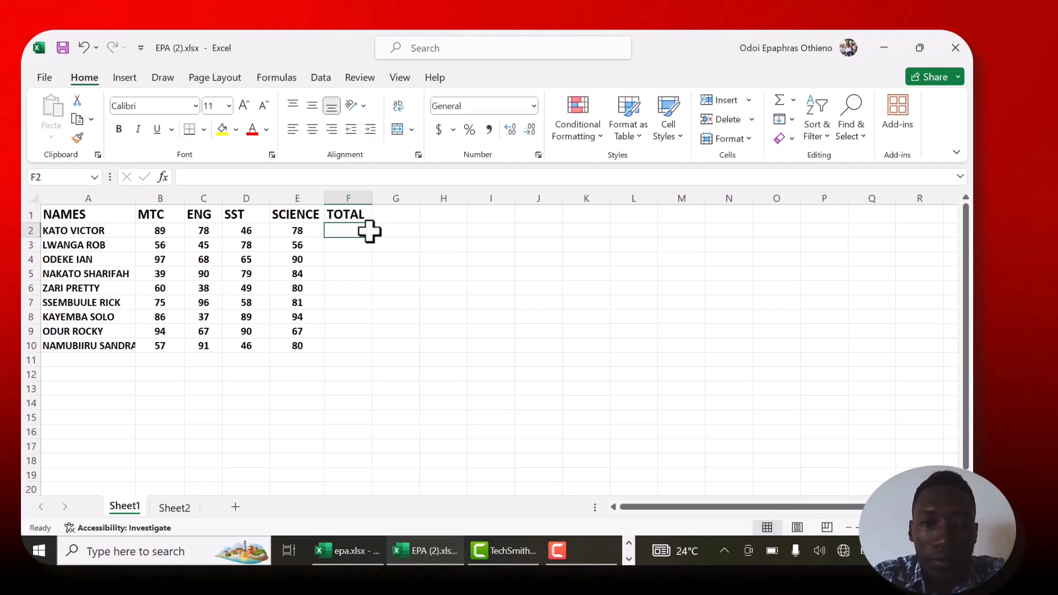
- Move the empty cell F2 over F1, replacing the heading, and re-enter TOTAL in F1
left_click_drag(355, 239, 358, 222)
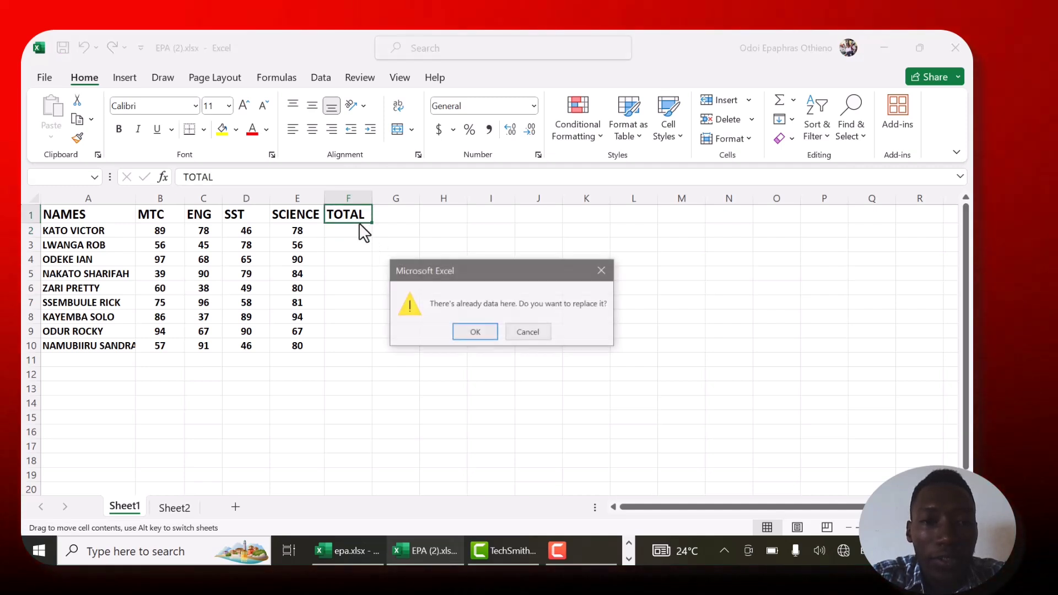
left_click(483, 329)
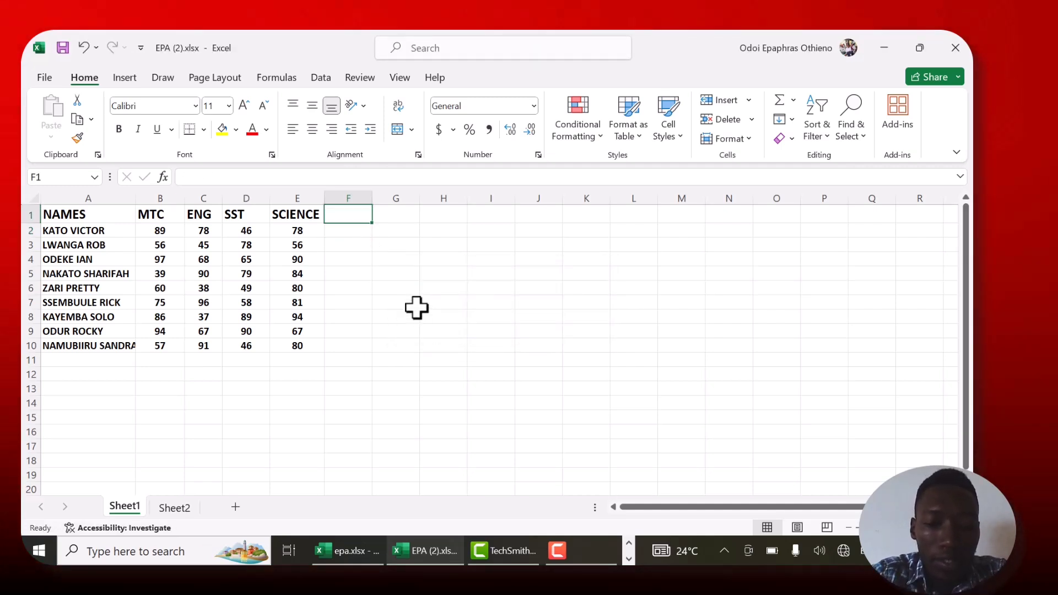
type("TOTAL")
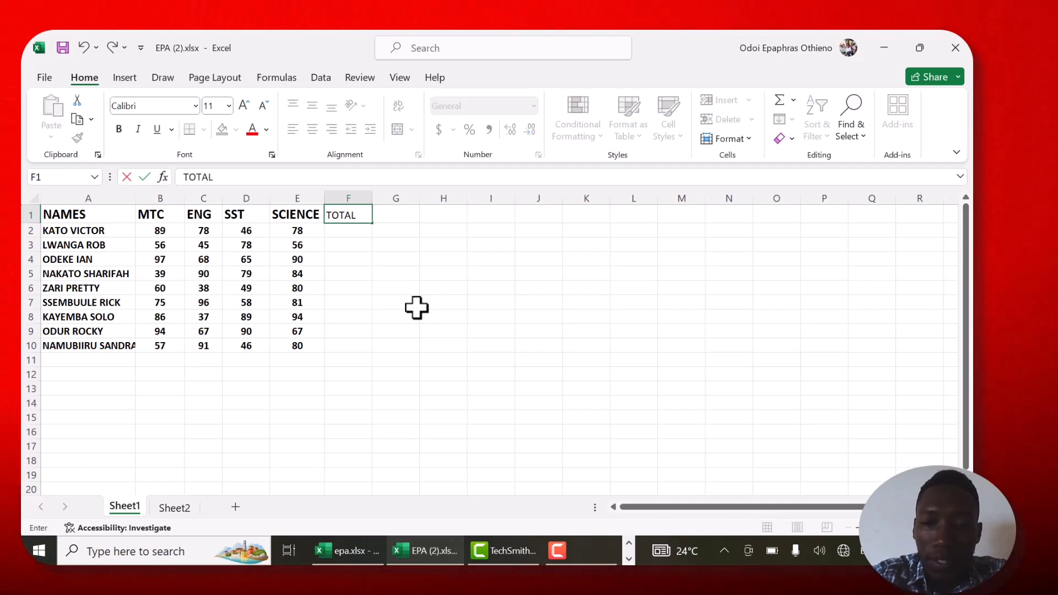
key("Return")
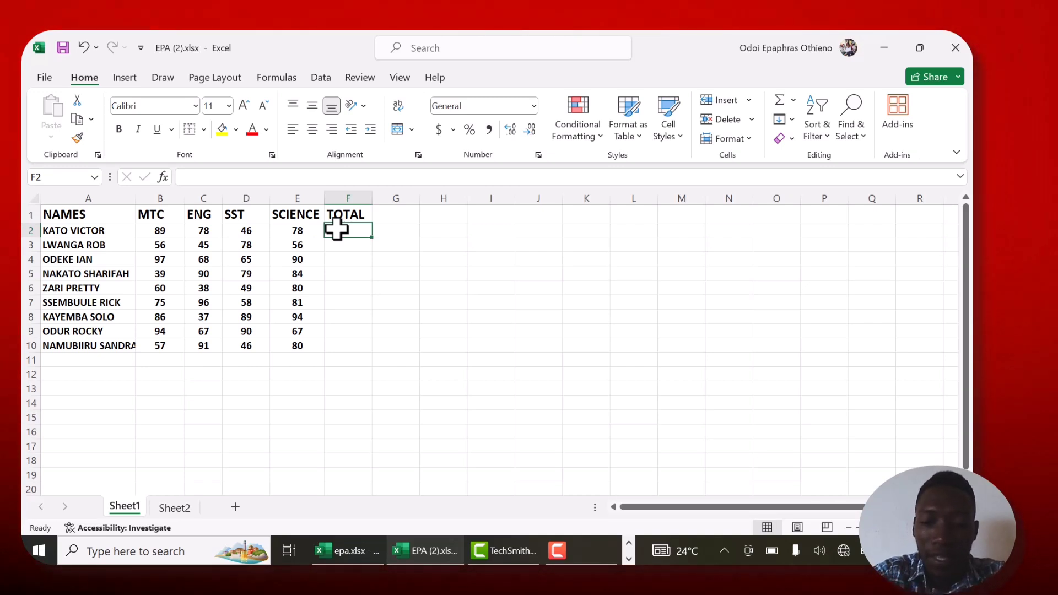
- Enter the formula =SUM(B2:E2) in cell F2 to total the first student's four subject marks
type("=")
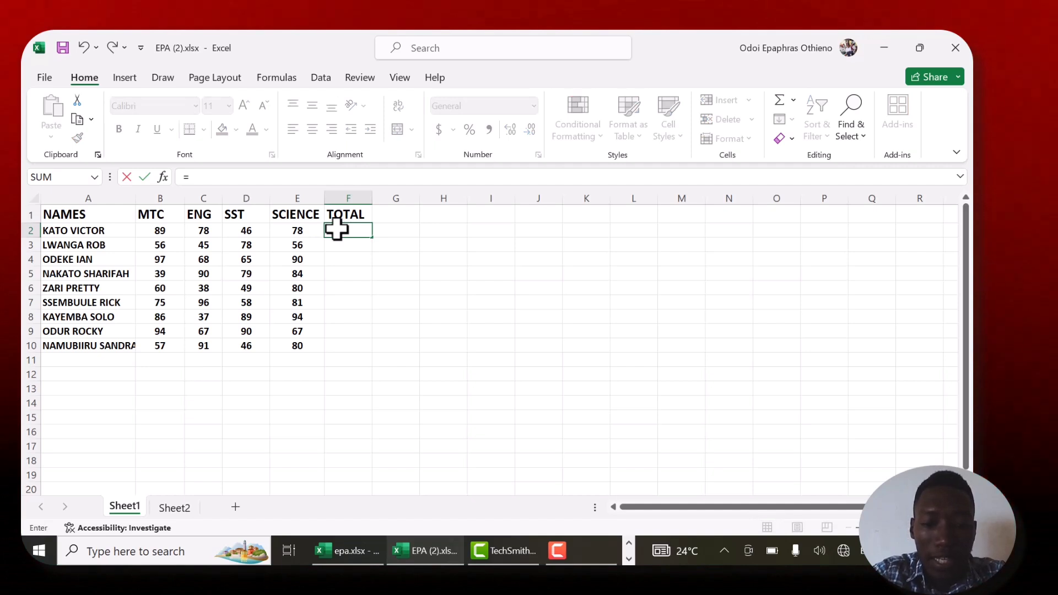
type("SUM")
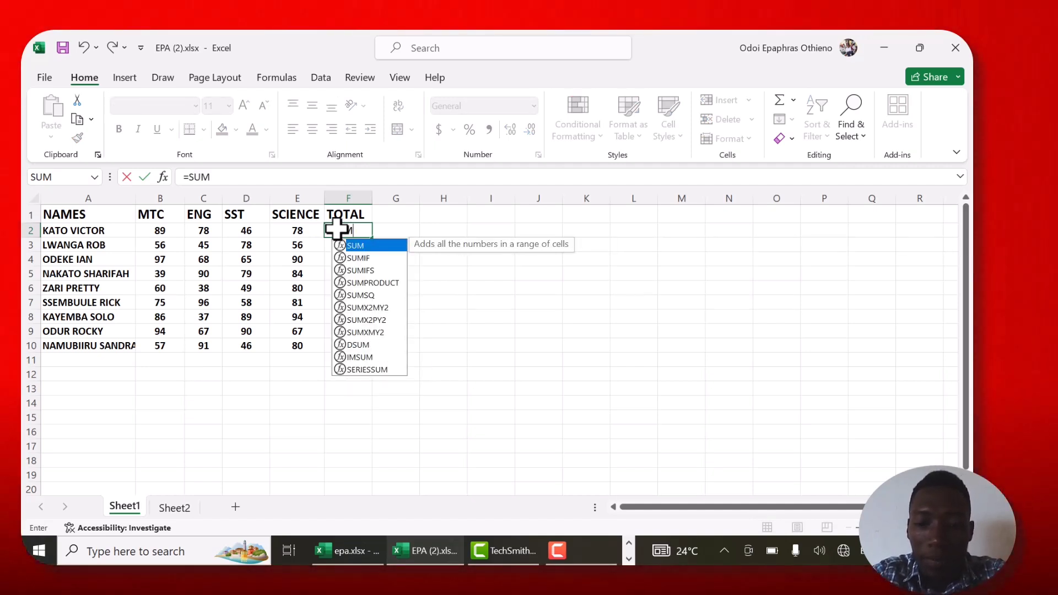
type("(")
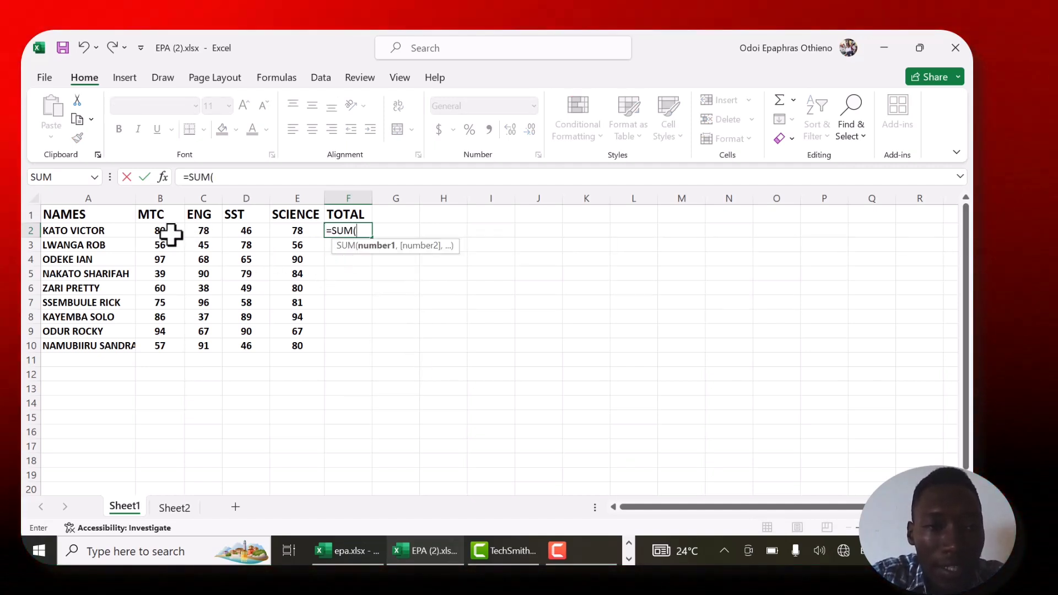
left_click_drag(165, 230, 286, 230)
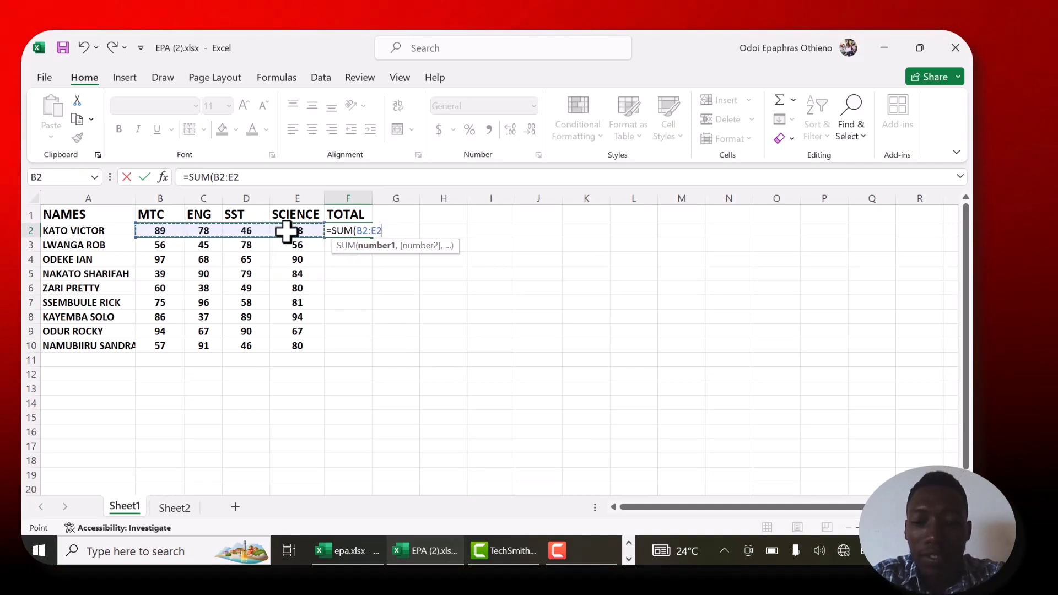
type(")")
key("Return")
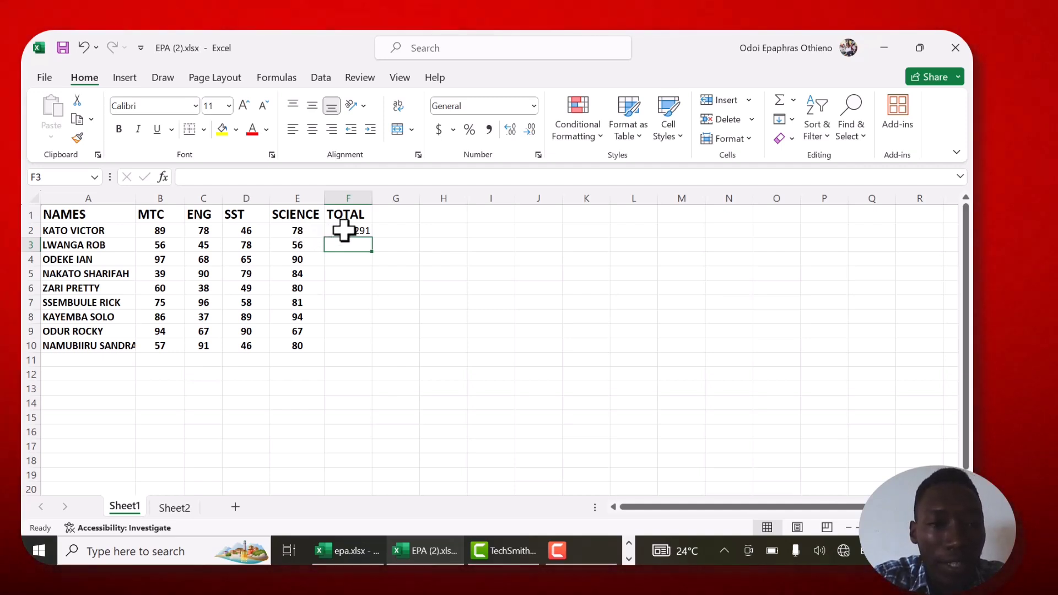
- Fill the total formula from F2 down through F10 and check the formulas in F2 and F3
left_click(364, 227)
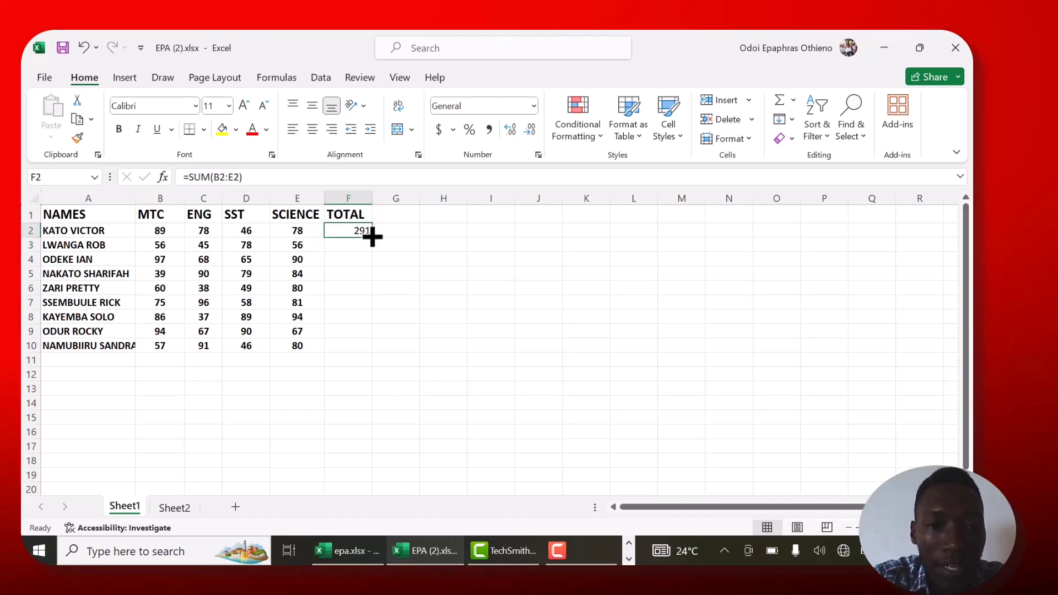
left_click_drag(373, 237, 372, 359)
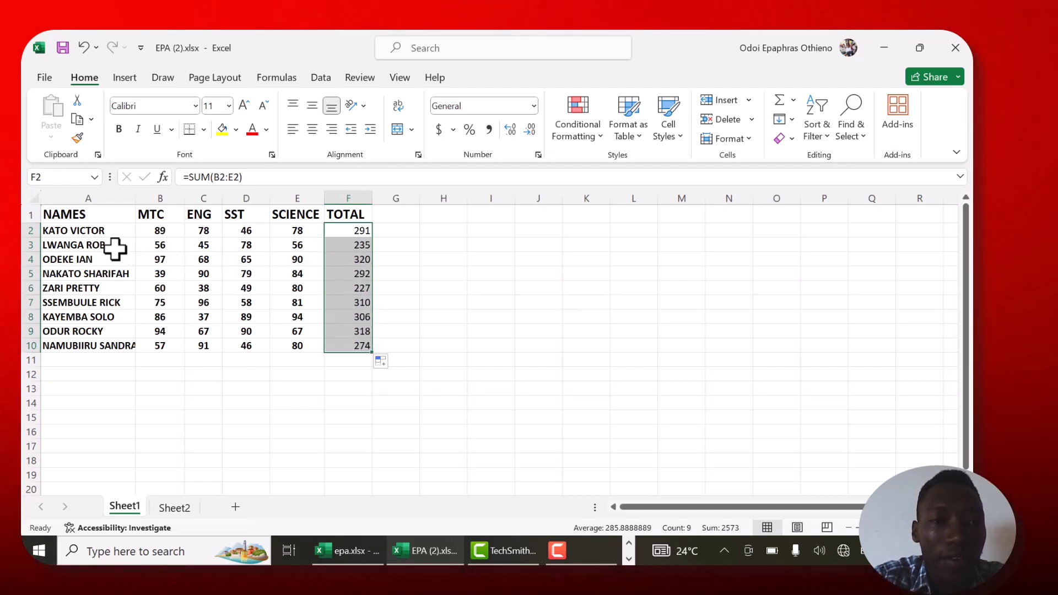
left_click(345, 236)
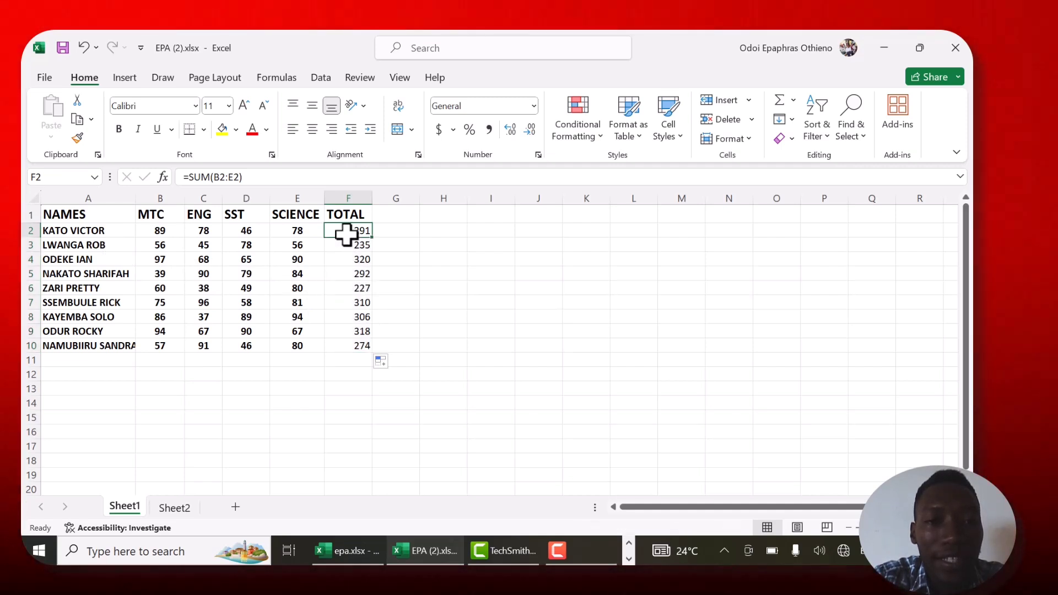
left_click(346, 243)
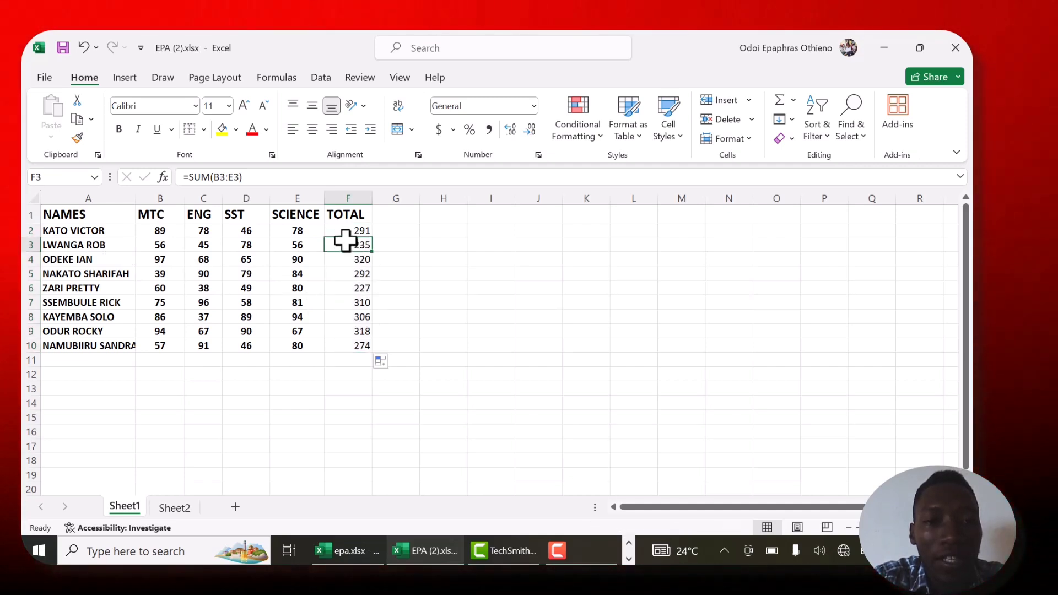
left_click(345, 229)
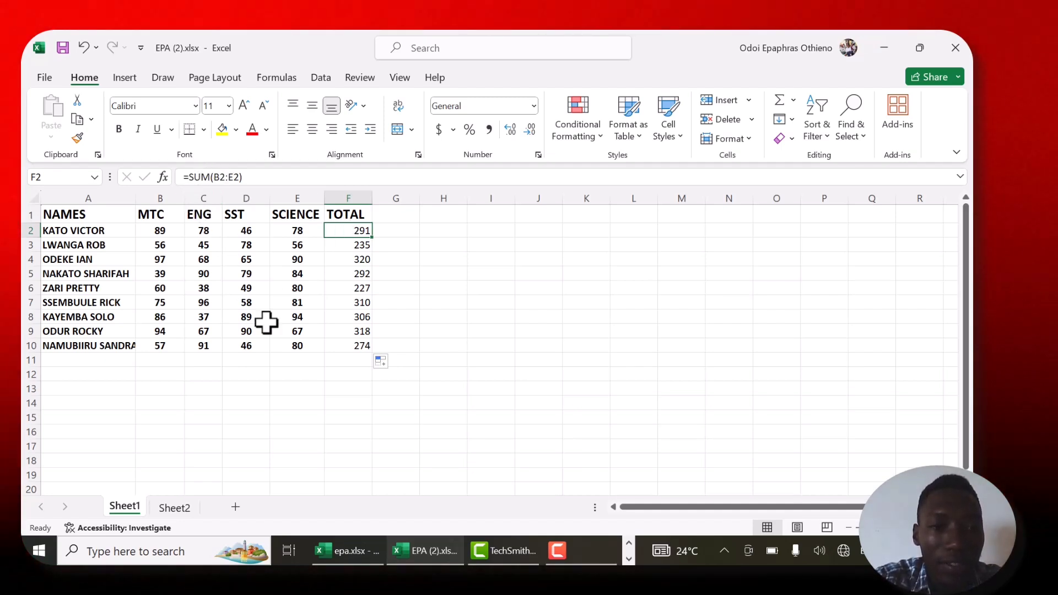
- Start a grading table on Sheet2 with 0 in cell A1 and the grade F9 in B1
left_click(172, 507)
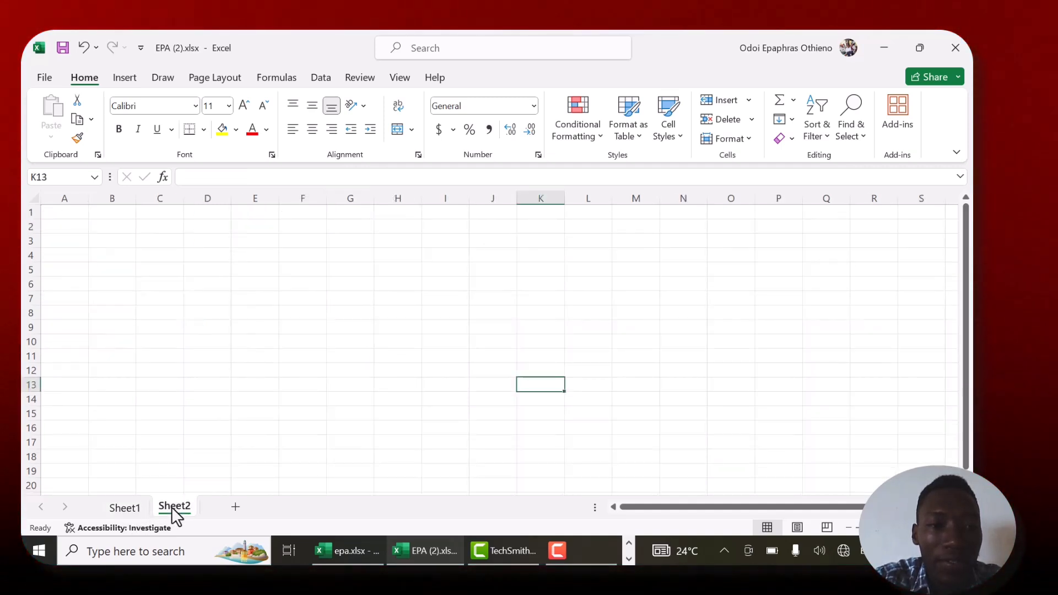
left_click(69, 214)
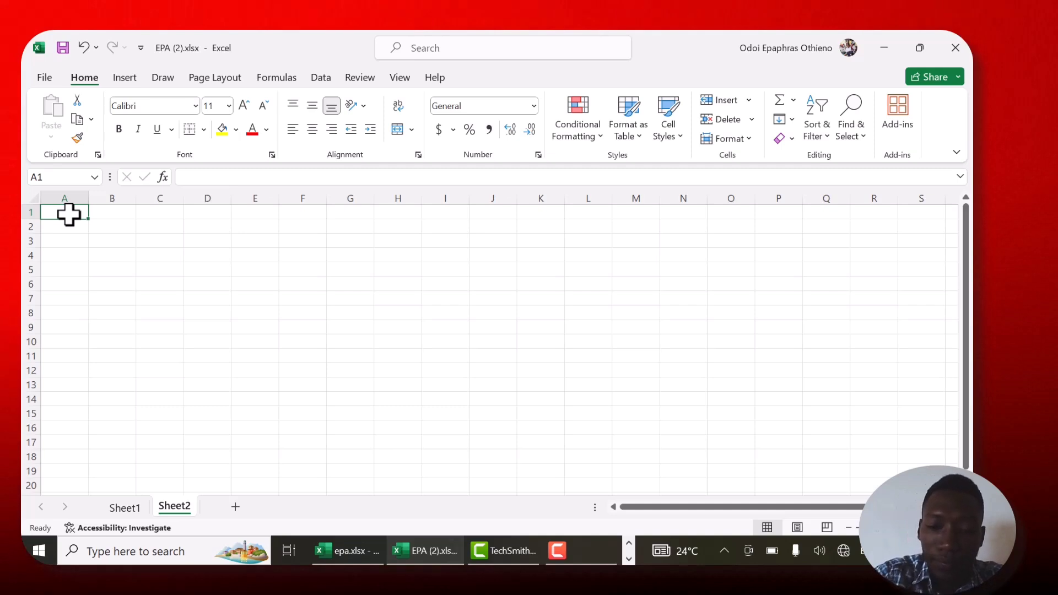
type("0")
key("Return")
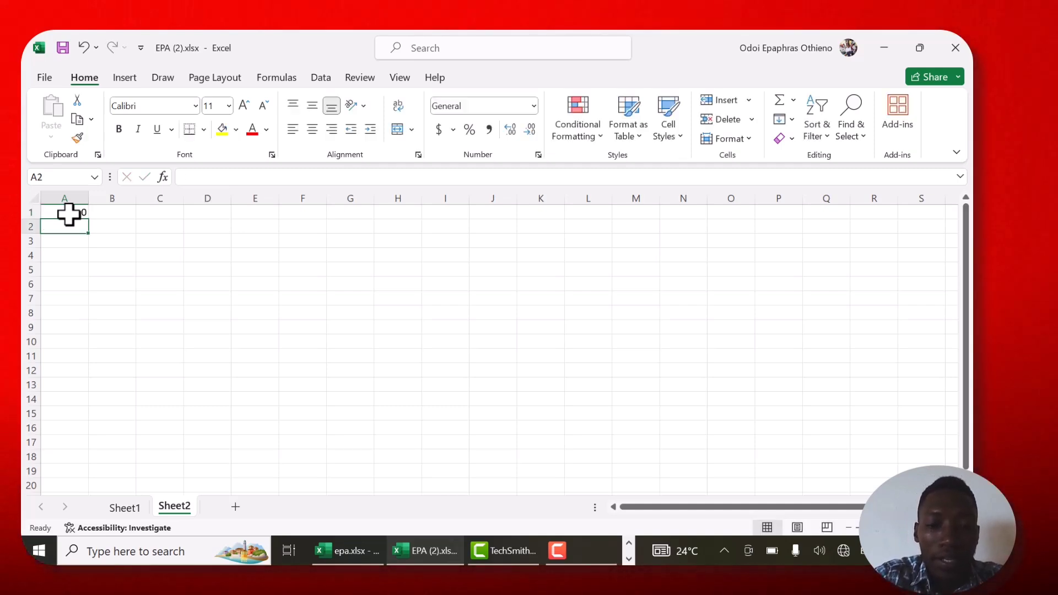
key("Up")
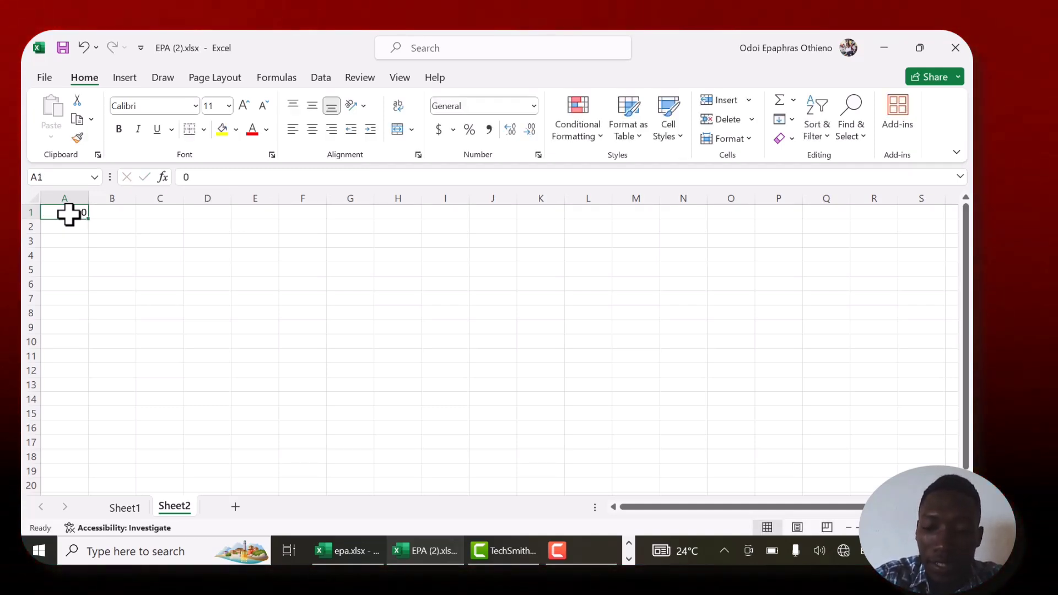
key("Right")
type("F9")
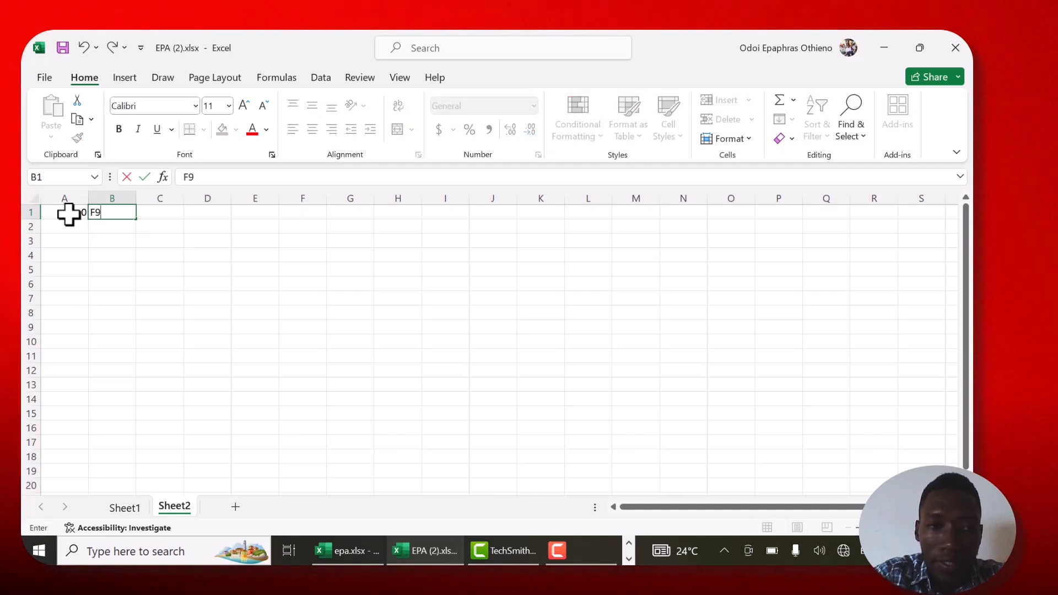
key("Return")
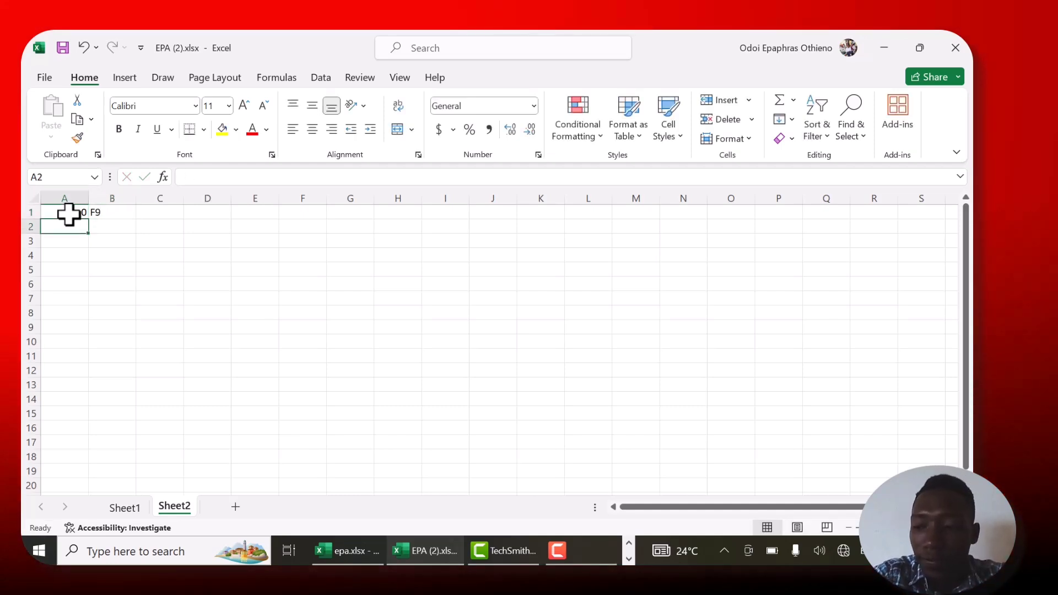
- Enter the mark boundaries 40, 50, 55, 60, 65, 70, 75 and 80 in cells A2 to A9 of the grading table
type("40")
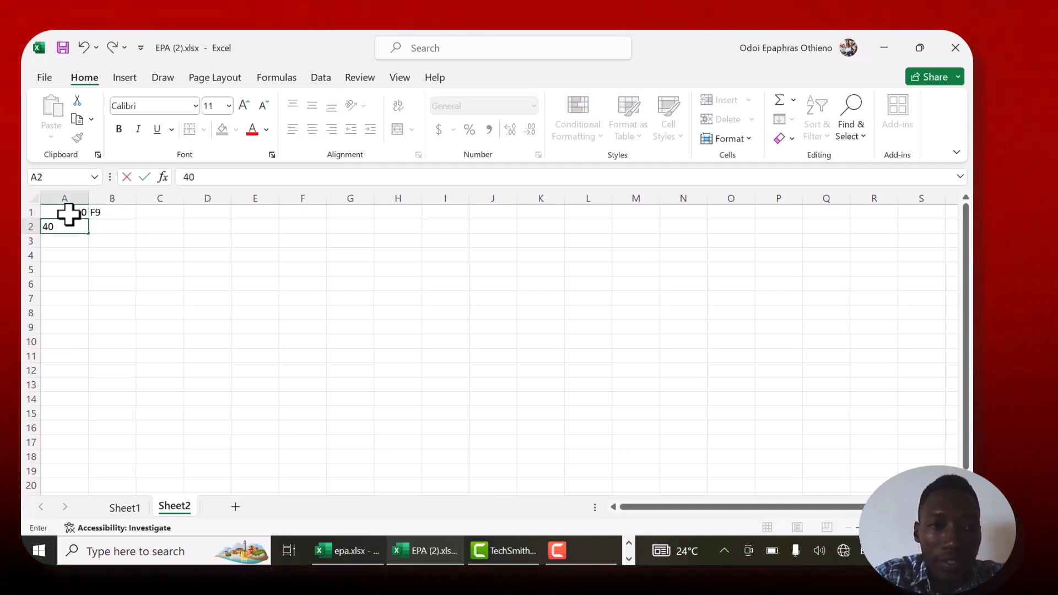
key("Return")
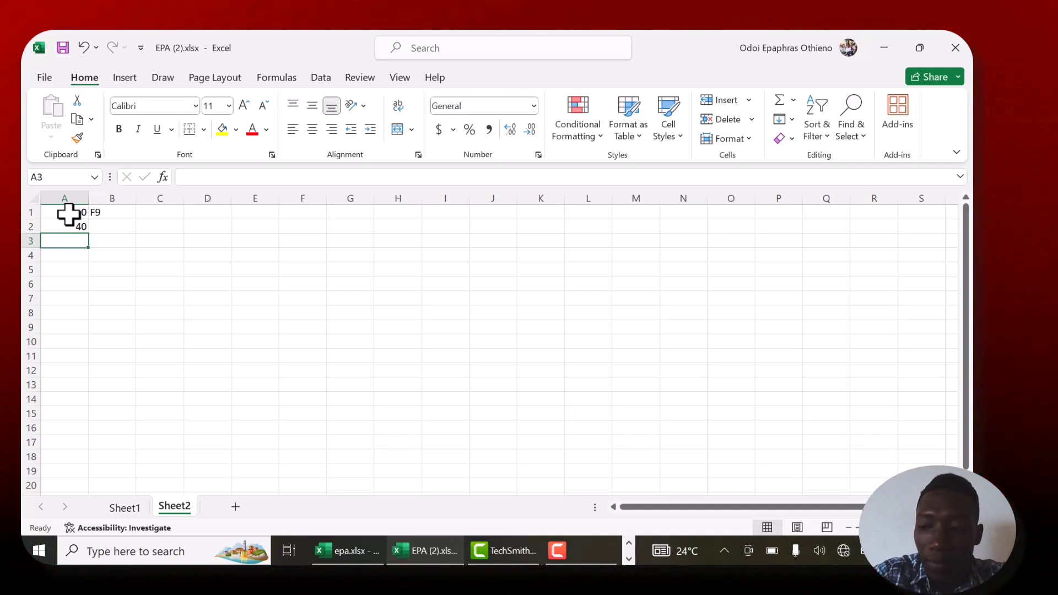
type("50")
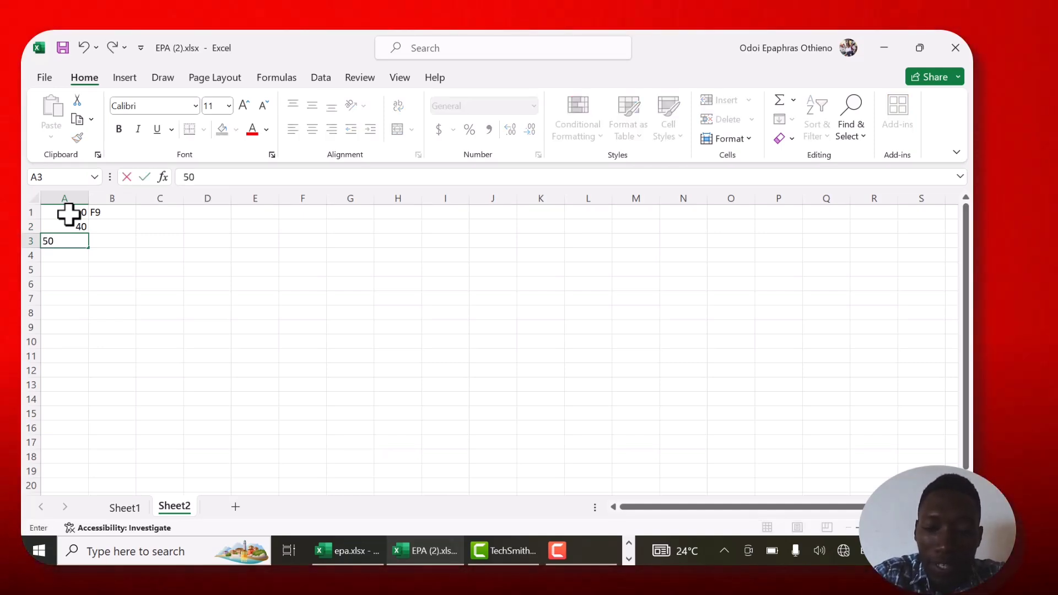
key("Return")
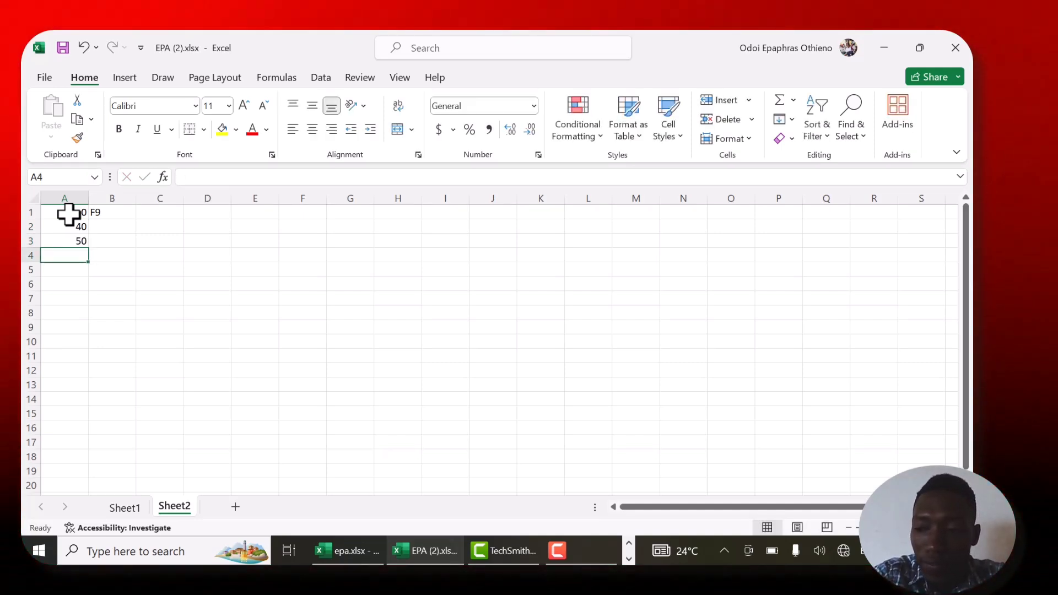
type("55")
key("Return")
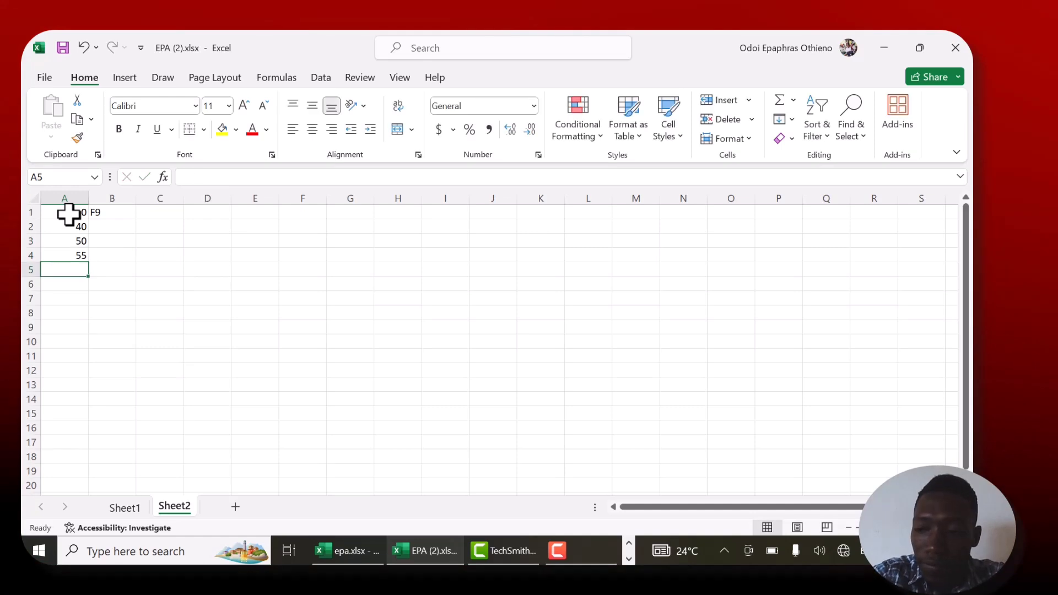
type("60")
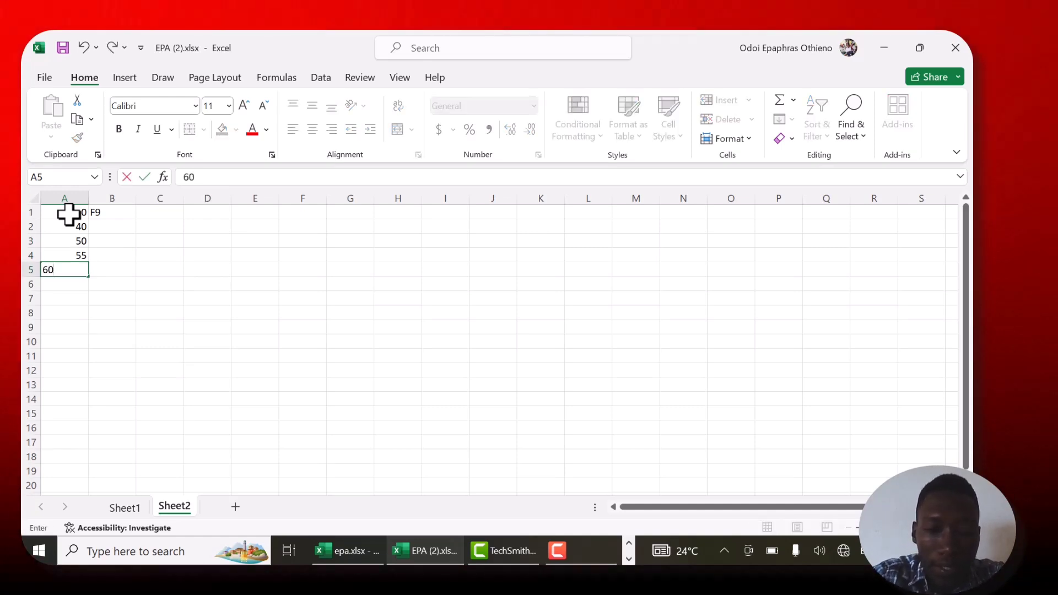
key("Return")
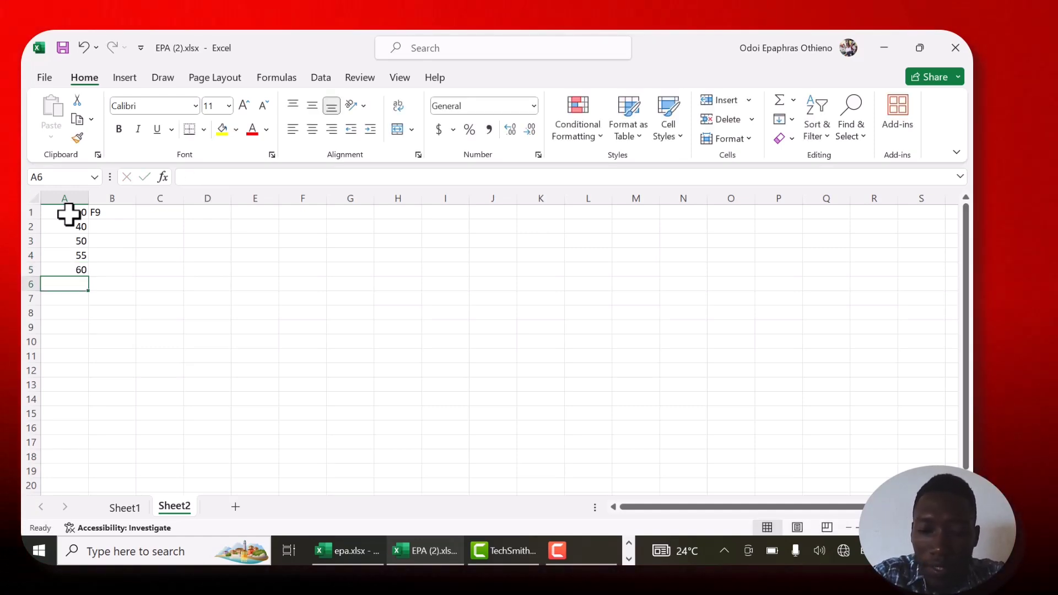
type("65")
key("Return")
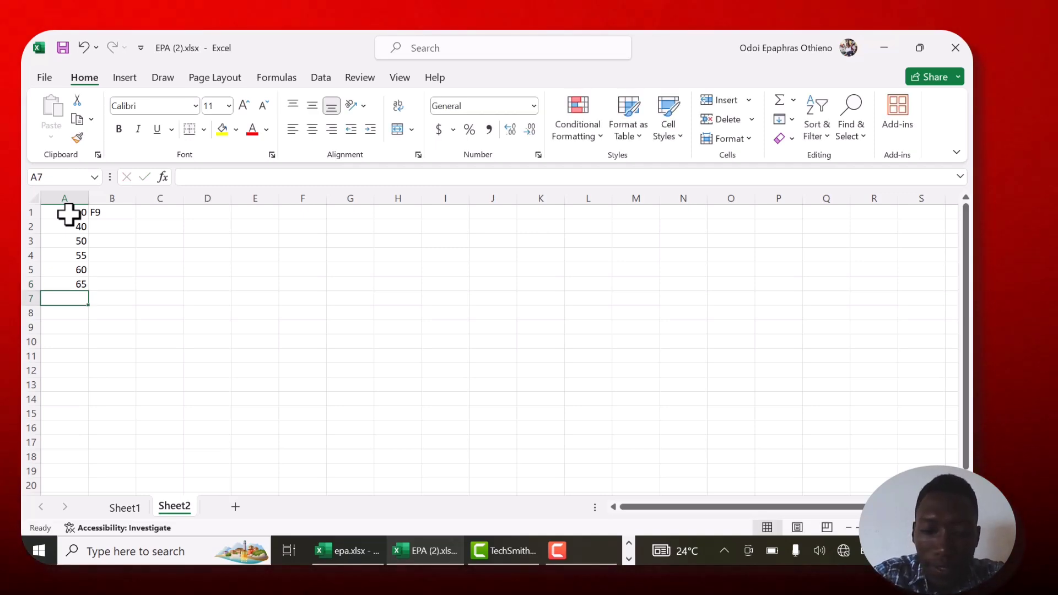
type("70")
key("Return")
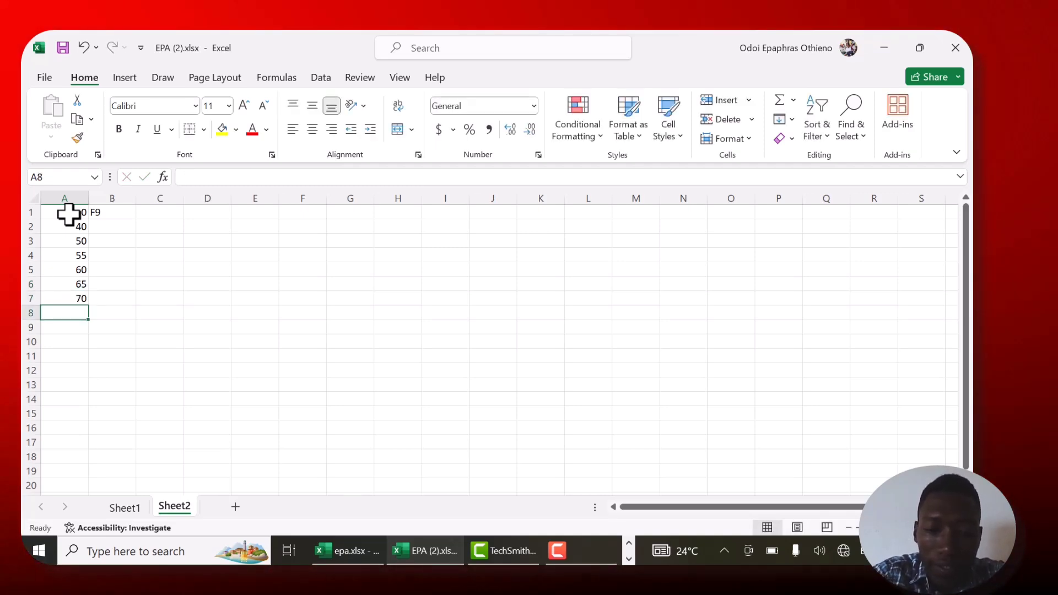
type("75")
key("Return")
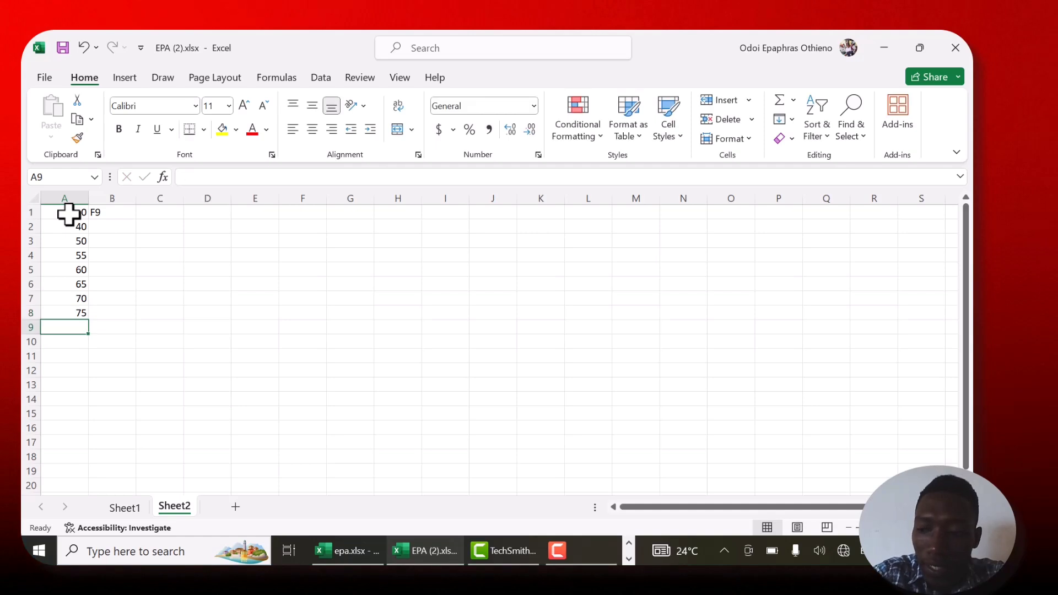
type("80")
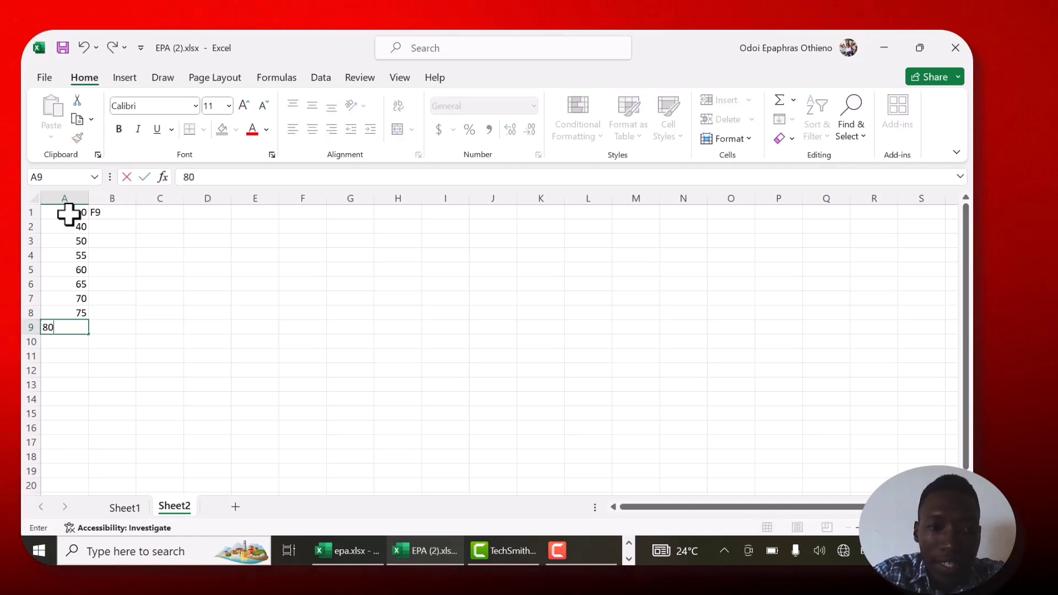
key("Return")
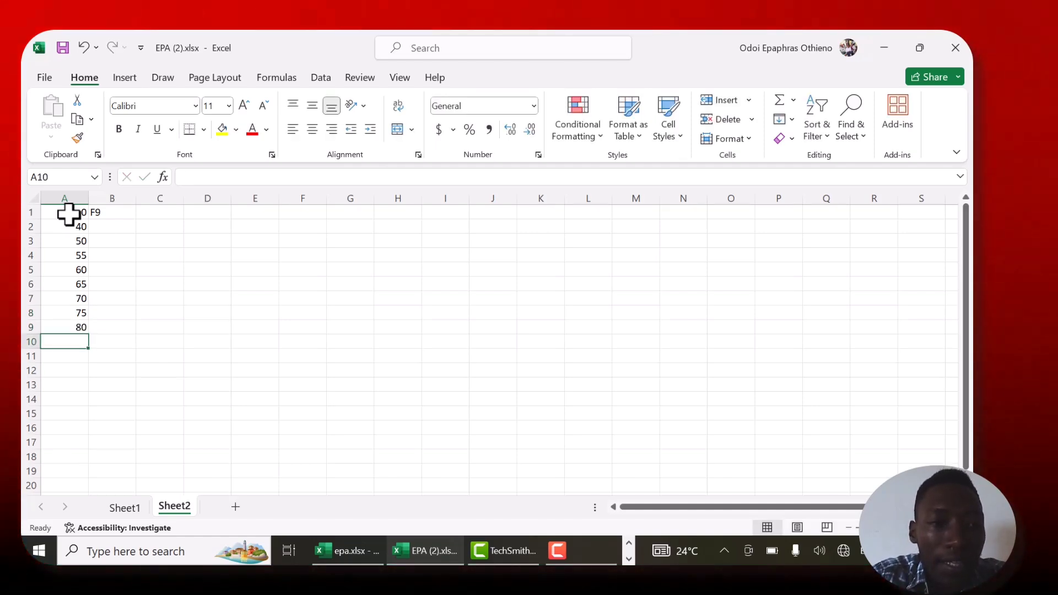
- Enter the grades P8 in cell B2 and P7 in cell B3, beside the marks 40 and 50
left_click(106, 224)
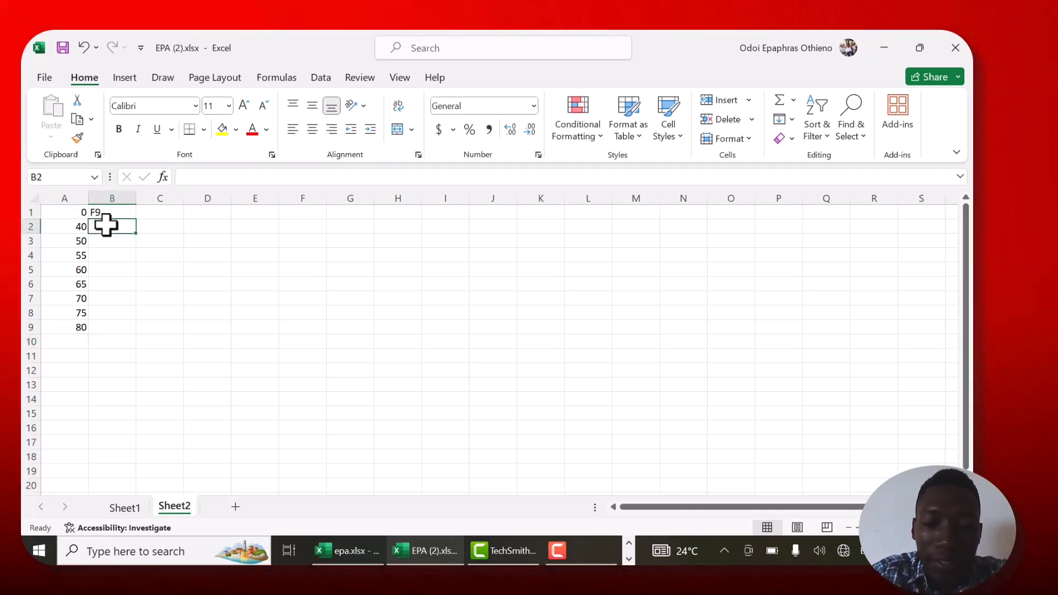
type("P8")
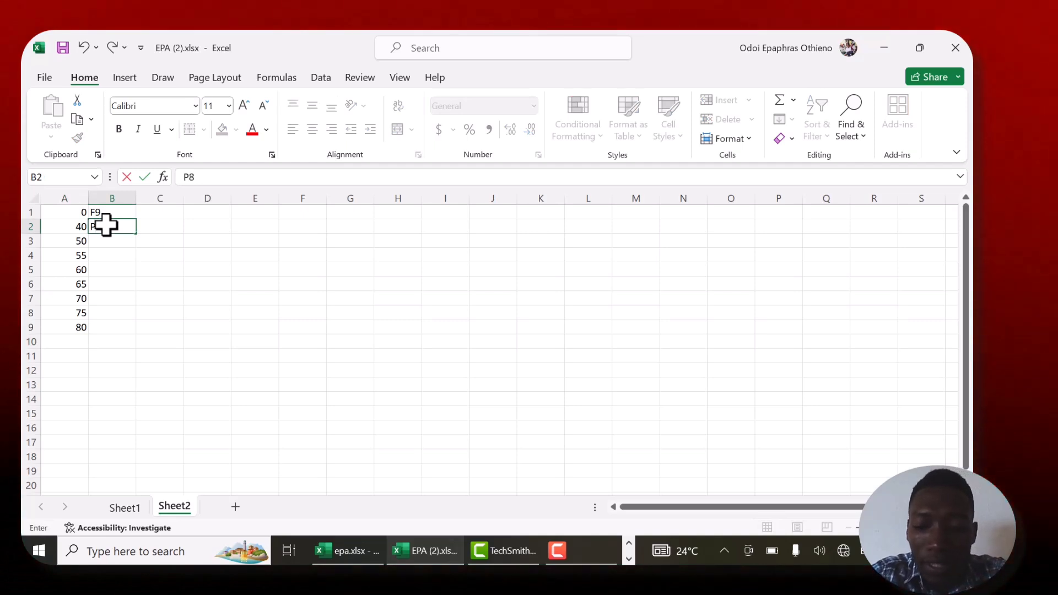
key("Return")
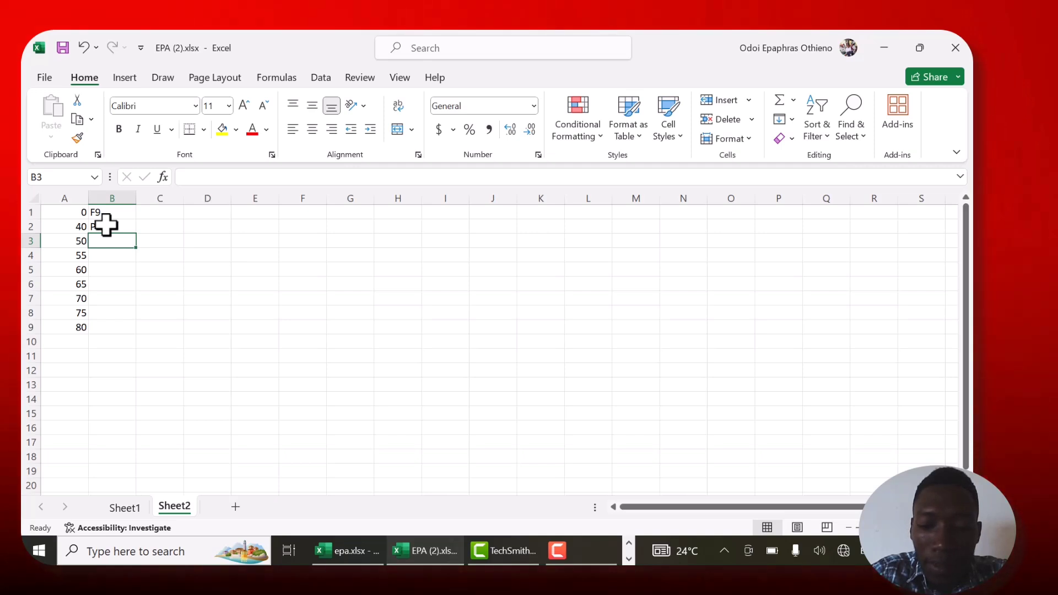
type("P8")
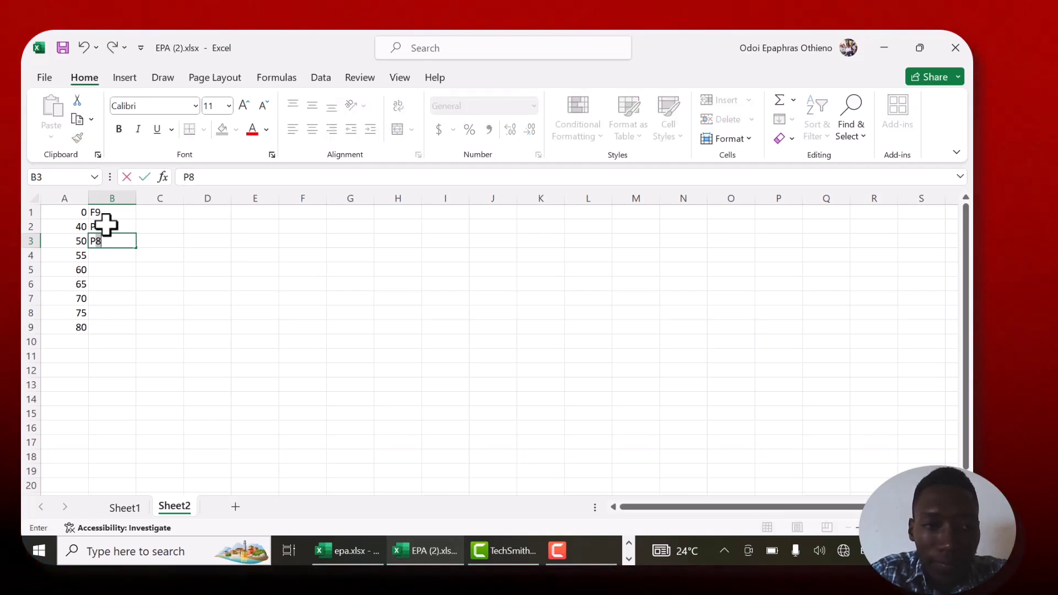
key("BackSpace")
type("7")
key("Return")
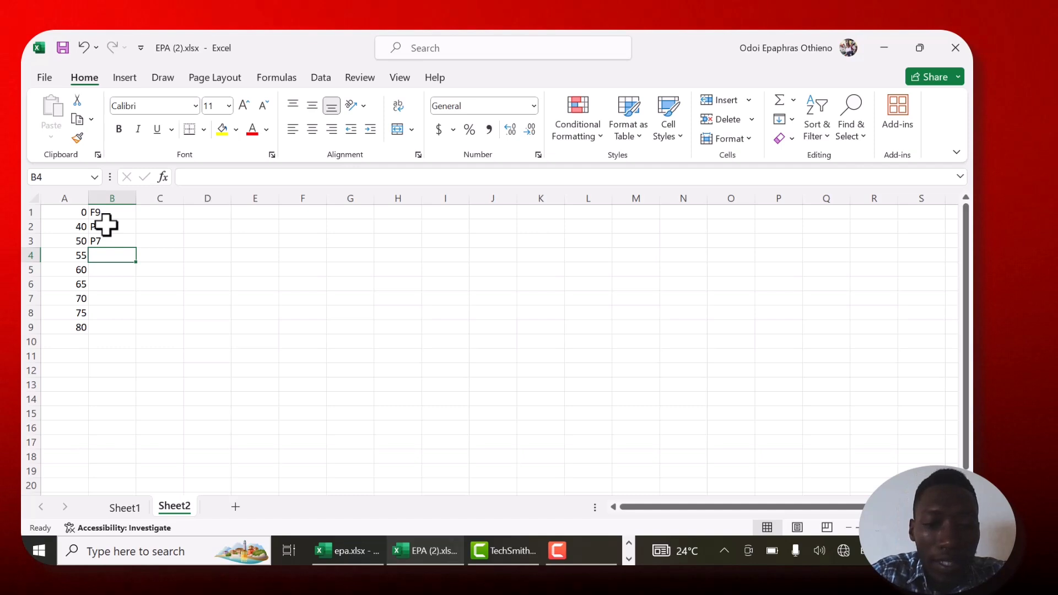
- Complete the grade column by entering C6, C5, C4, C3, D2 and D1 in cells B4 to B9
type("C")
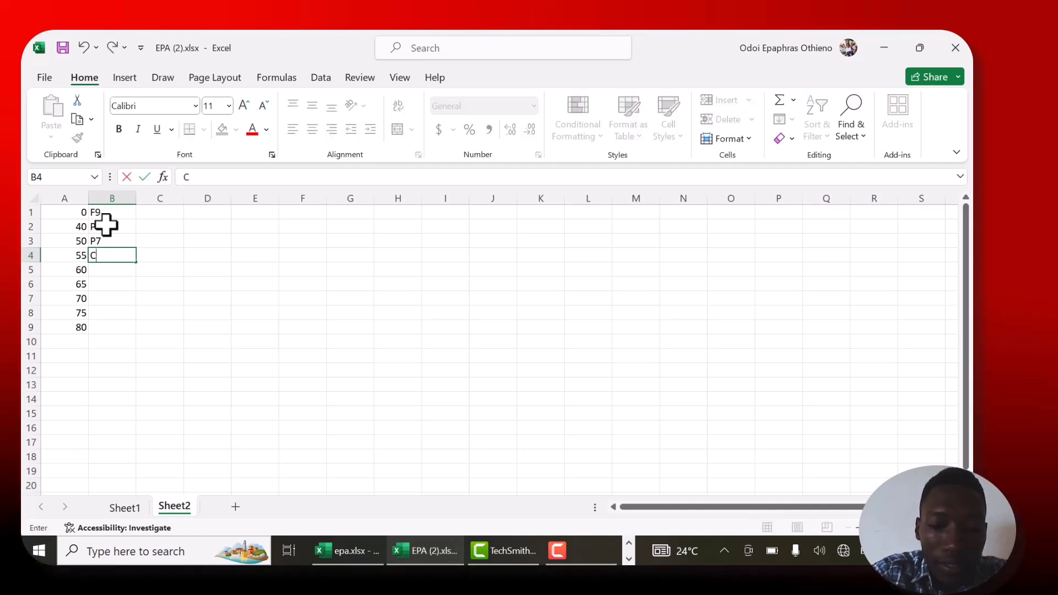
type("6")
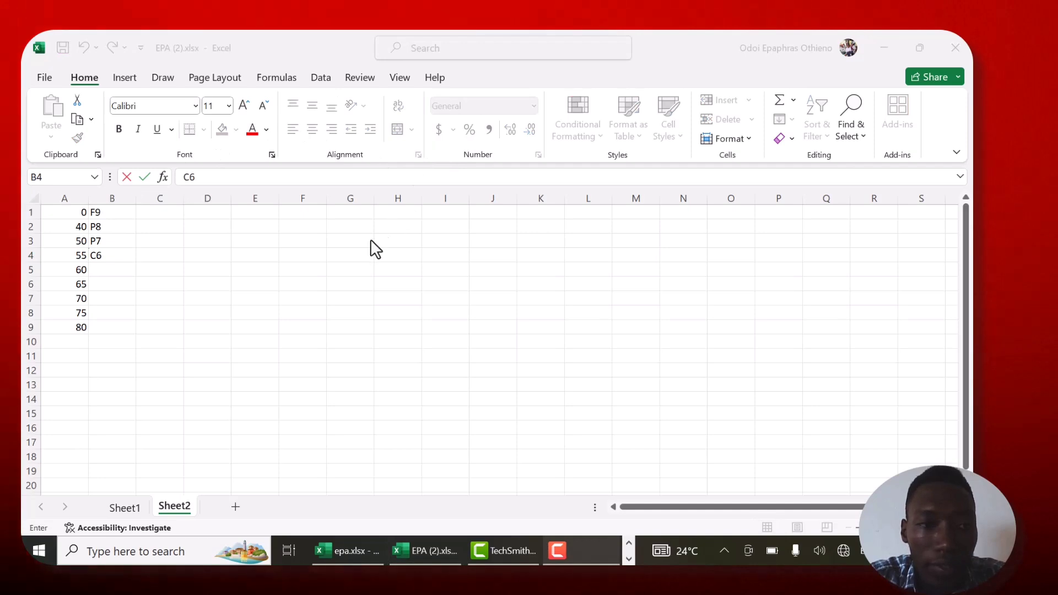
left_click(98, 267)
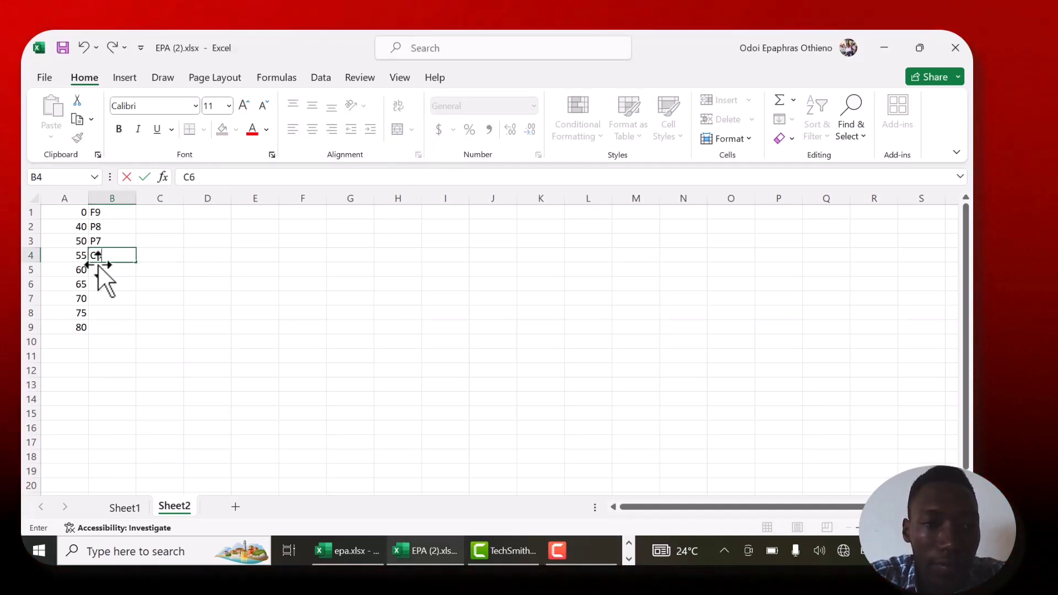
key("Return")
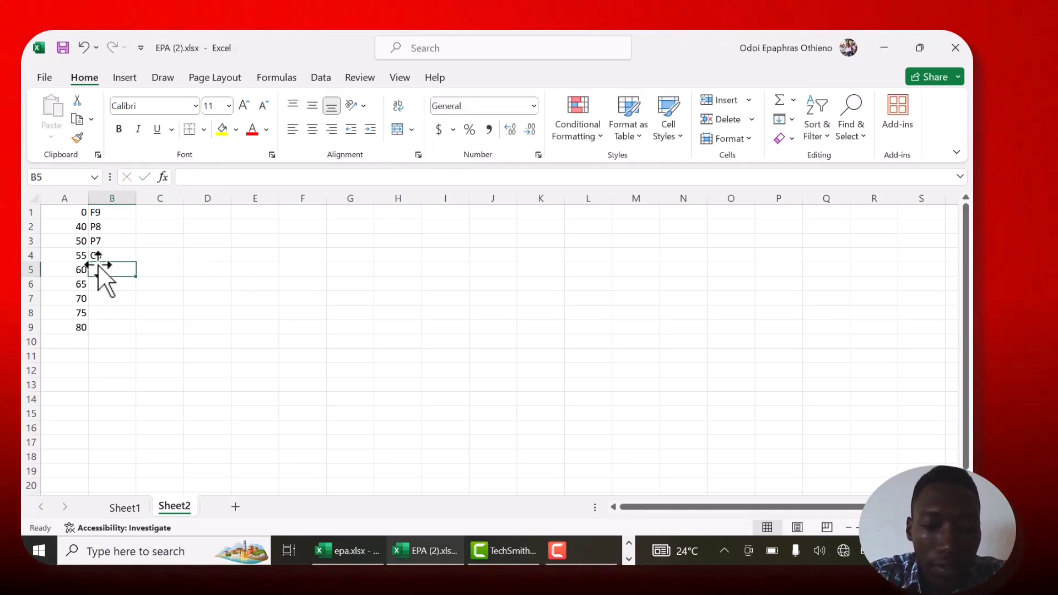
type("C5")
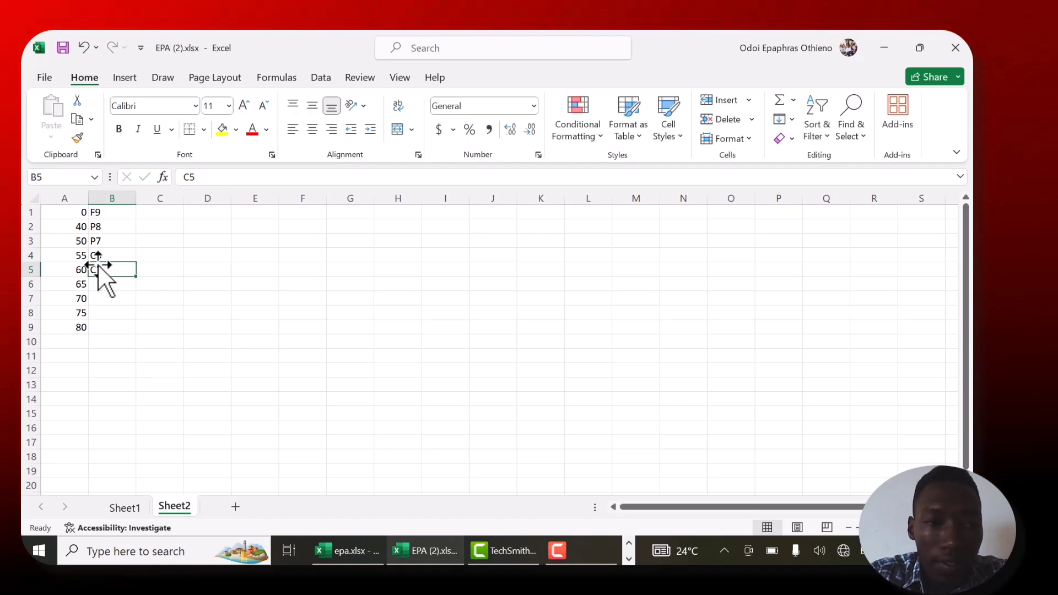
key("Return")
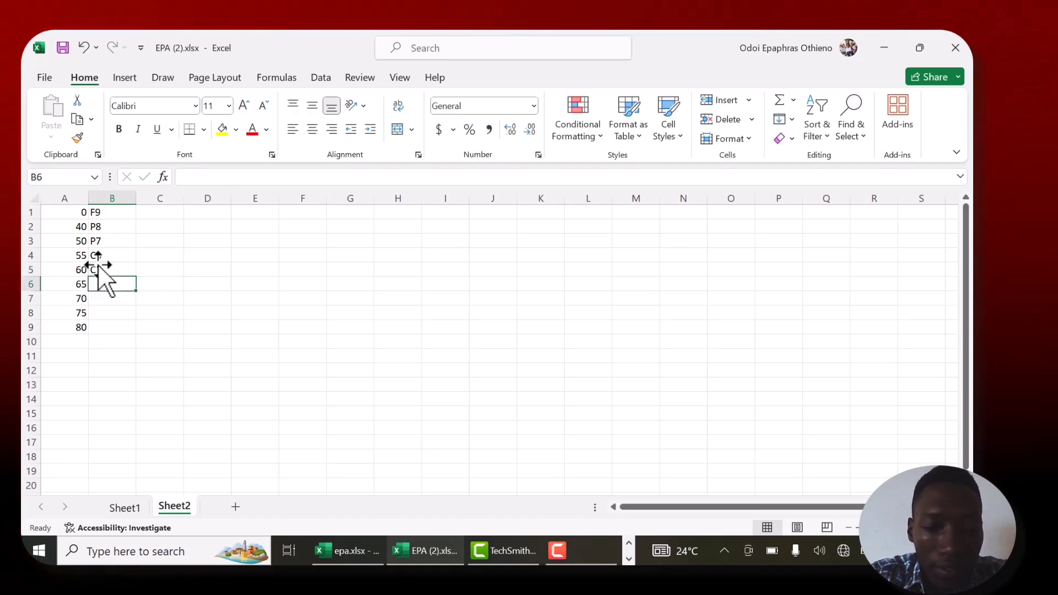
type("C4")
key("Return")
type("C3")
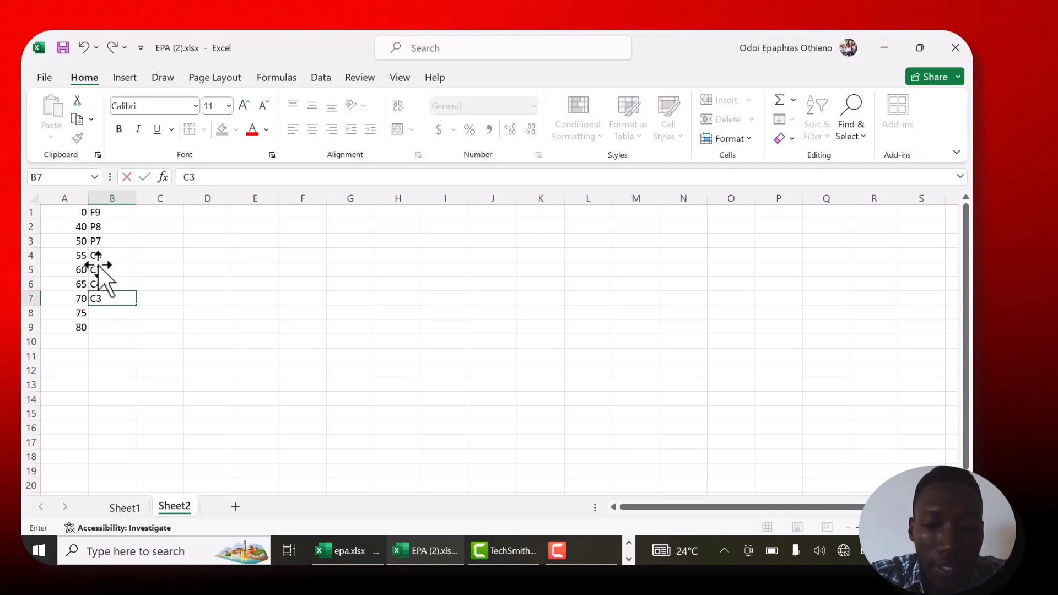
key("Return")
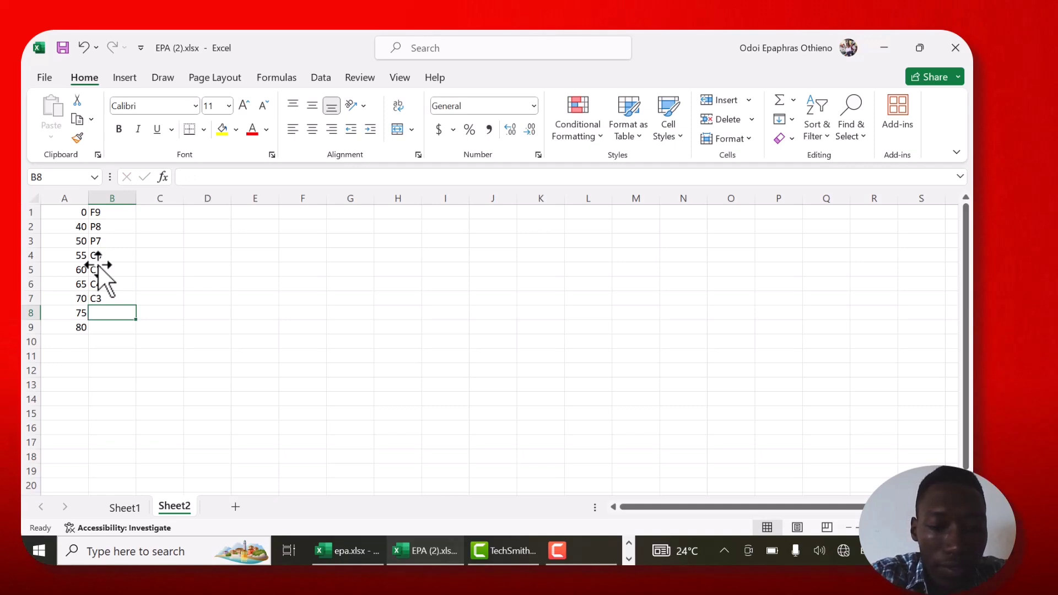
type("D2")
key("Return")
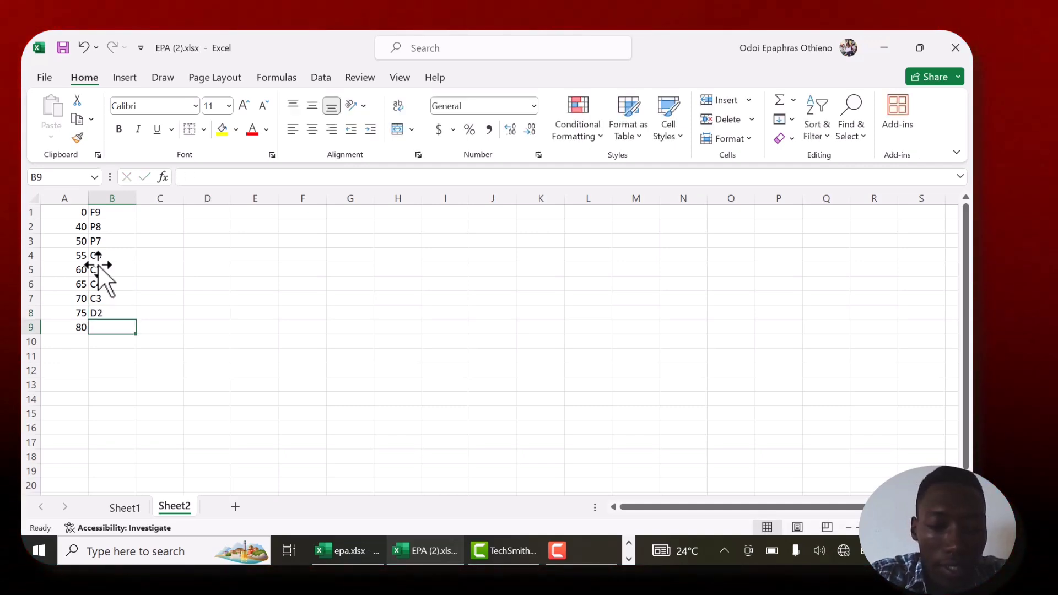
type("D1")
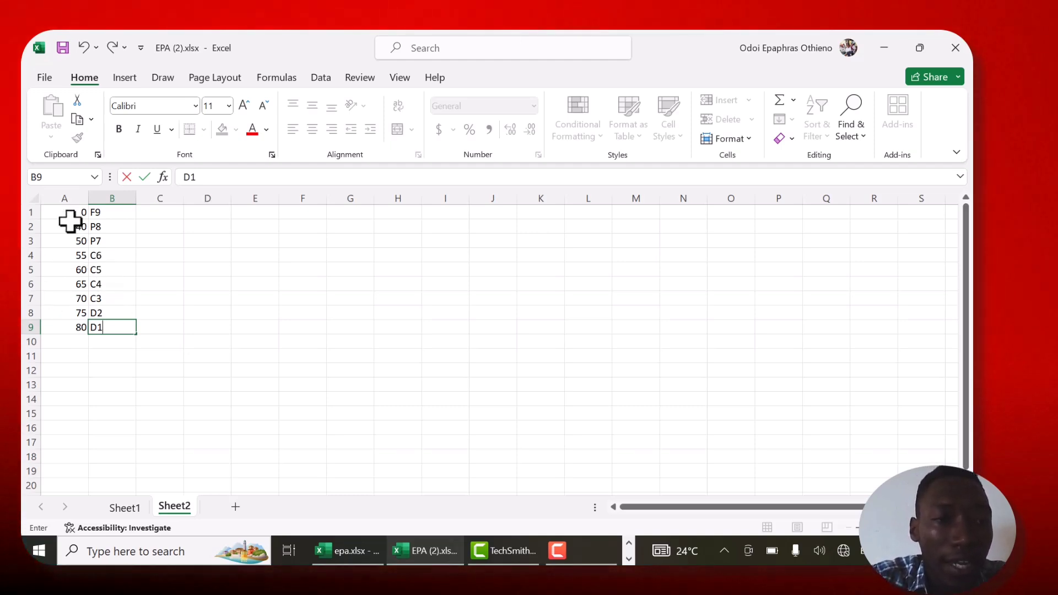
left_click_drag(65, 212, 138, 327)
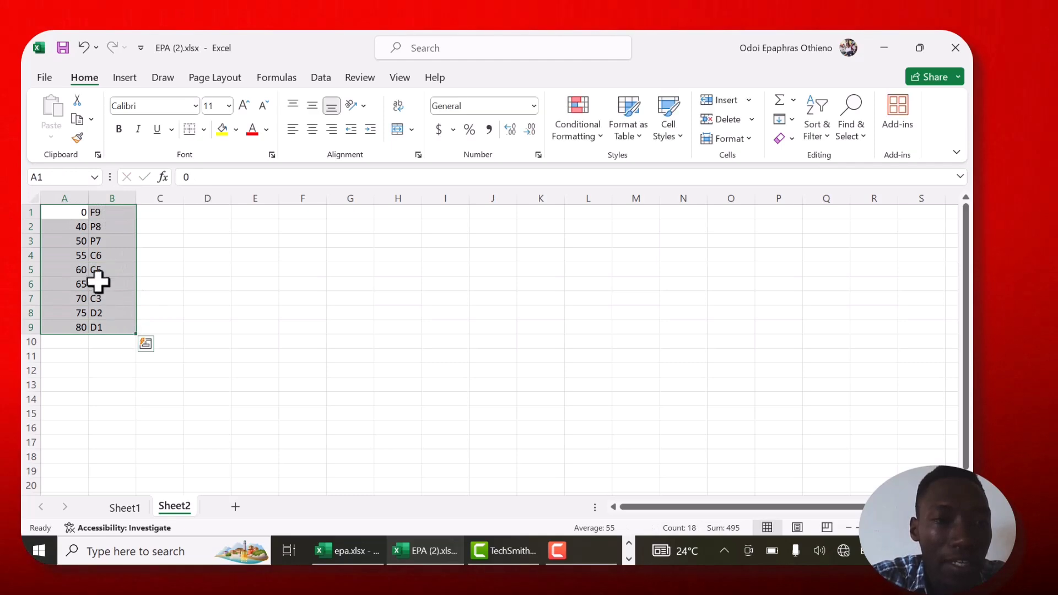
left_click(46, 177)
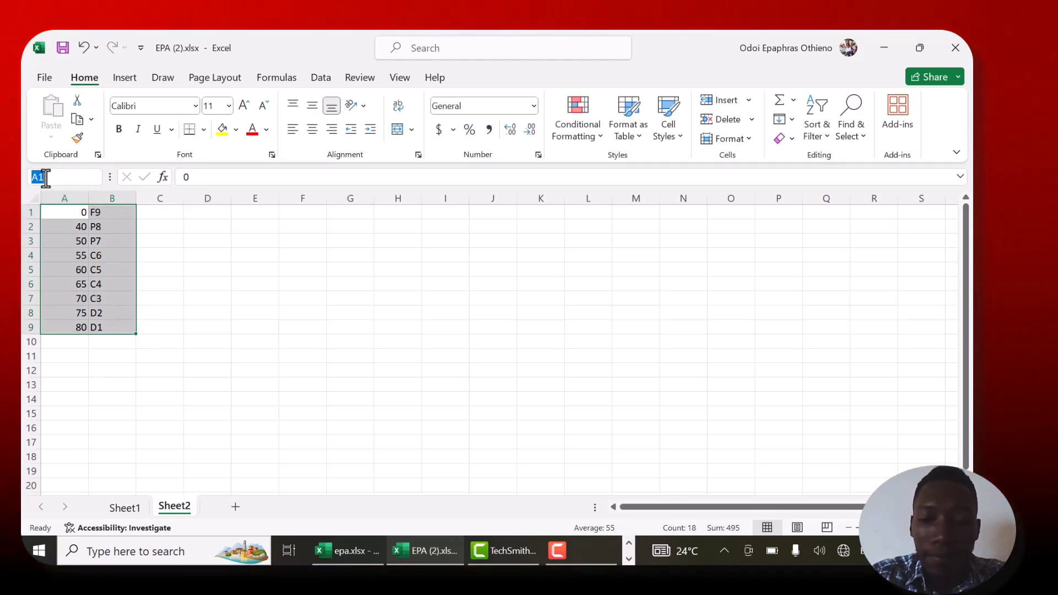
key("BackSpace")
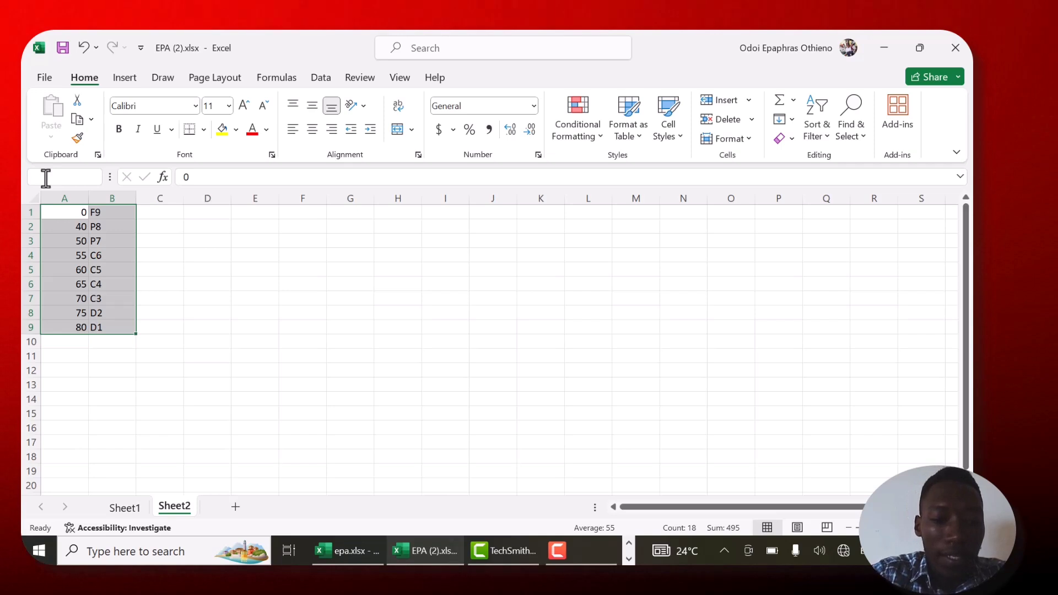
left_click(363, 281)
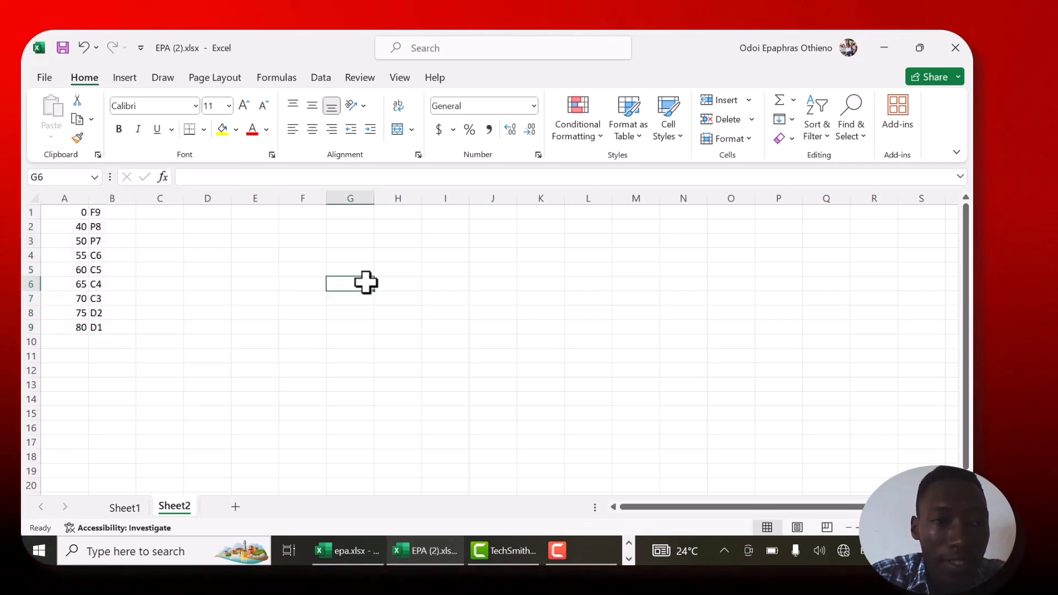
left_click(105, 217)
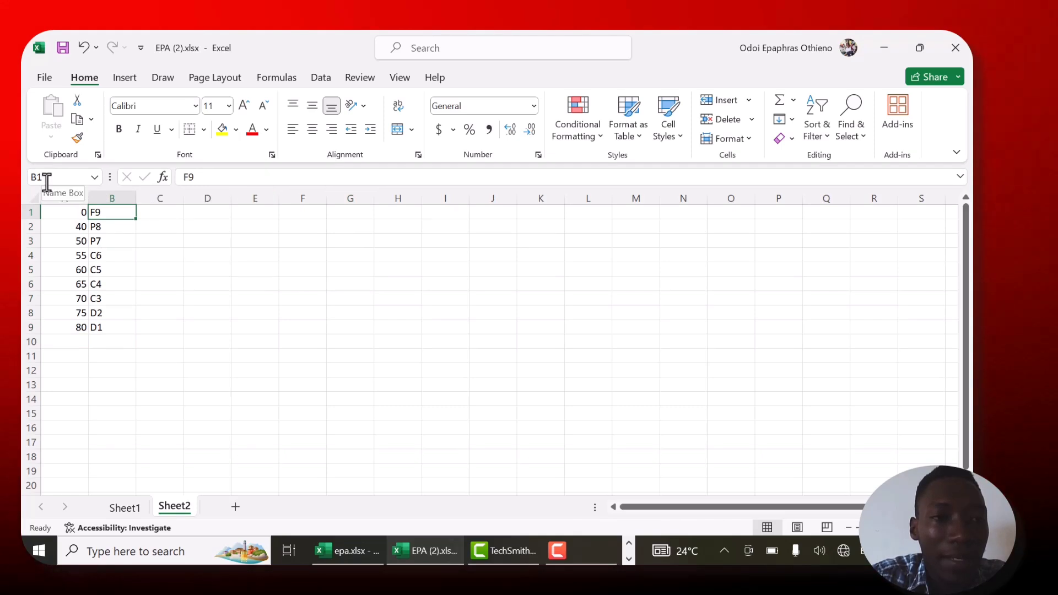
- Try to name the grading table range A1:B9 on Sheet2 EPA
left_click(62, 213)
left_click_drag(93, 213, 121, 323)
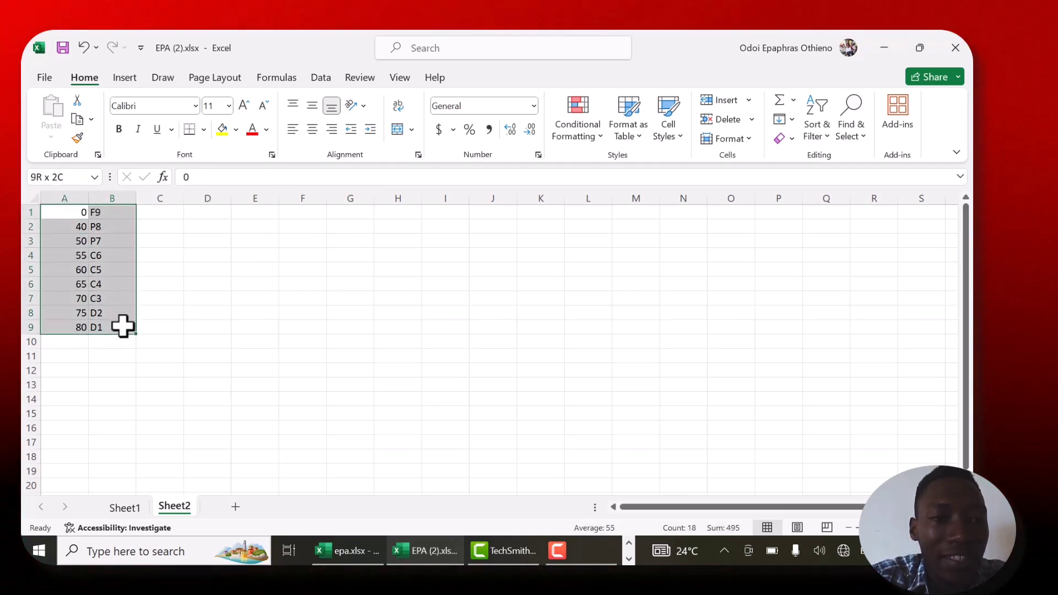
left_click(45, 177)
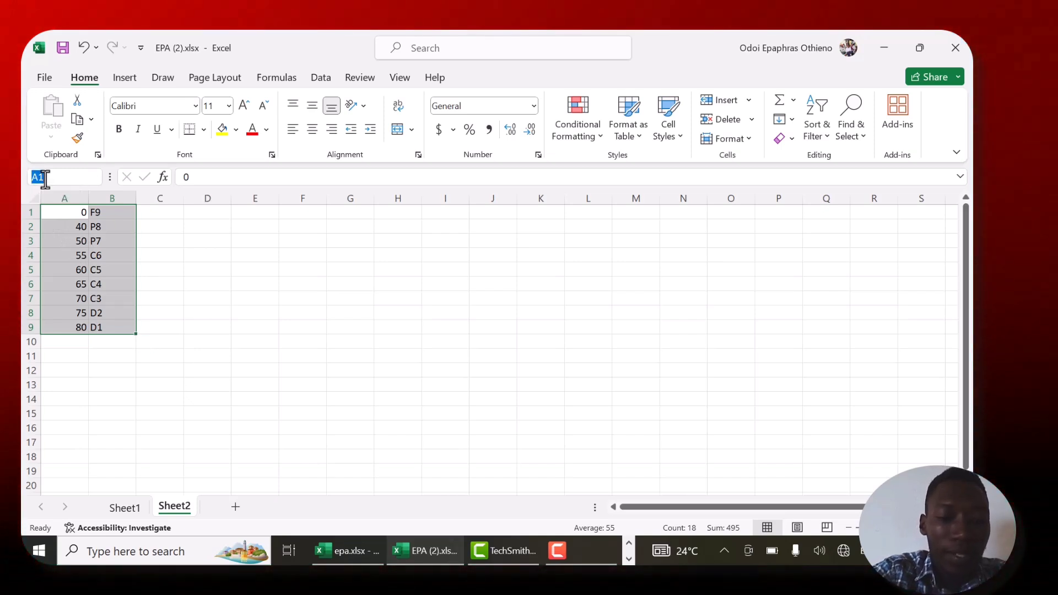
type("E")
type("N")
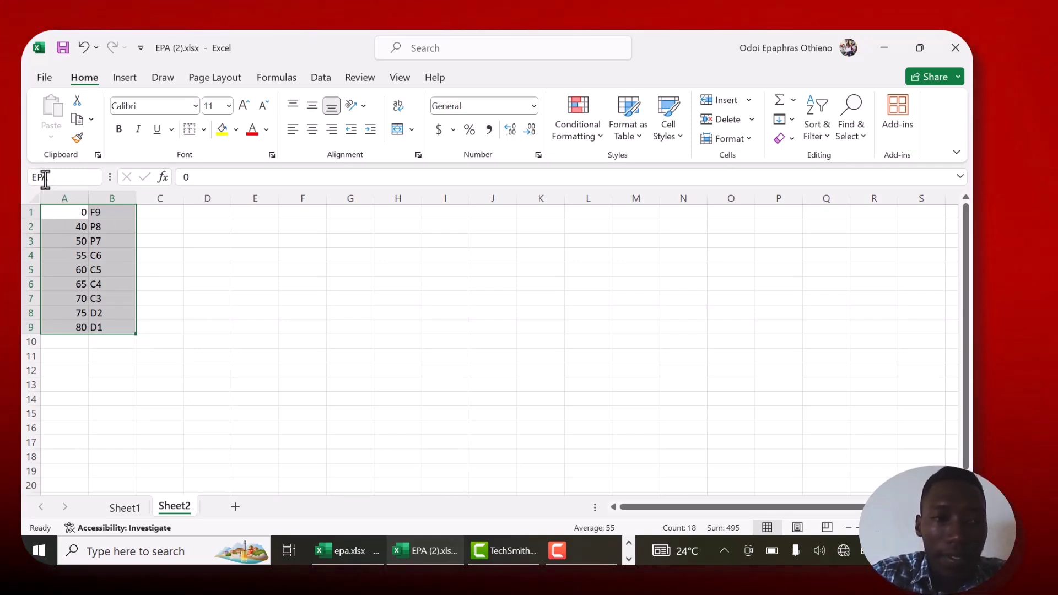
left_click(196, 303)
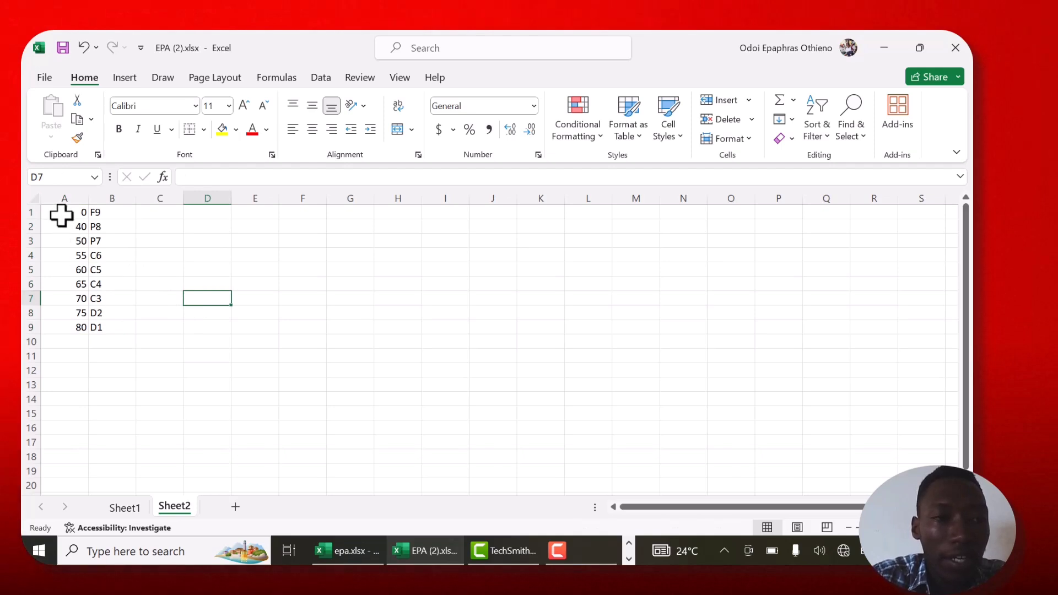
- Name the grading table range A1:B9 EPA, and reselect the range to check its name
left_click_drag(59, 212, 117, 326)
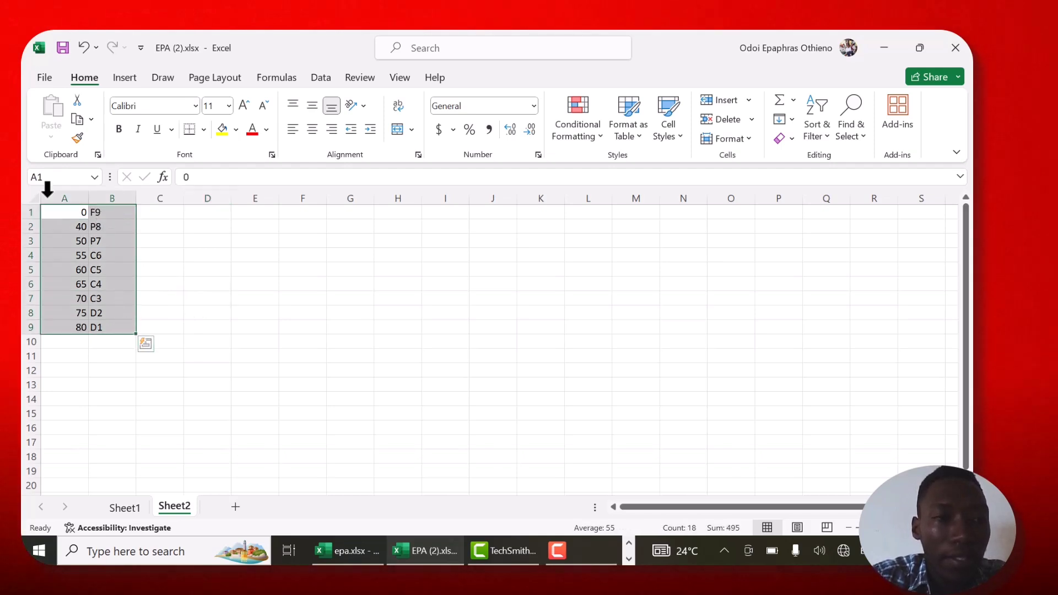
left_click(43, 180)
type("E")
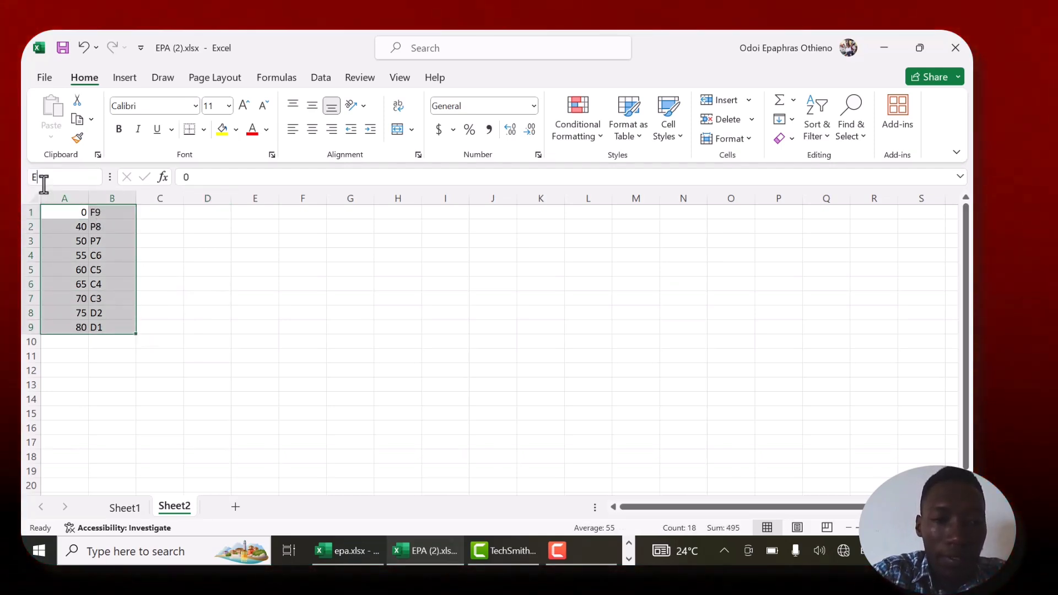
type("PA")
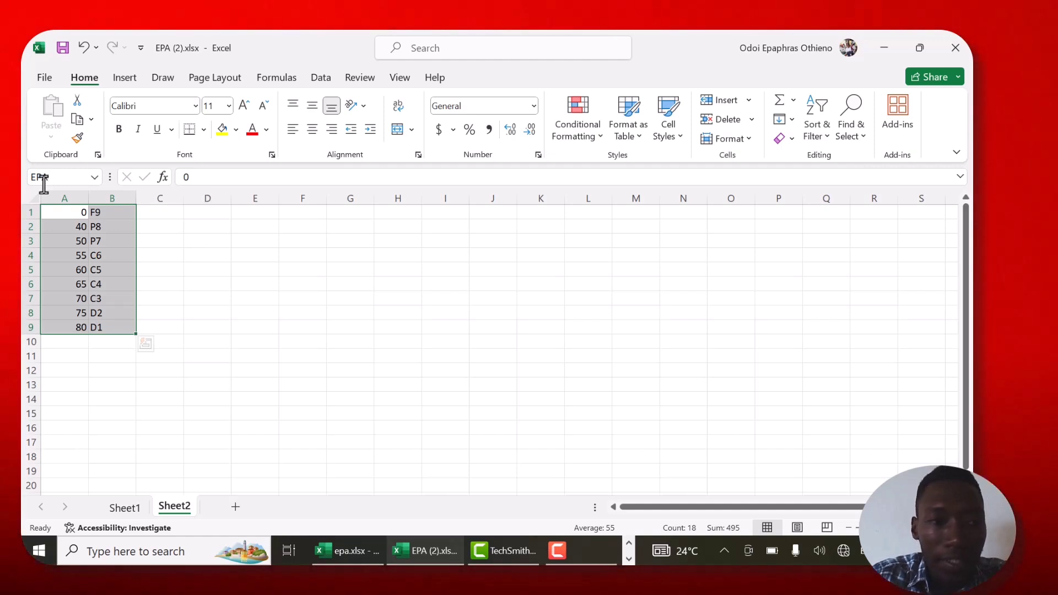
left_click(349, 312)
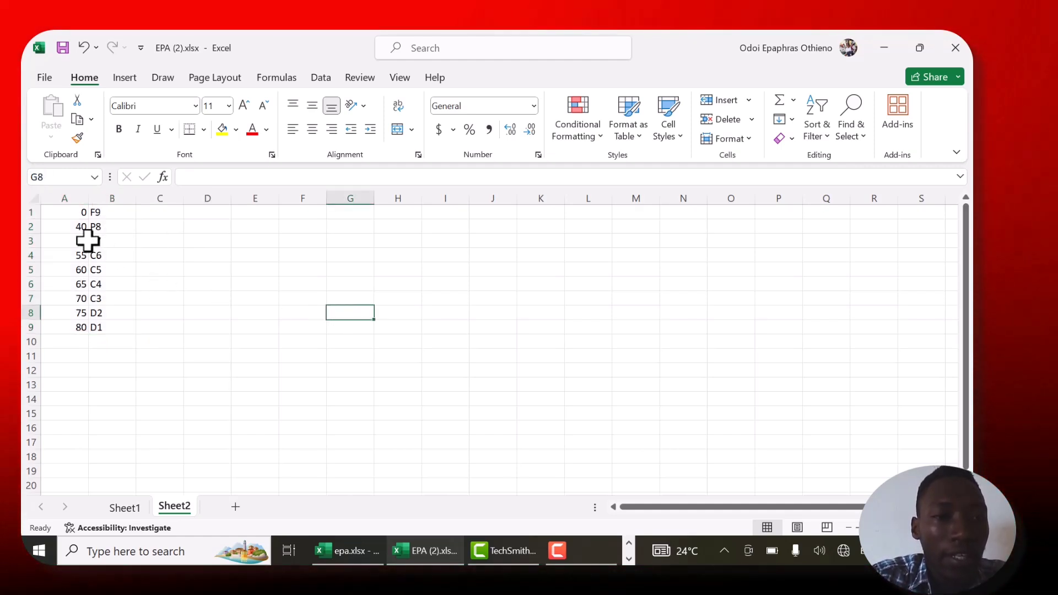
left_click(68, 215)
left_click_drag(67, 214, 123, 325)
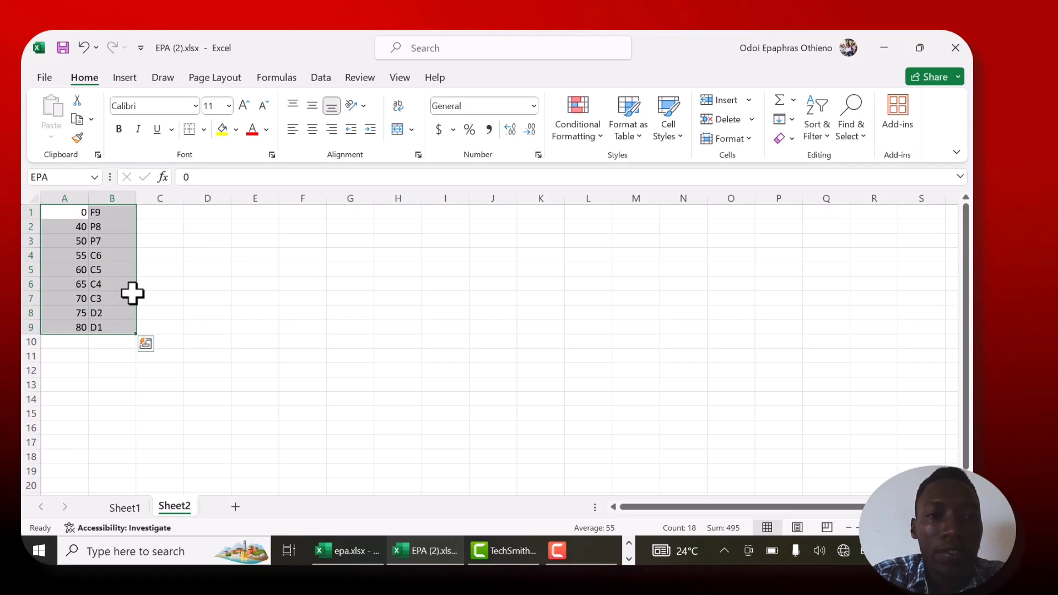
- On Sheet1, insert a blank column before each of the ENG, SST, SCIENCE and TOTAL columns
left_click(128, 508)
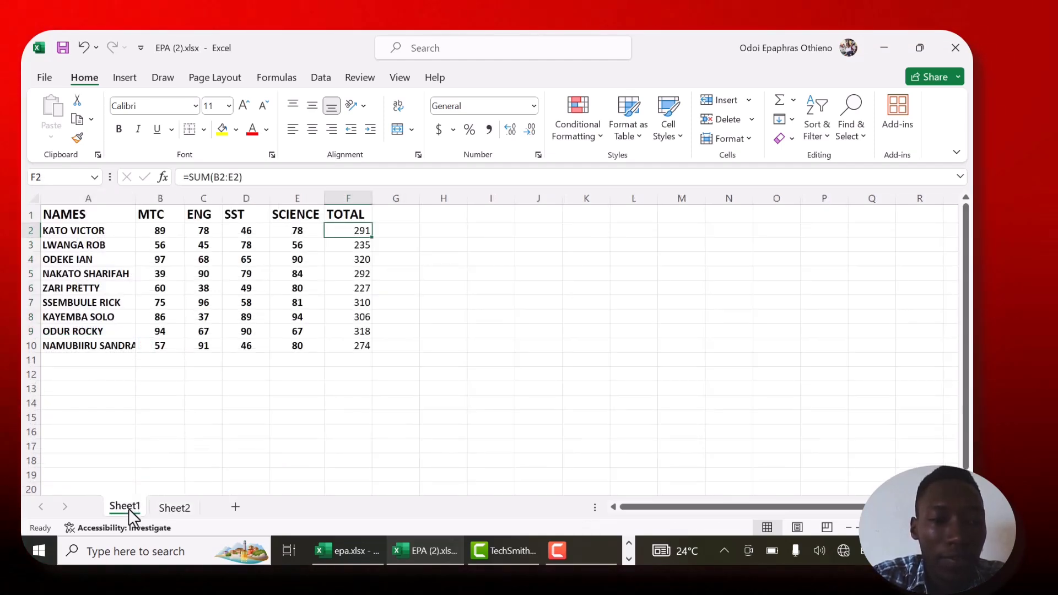
right_click(200, 196)
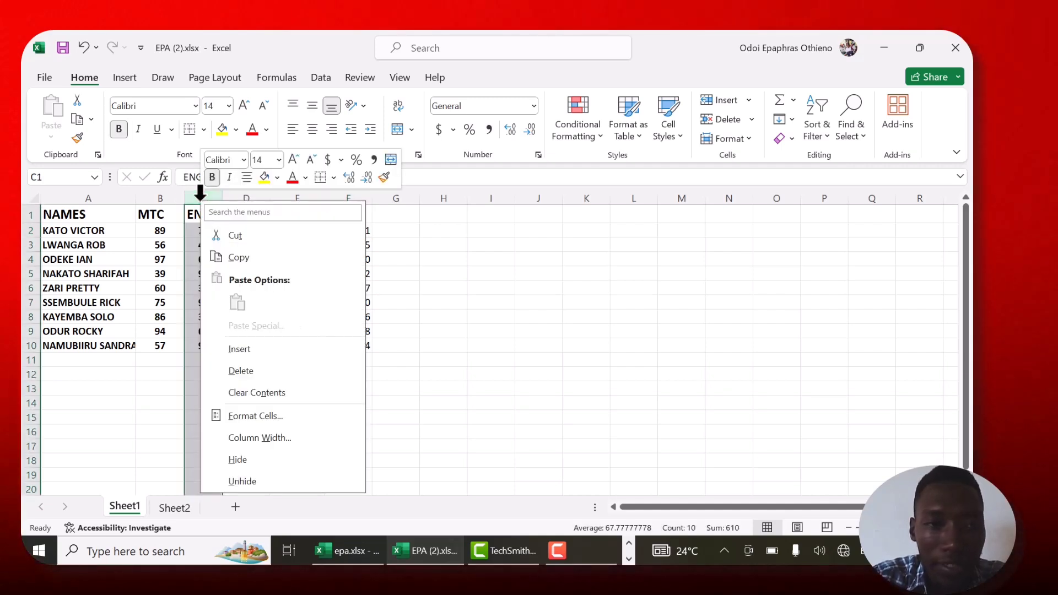
left_click(254, 350)
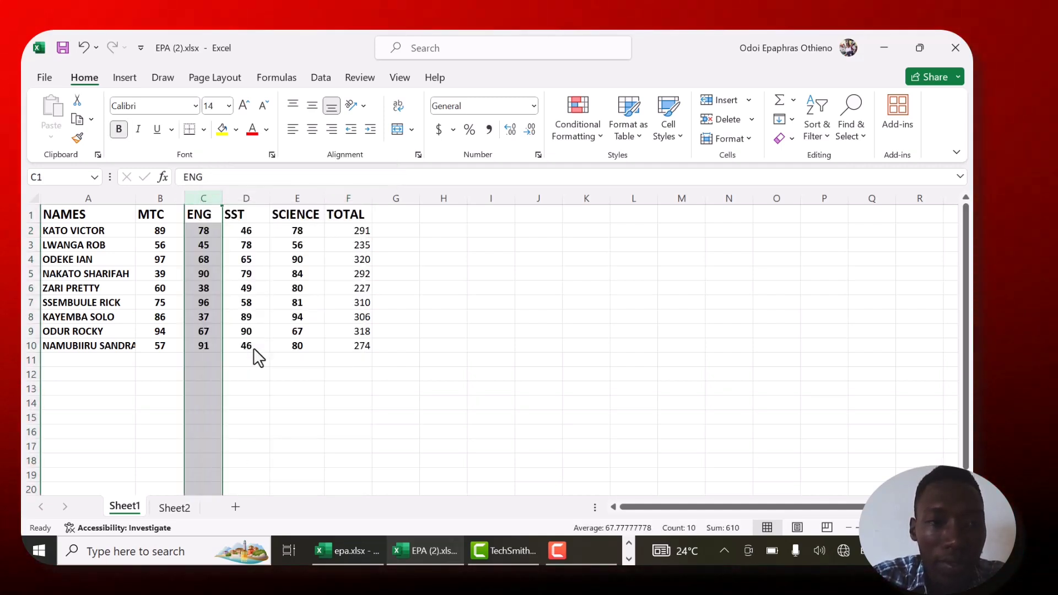
right_click(280, 195)
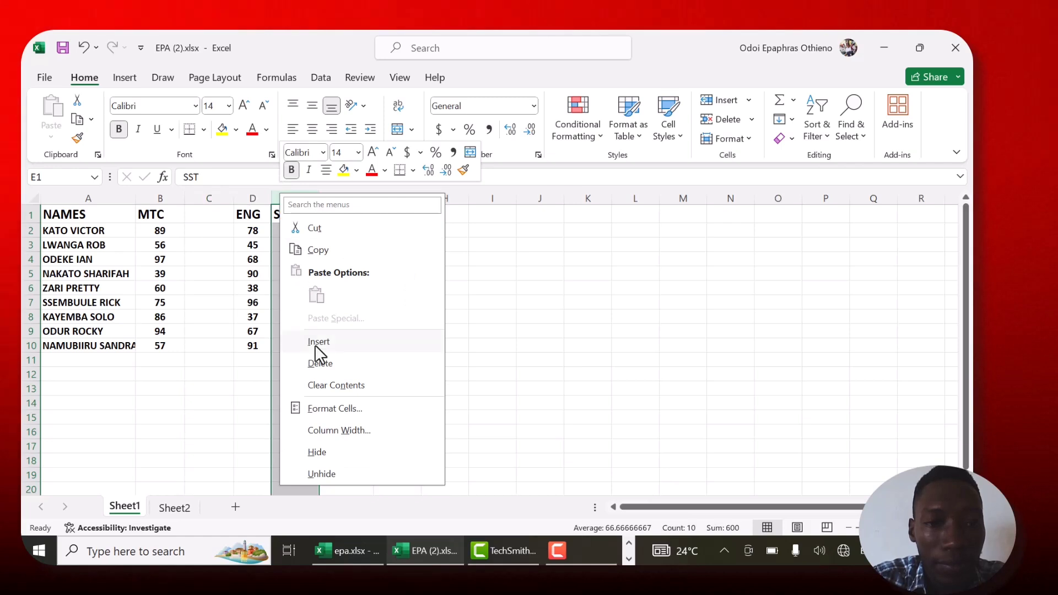
left_click(324, 342)
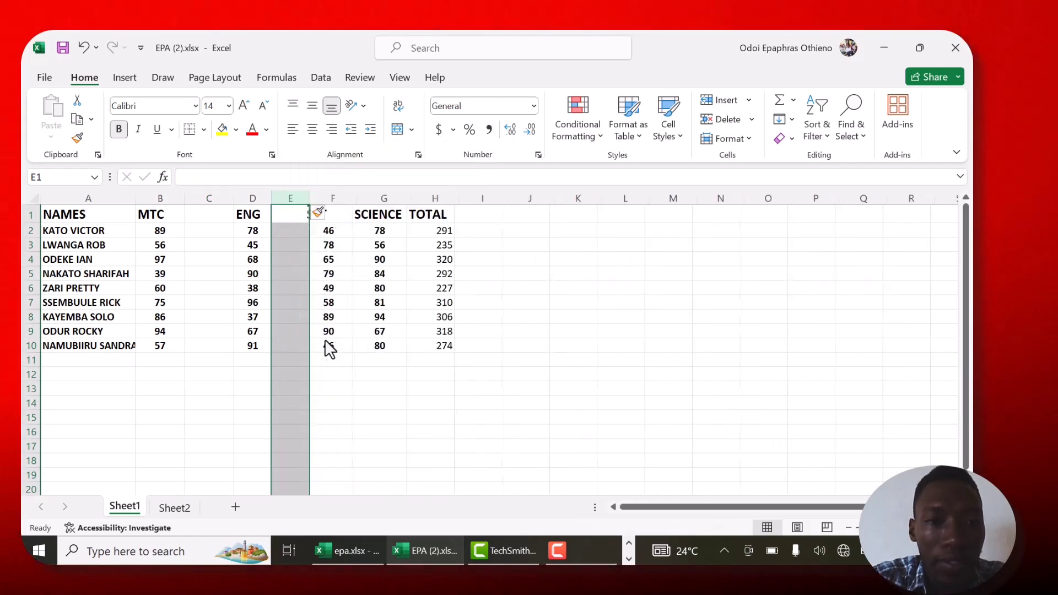
right_click(391, 196)
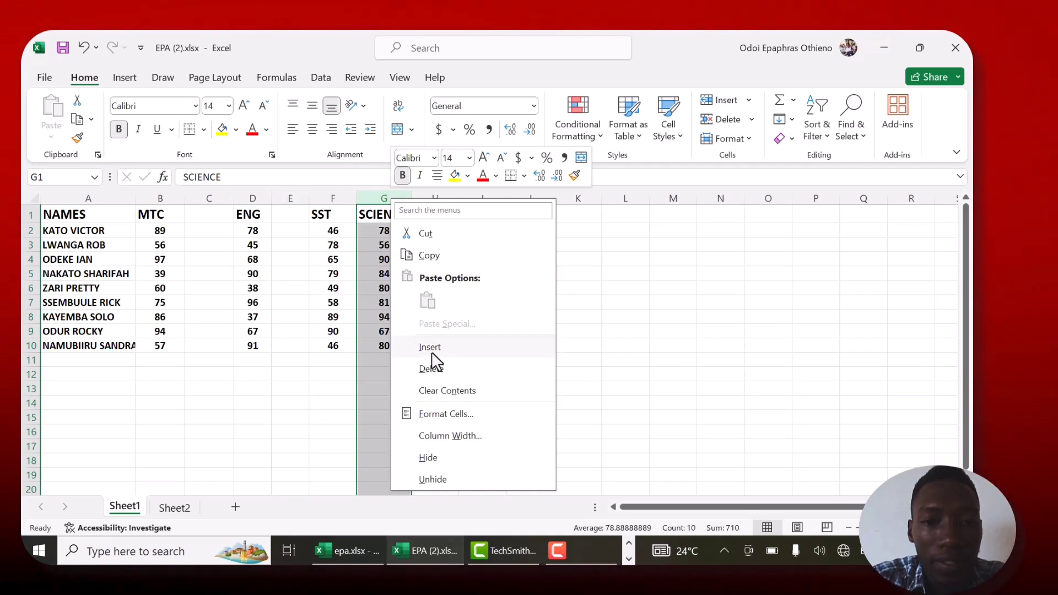
left_click(432, 350)
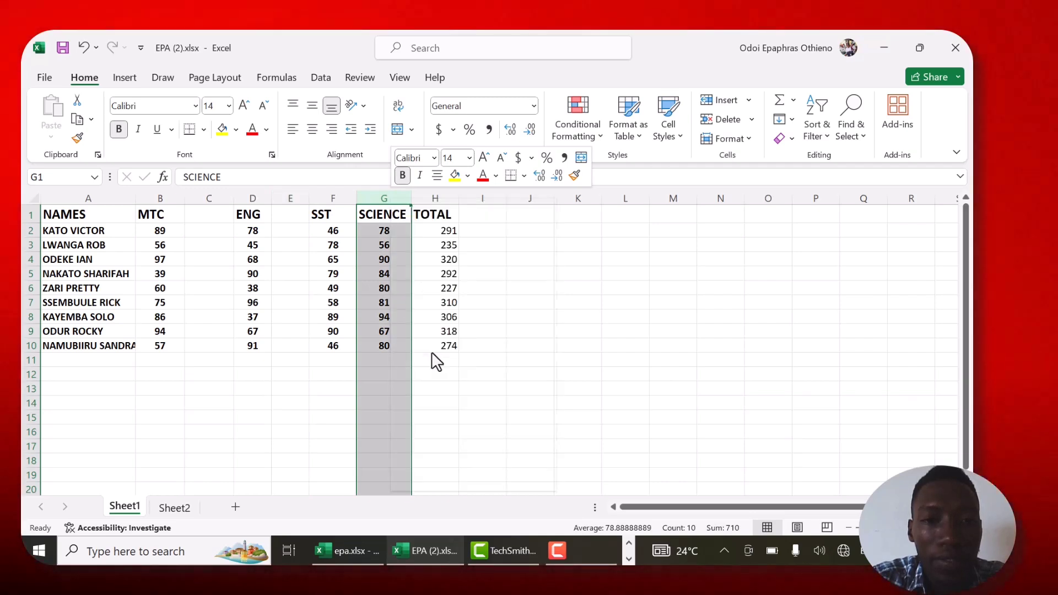
right_click(482, 187)
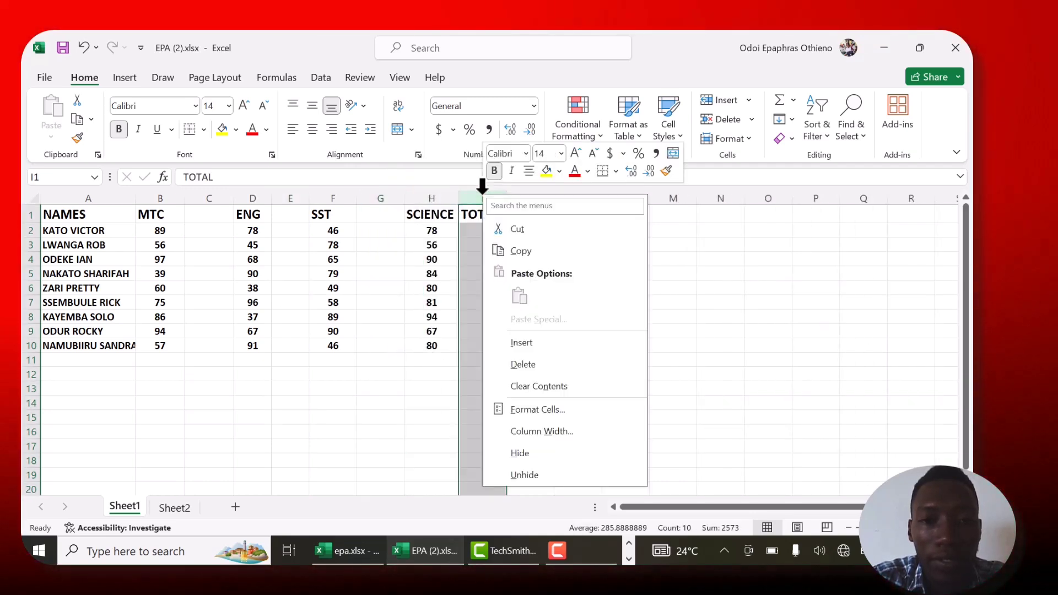
left_click(529, 346)
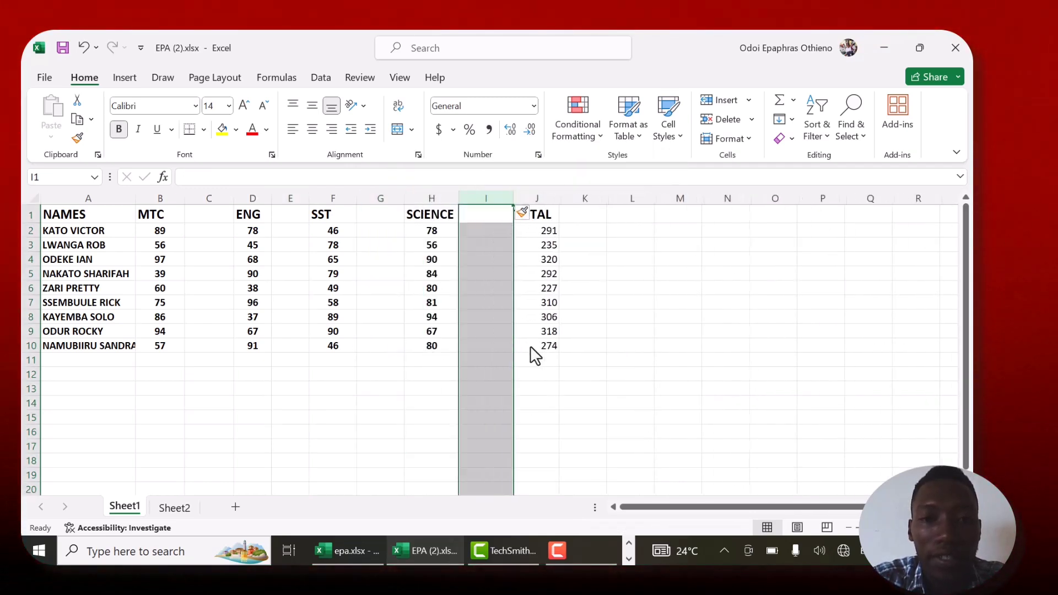
- Enter the heading GRADE in cells C1, E1, G1 and I1 of the new blank columns
left_click(201, 218)
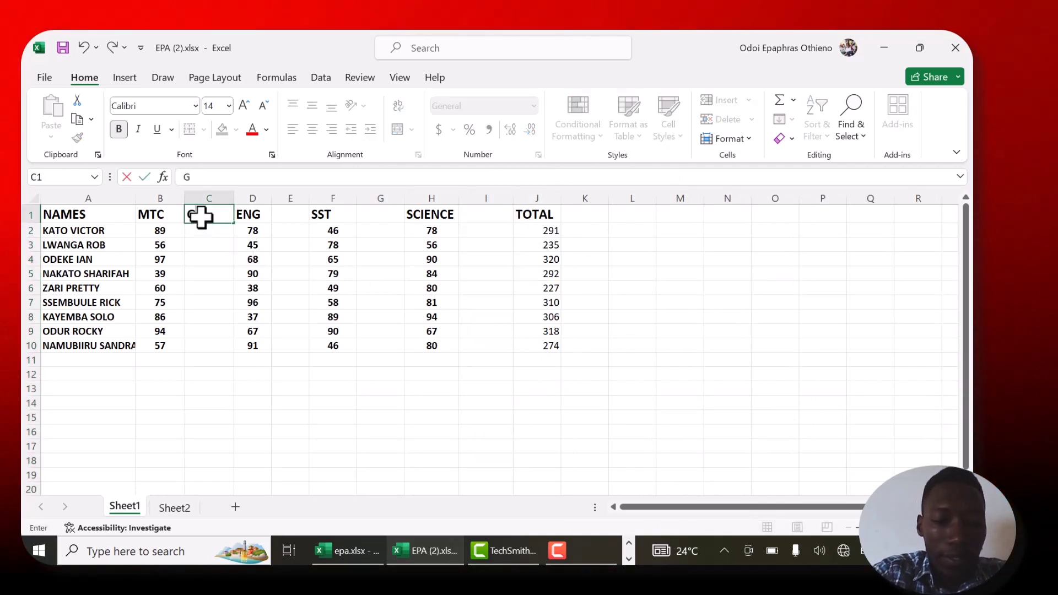
type("GRADE")
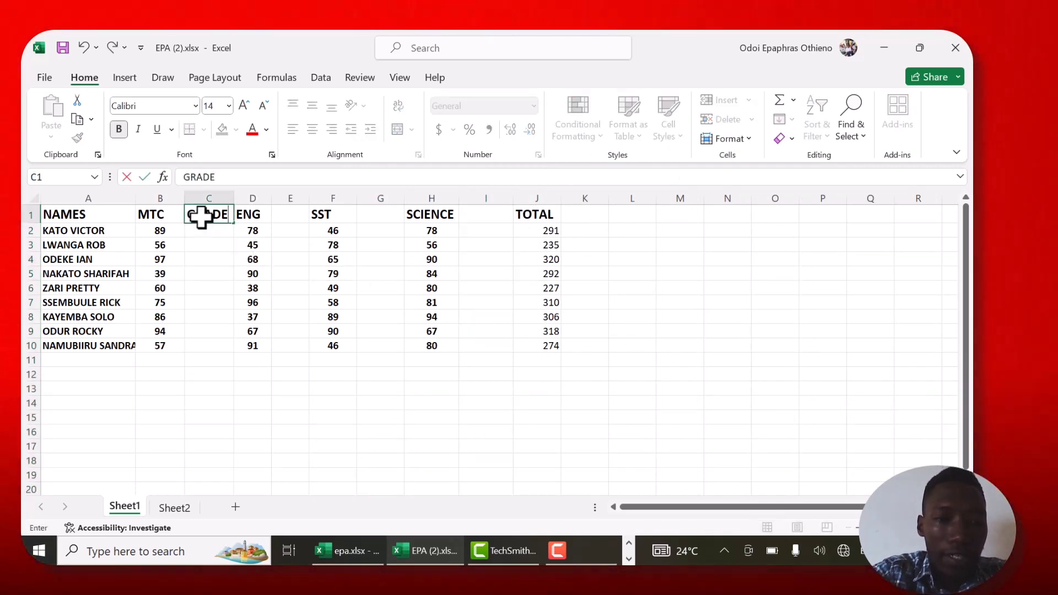
left_click(299, 210)
type("GRADE")
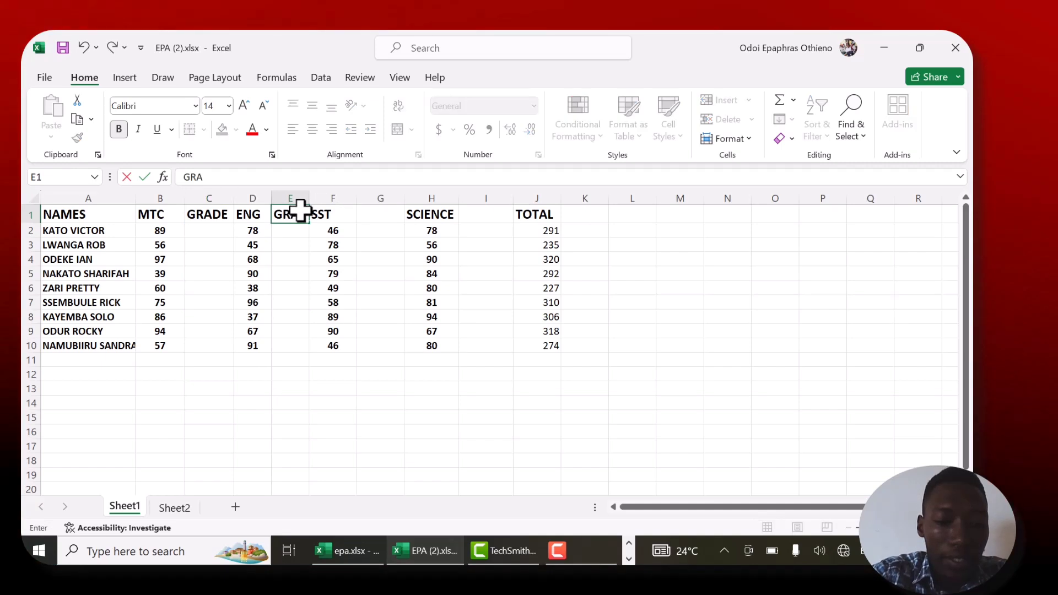
left_click(375, 214)
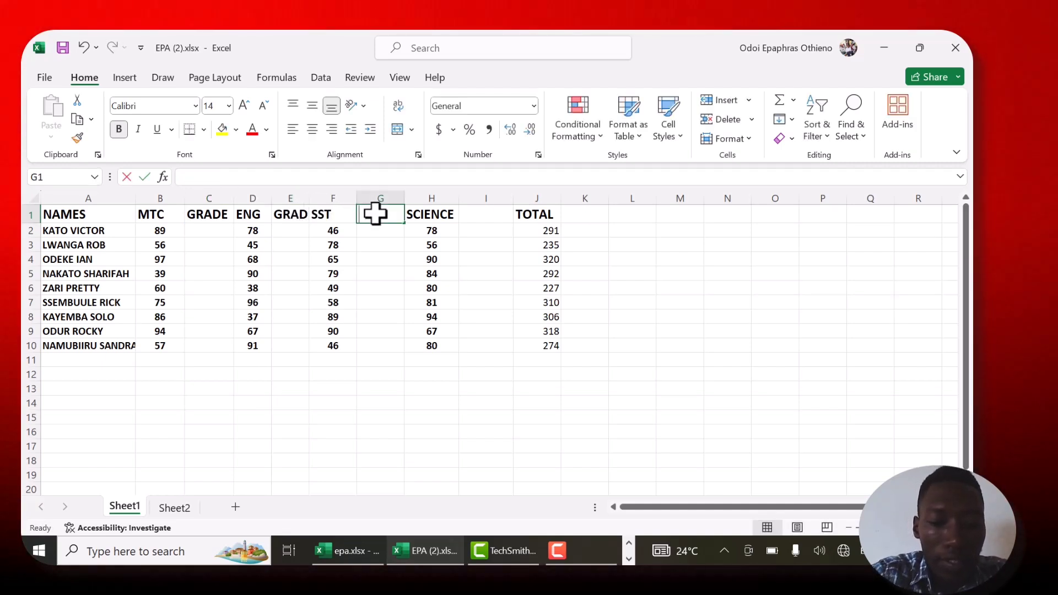
type("GRADE")
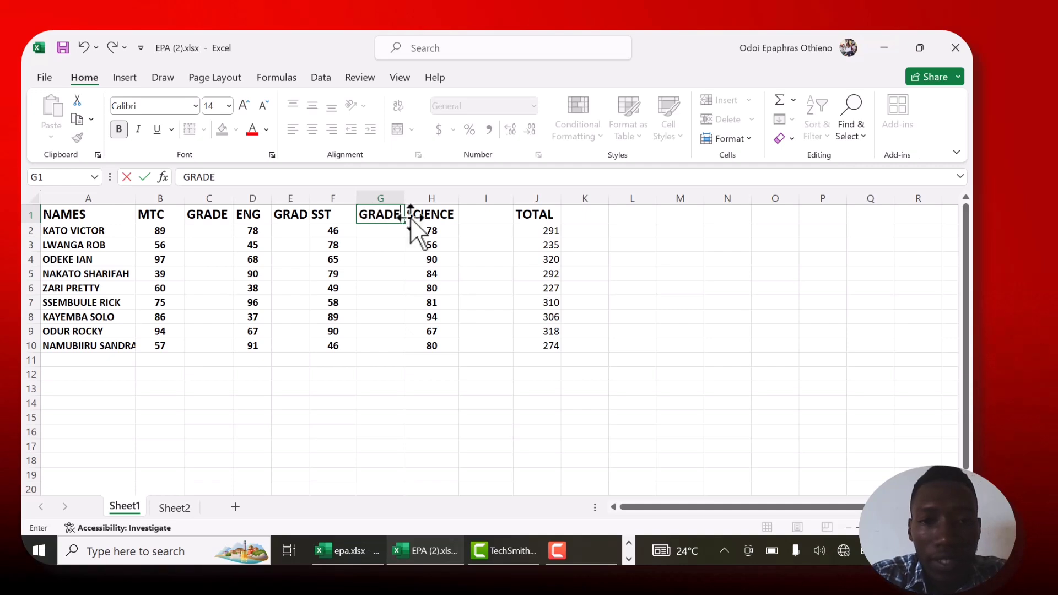
left_click(479, 212)
type("GRADE")
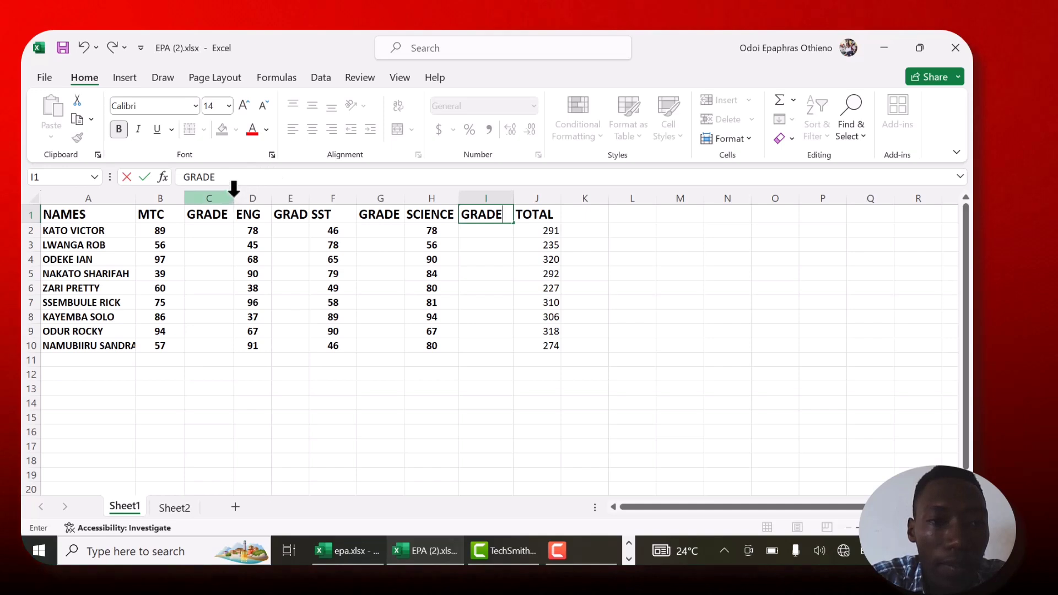
- Widen columns C, E and G so that each GRADE heading fits in full
left_click(233, 192)
left_click_drag(232, 196, 240, 196)
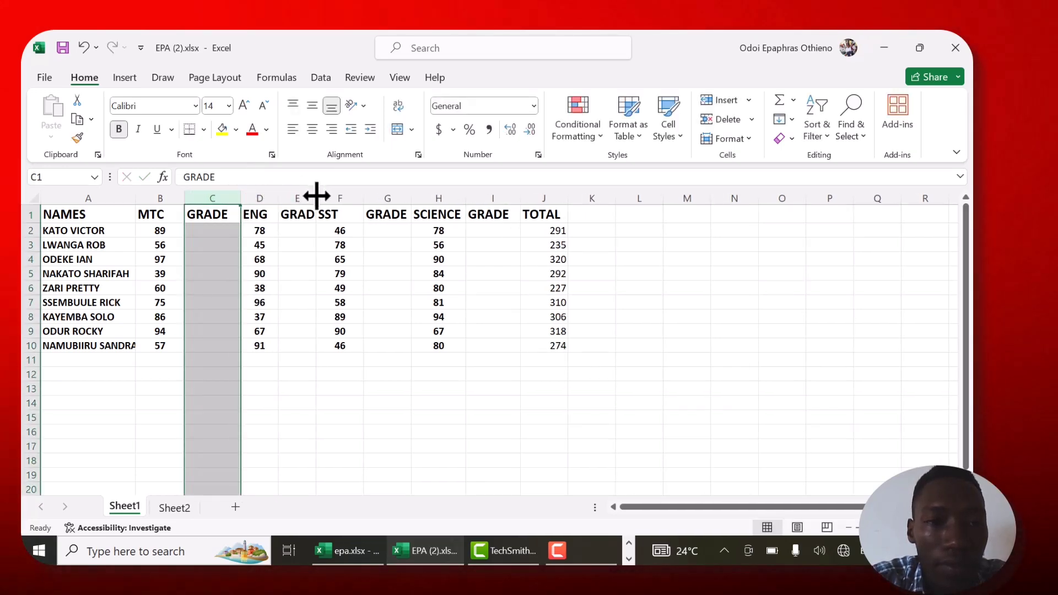
left_click_drag(318, 195, 405, 198)
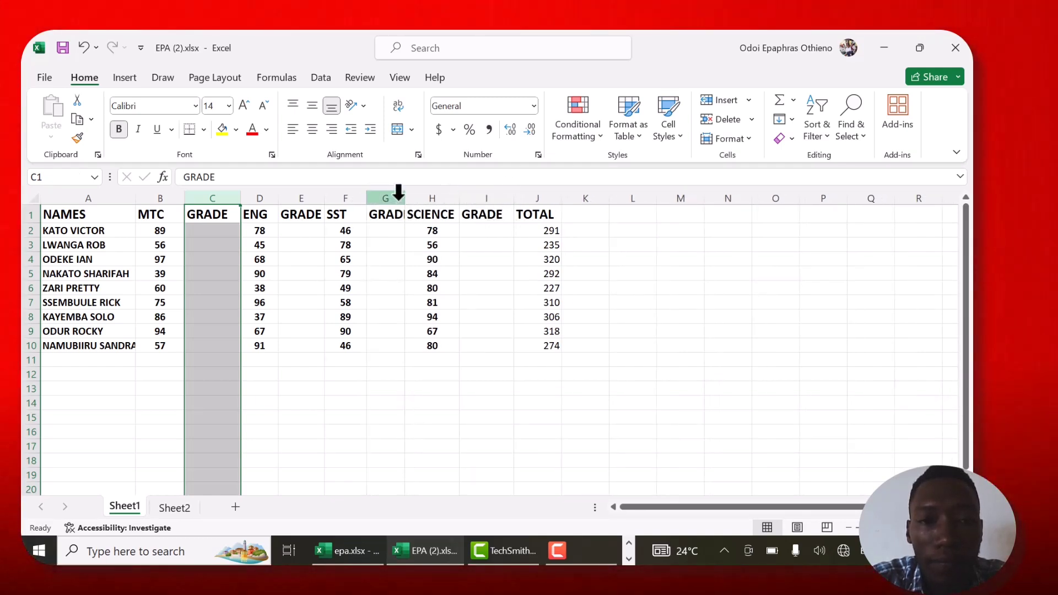
left_click_drag(406, 199, 417, 200)
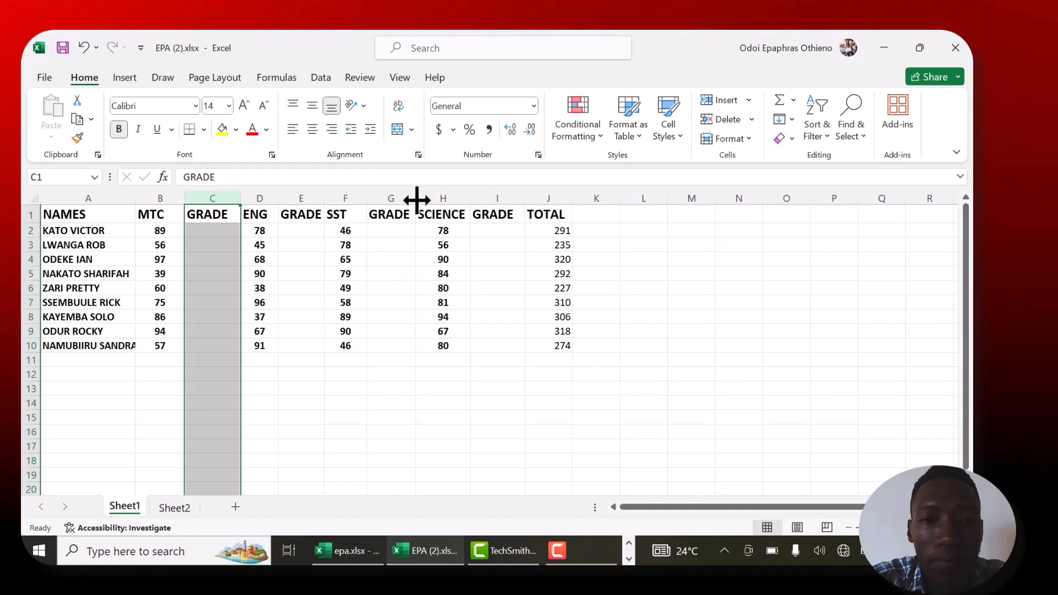
left_click(218, 236)
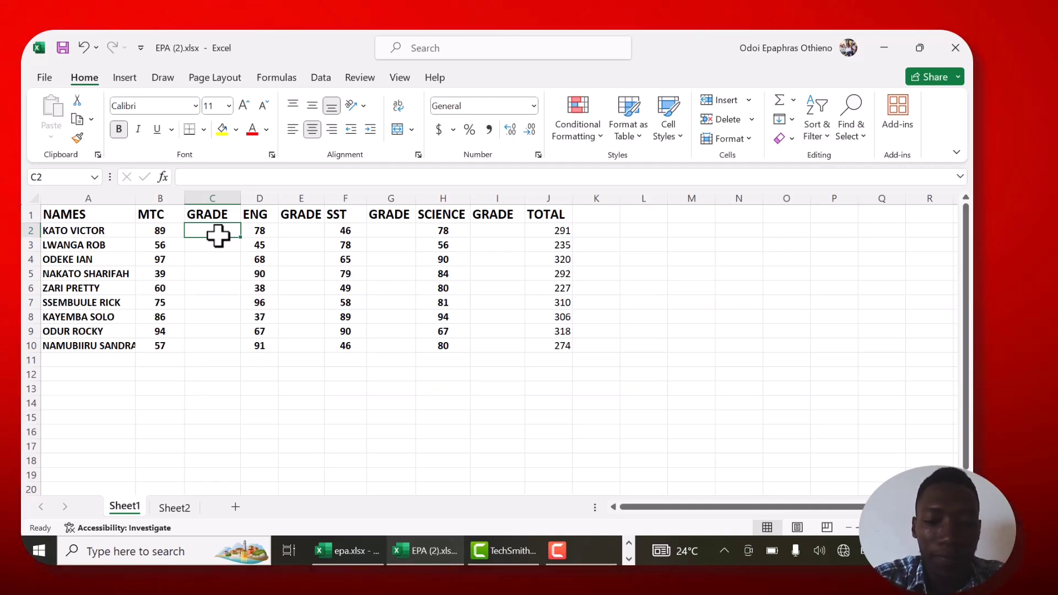
type("=V")
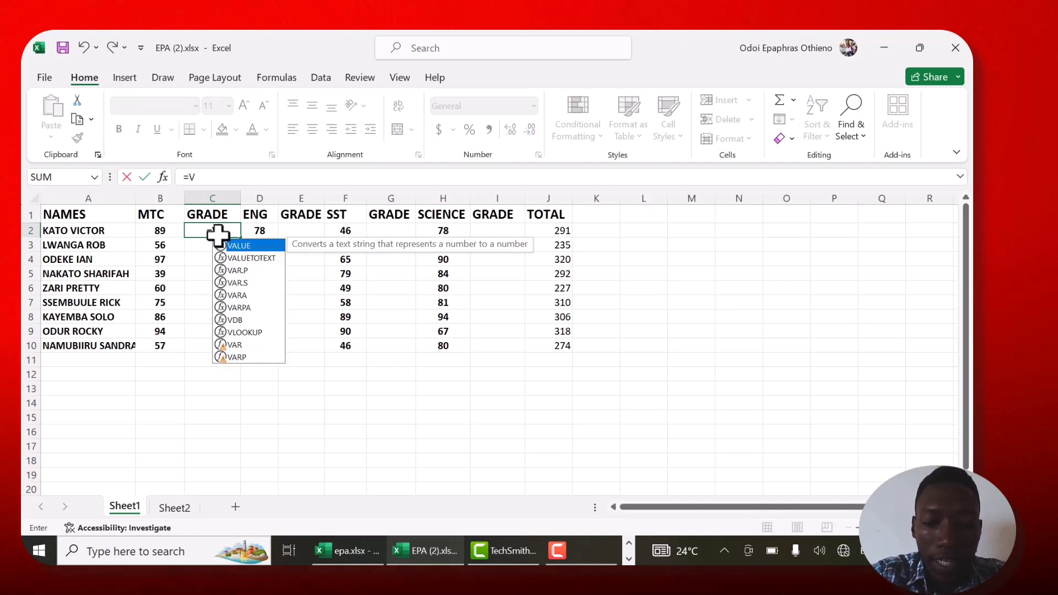
type("LOOKUP")
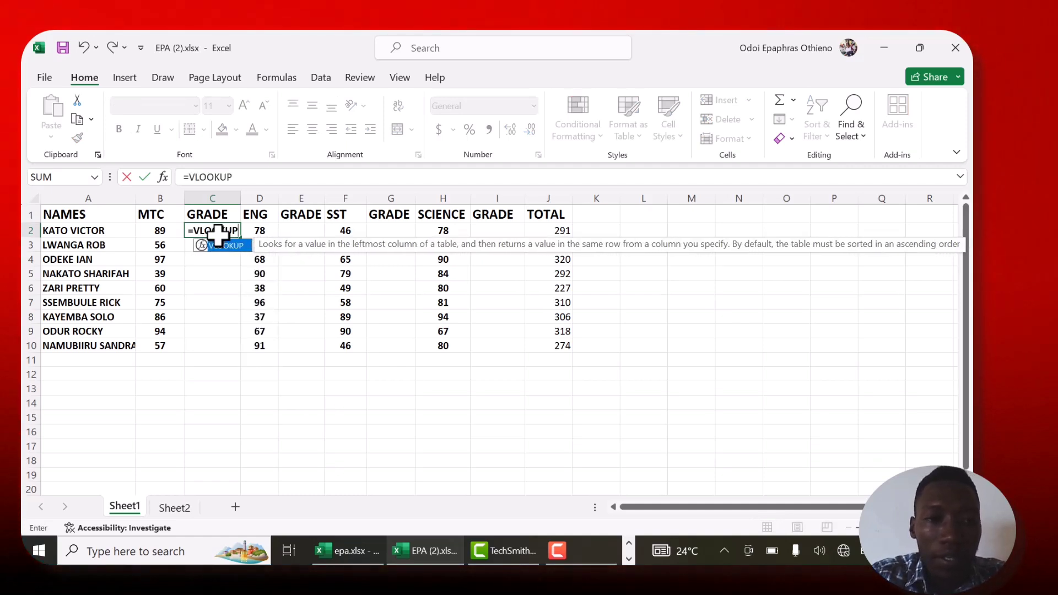
type("(")
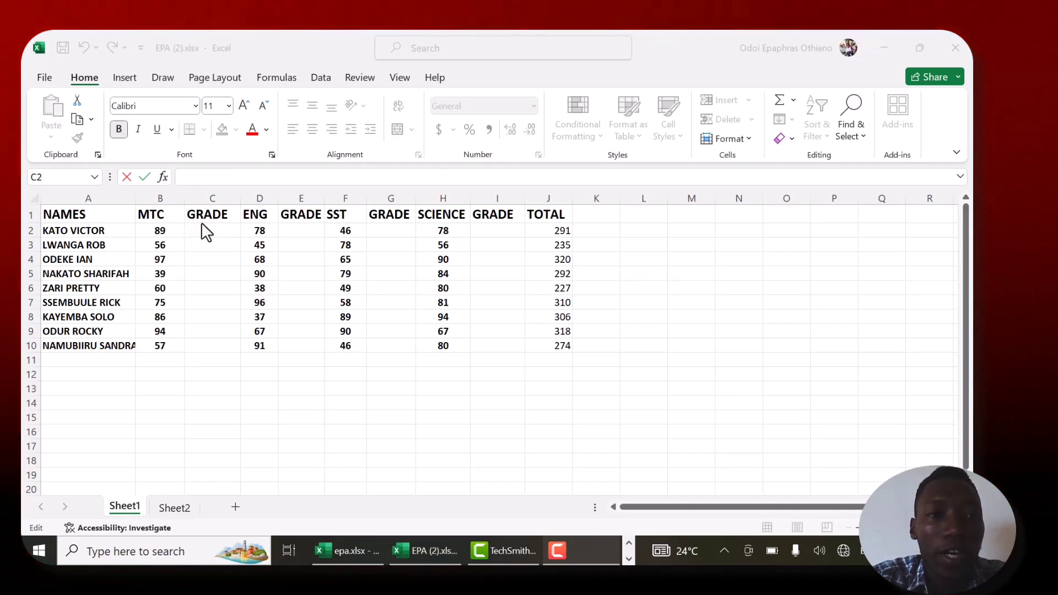
- In C2, start a VLOOKUP formula with B2 as the lookup value and EPA as the table array
left_click(180, 175)
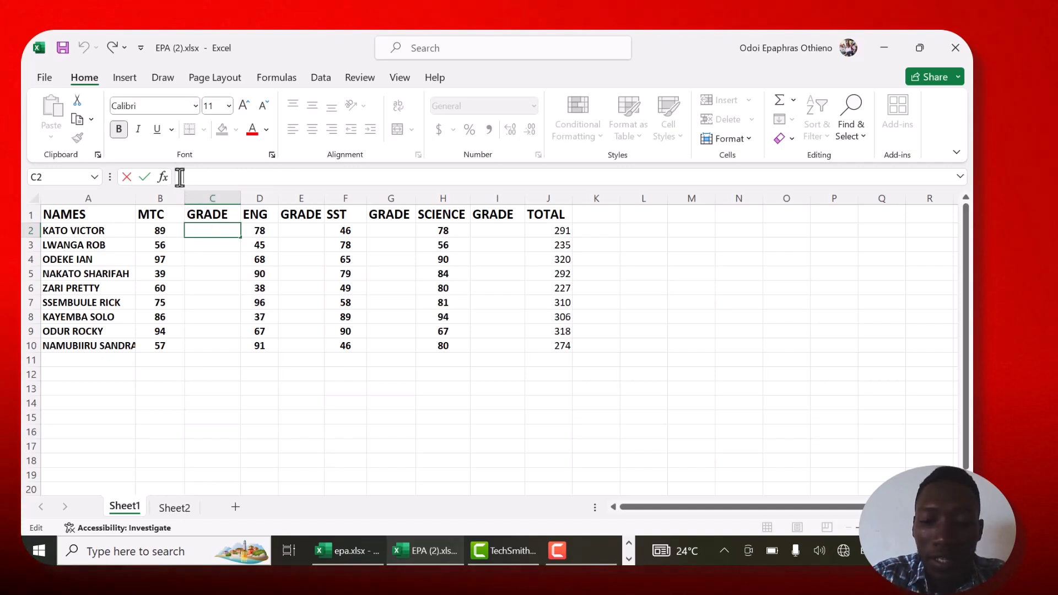
type("=")
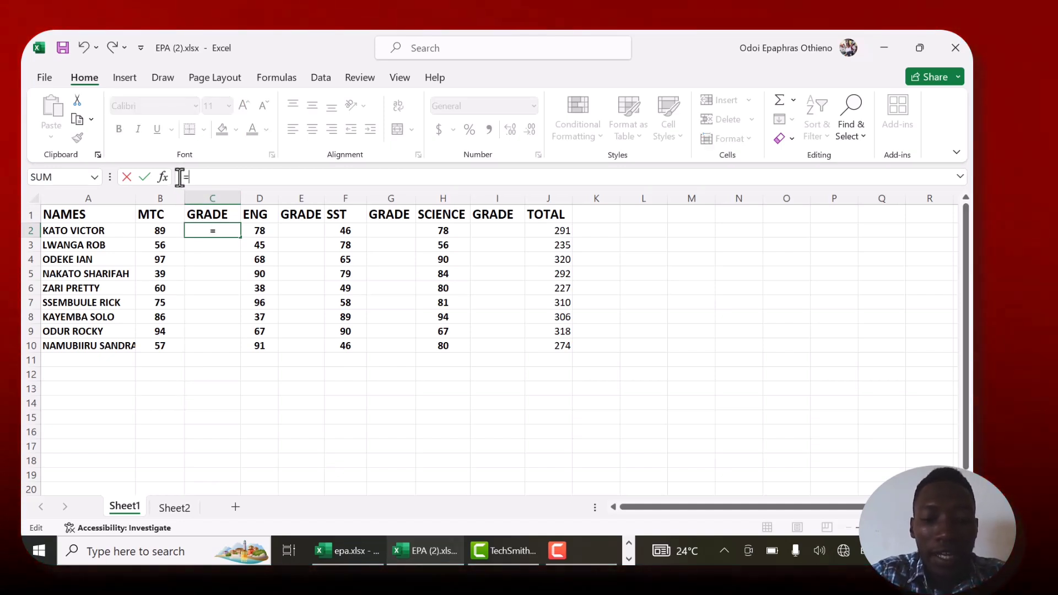
type("VLOOKUP")
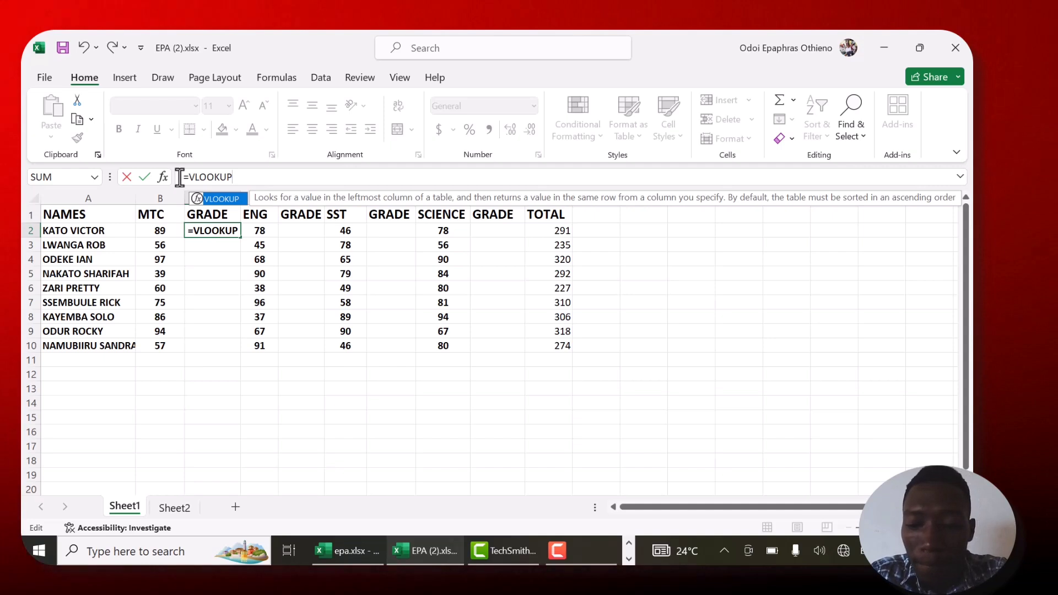
type("(")
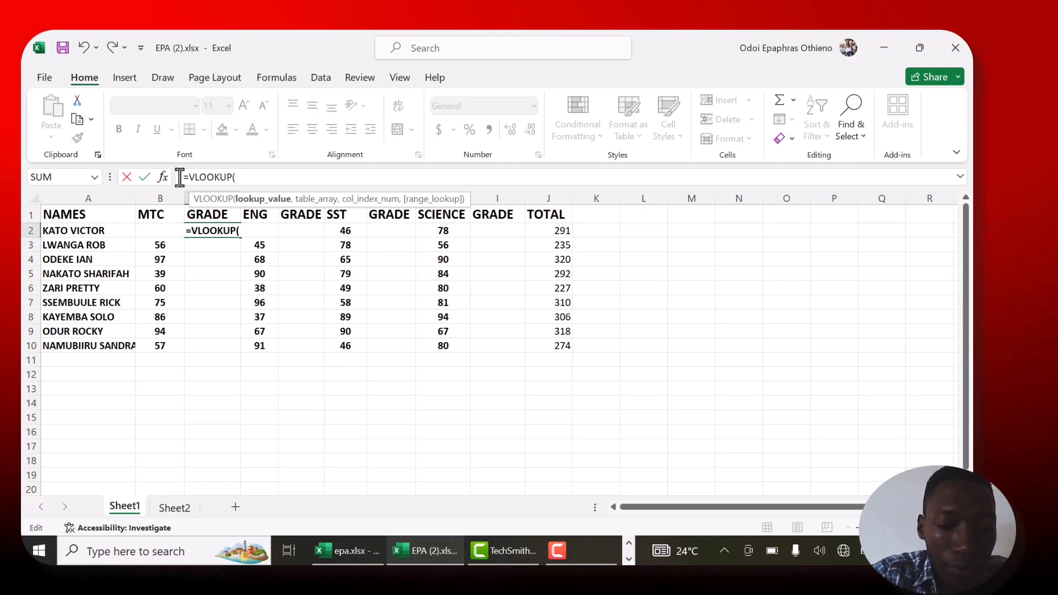
type("B2")
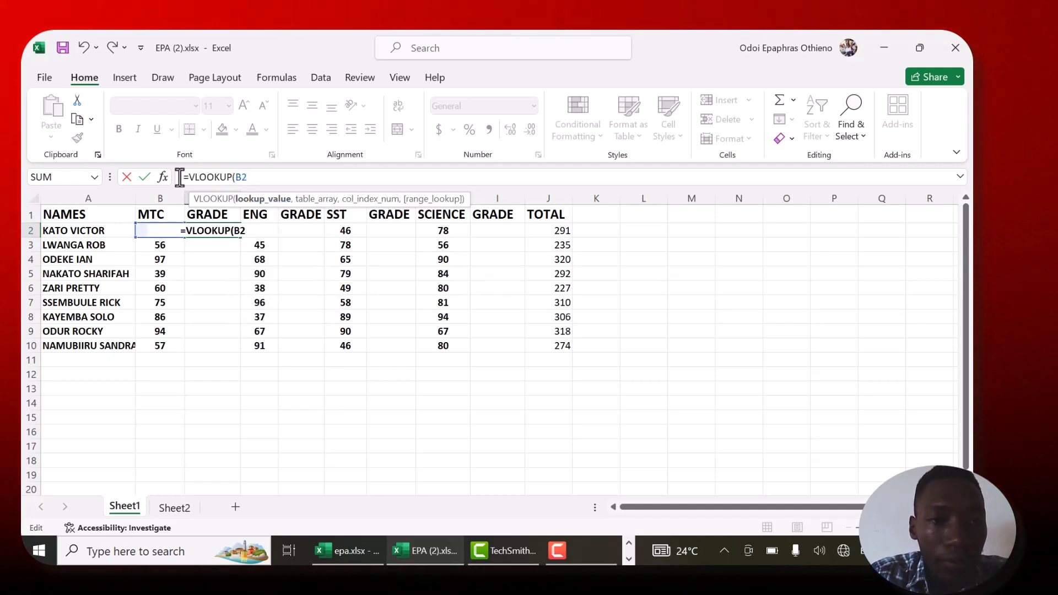
type(",")
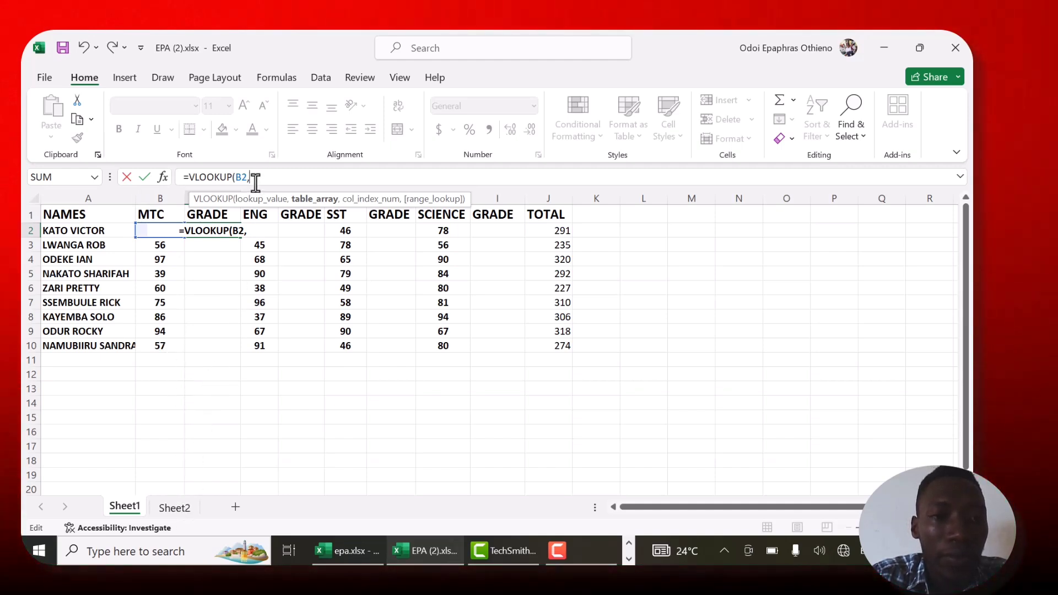
type("EPA")
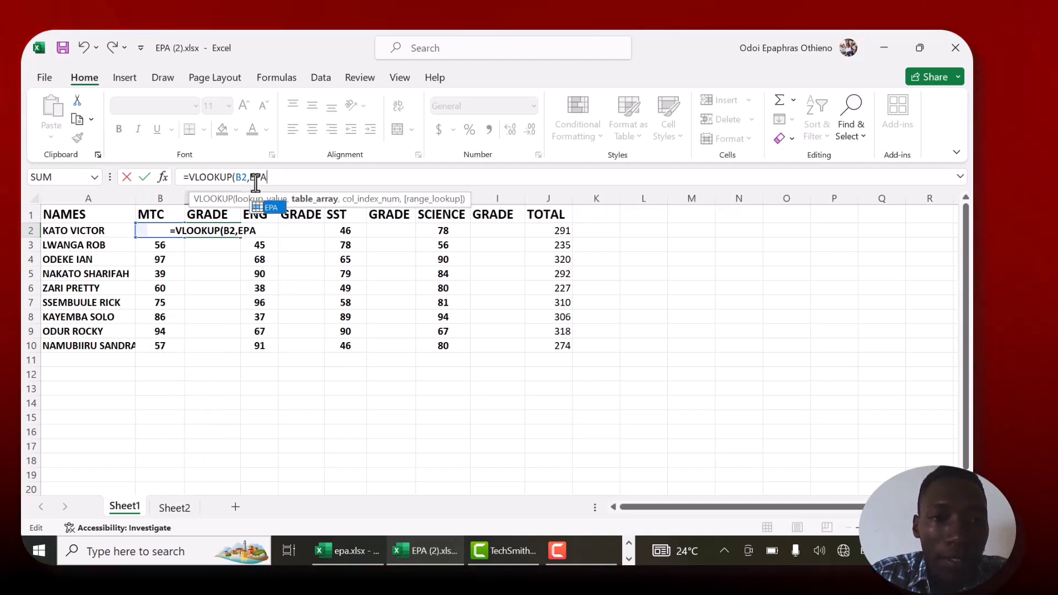
type(",")
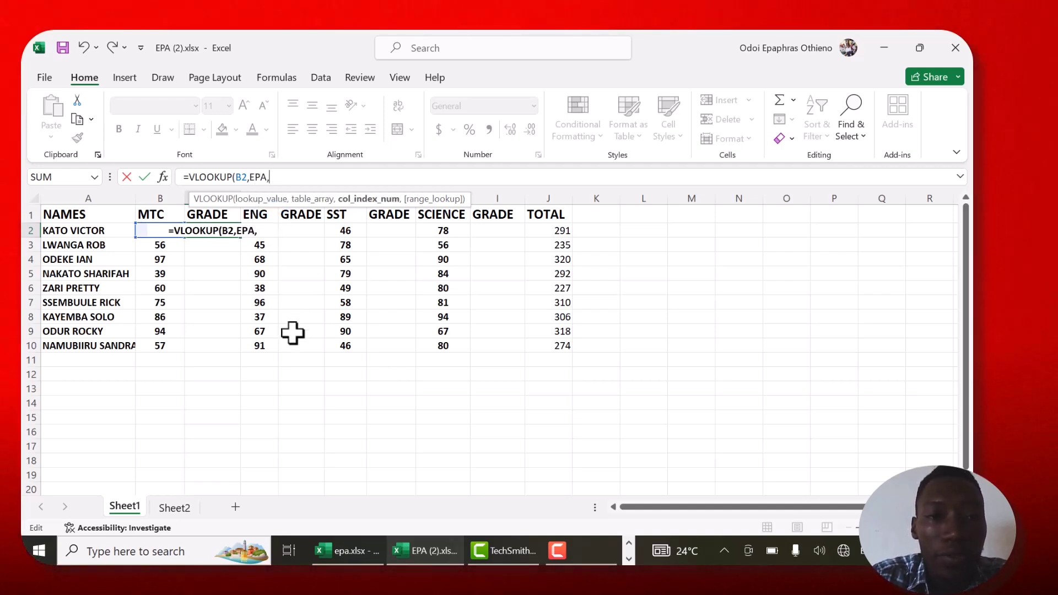
- View the grading table on Sheet2 while editing the formula, return to Sheet1 and remove the inserted sheet reference
left_click(180, 510)
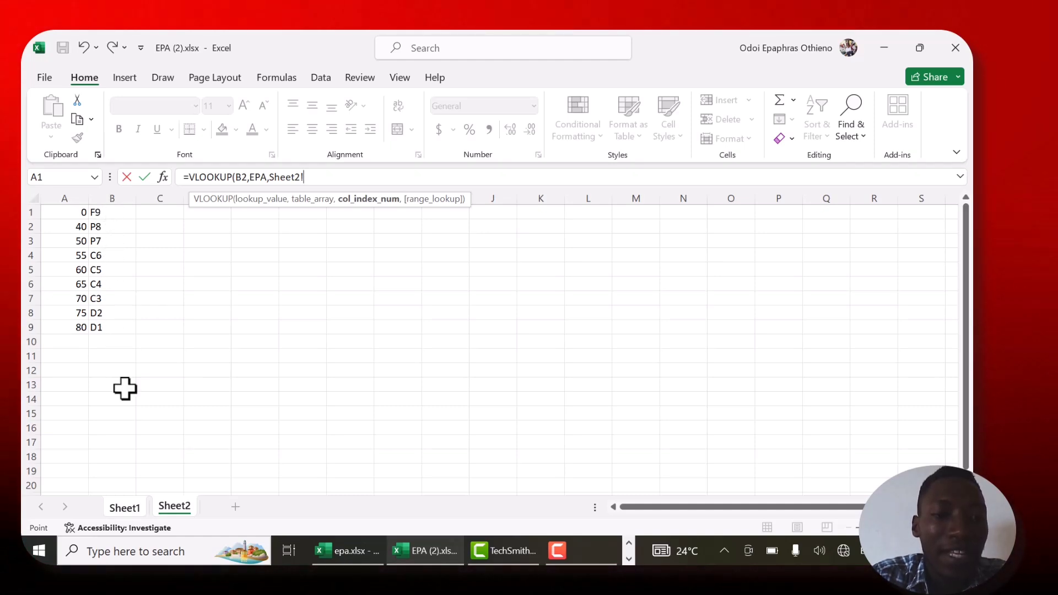
left_click(124, 511)
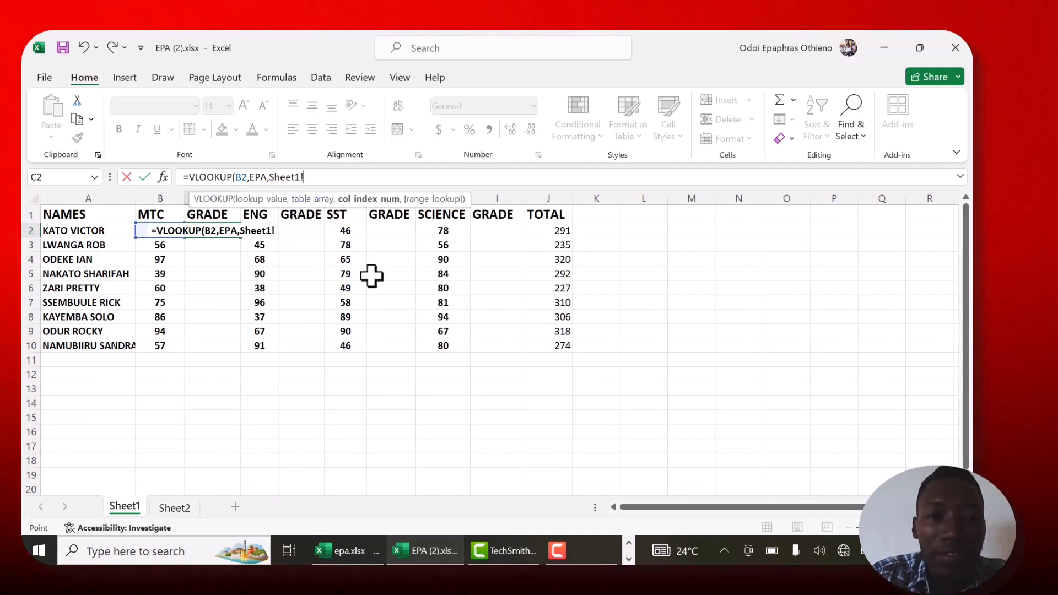
key("BackSpace")
key("BackSpace")
key("BackSpace")
key("BackSpace")
key("BackSpace")
key("BackSpace")
key("BackSpace")
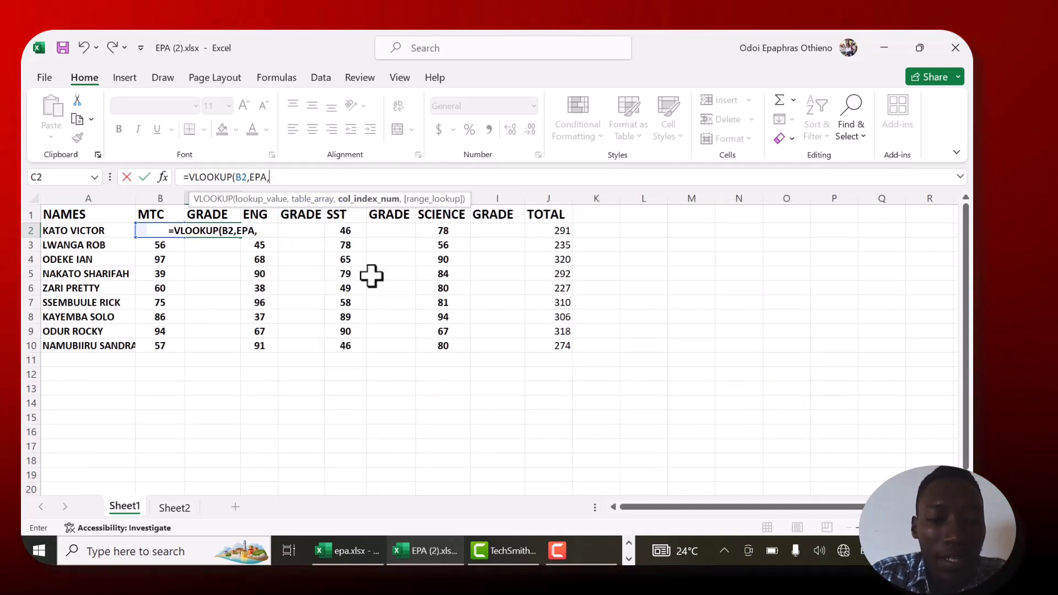
- Complete the VLOOKUP formula in C2 with column index 2 and range lookup TRUE
type("2,")
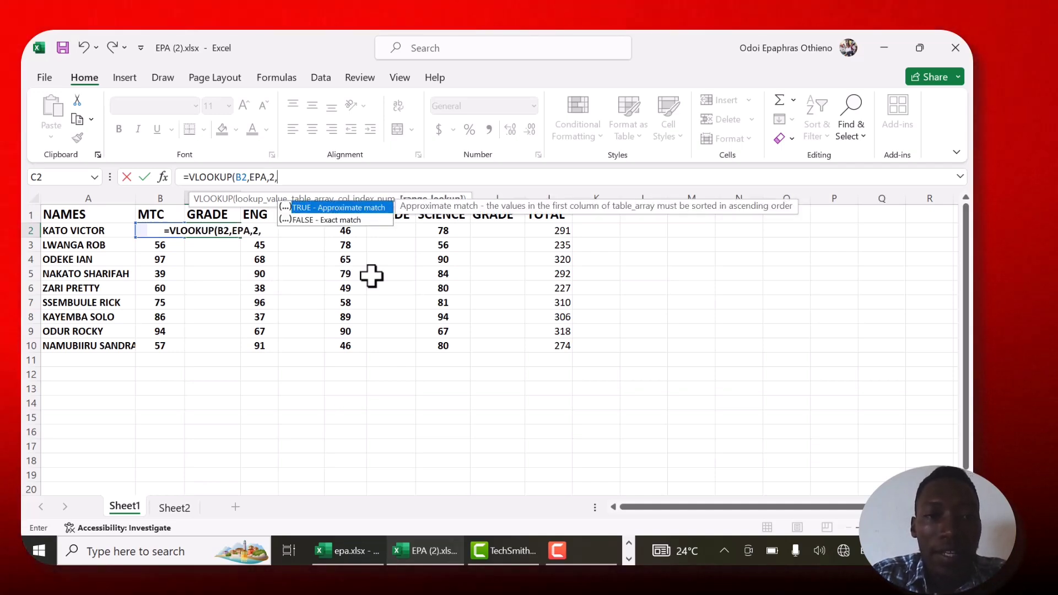
type("TRUE")
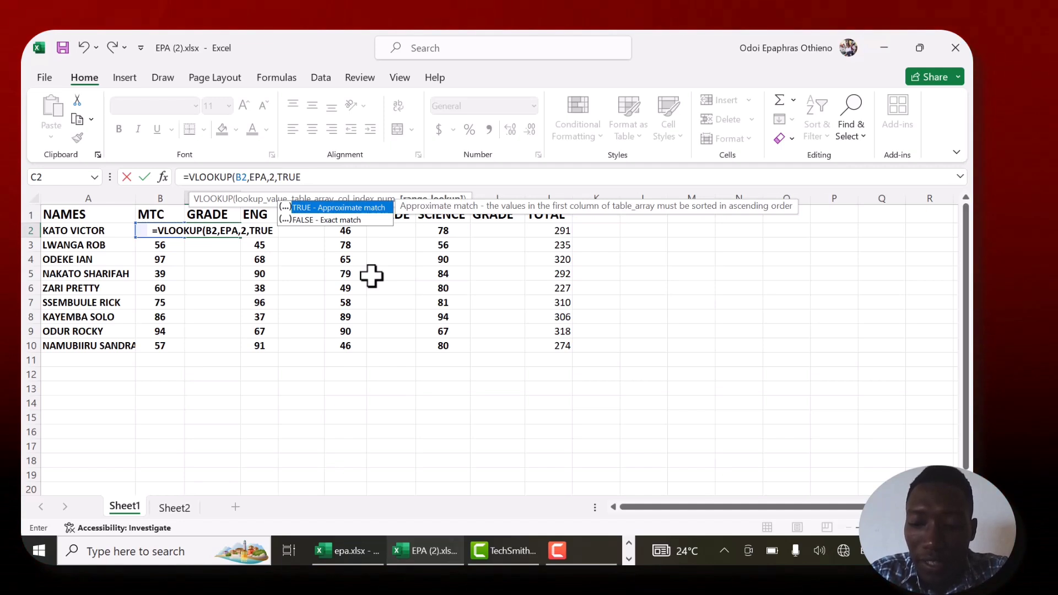
type(")")
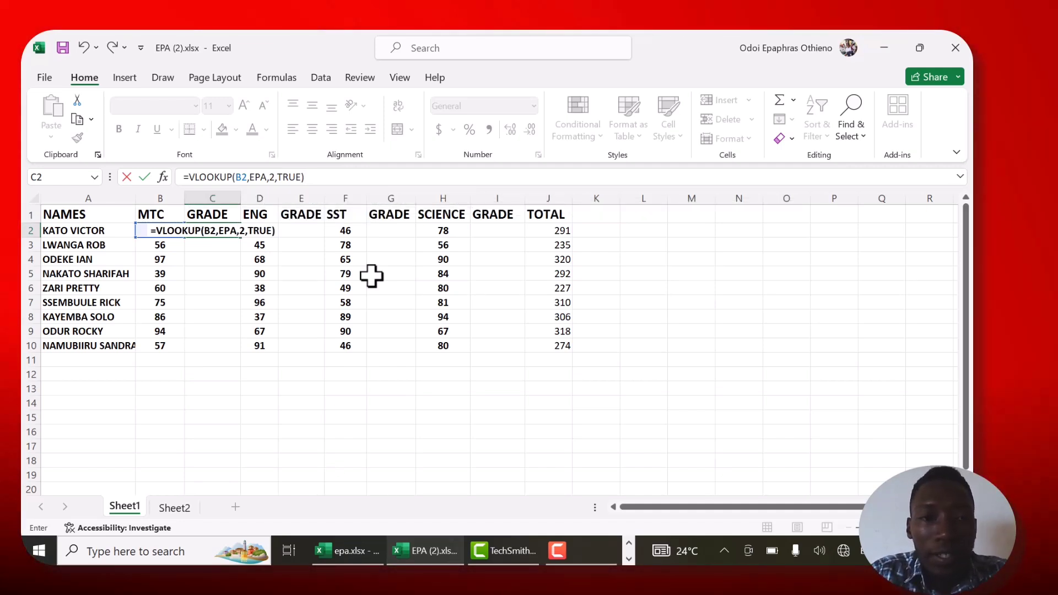
key("Return")
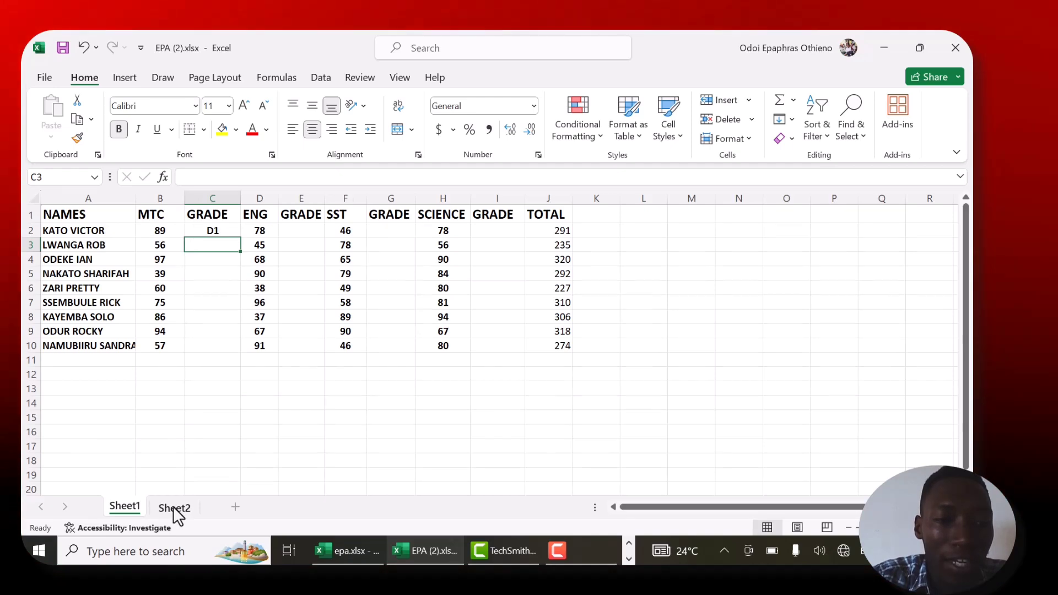
- Check the grade against the table on Sheet2, and fill the MTC grade formula from C2 down to C10
left_click(174, 508)
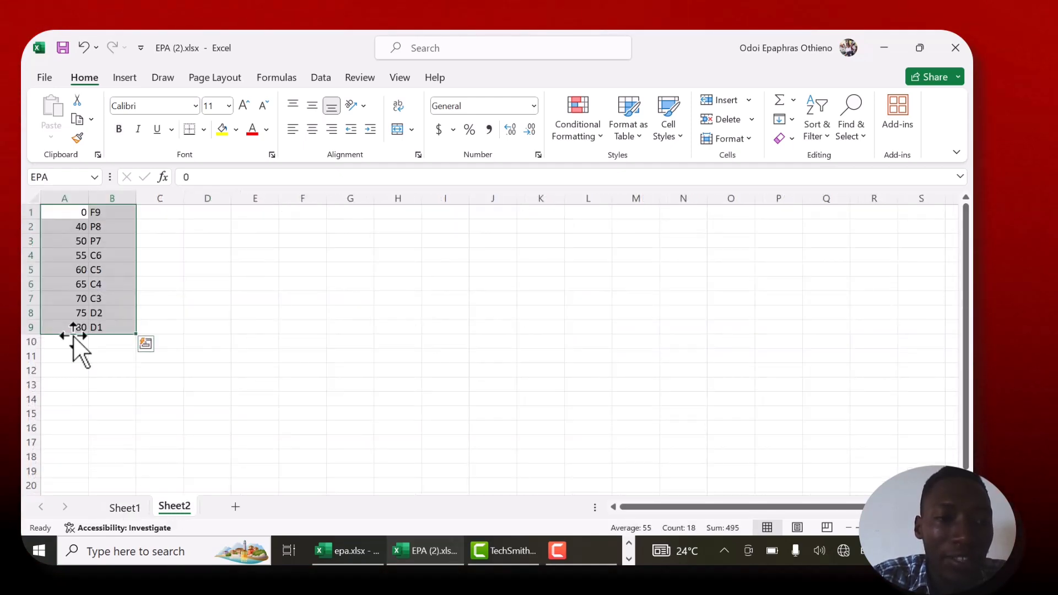
left_click(126, 508)
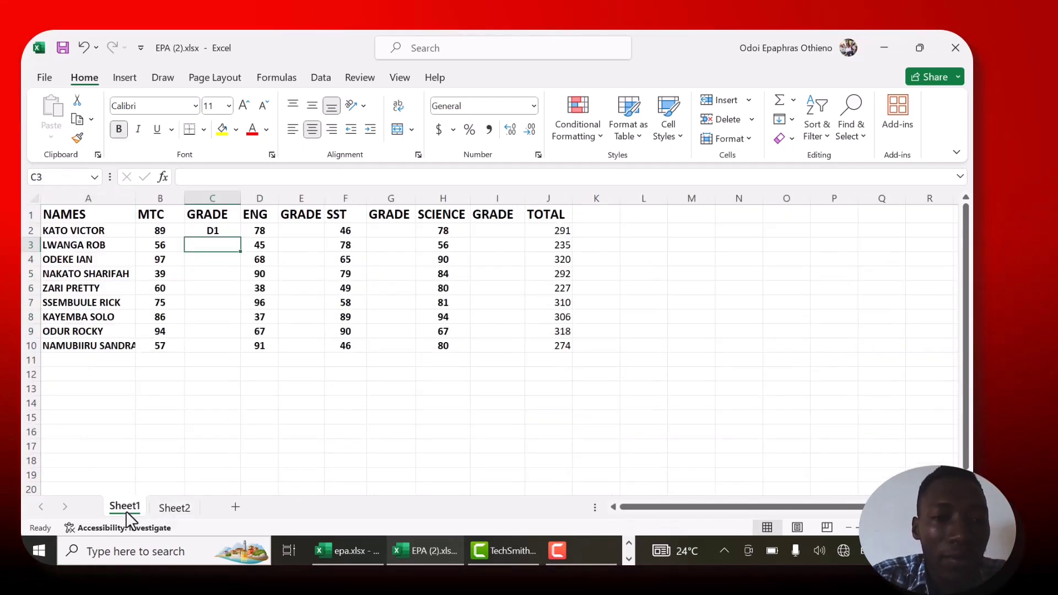
left_click(216, 231)
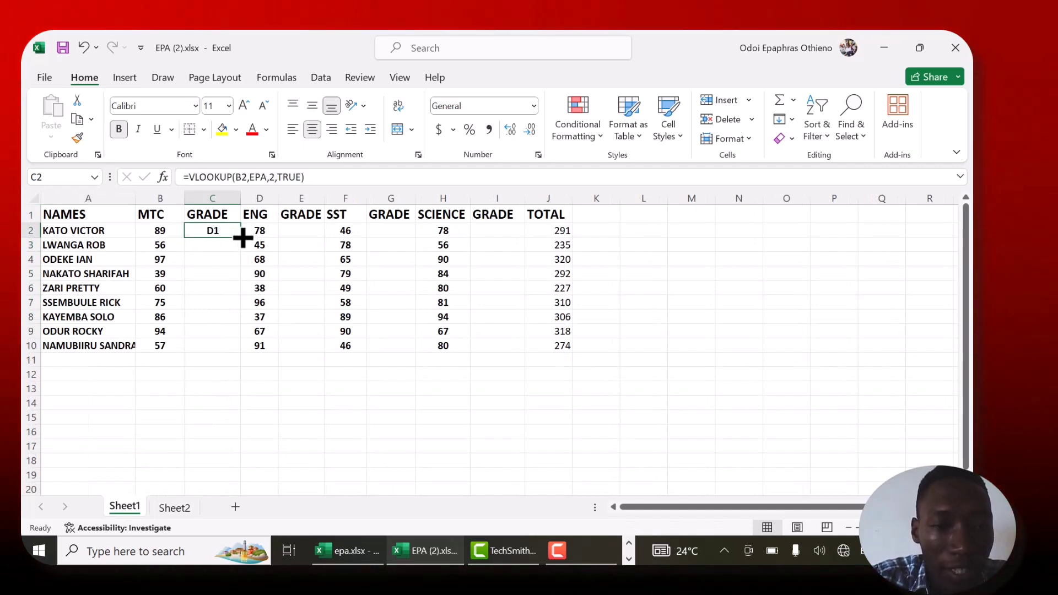
left_click_drag(242, 238, 241, 353)
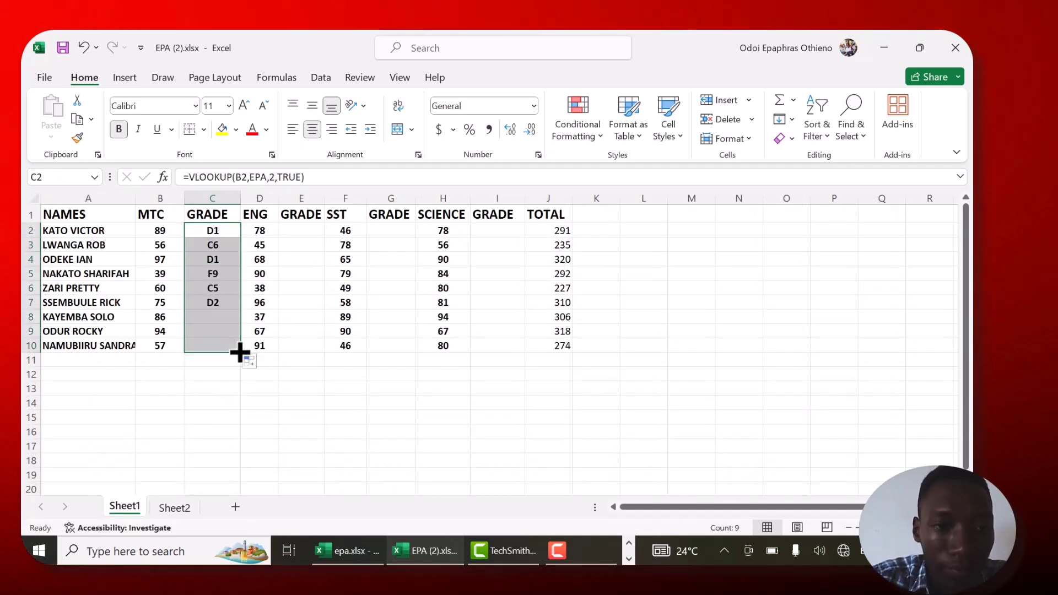
- Enter =VLOOKUP(D2,EPA,2,TRUE) in E2 for the ENG grade and fill it down to E10
left_click(302, 229)
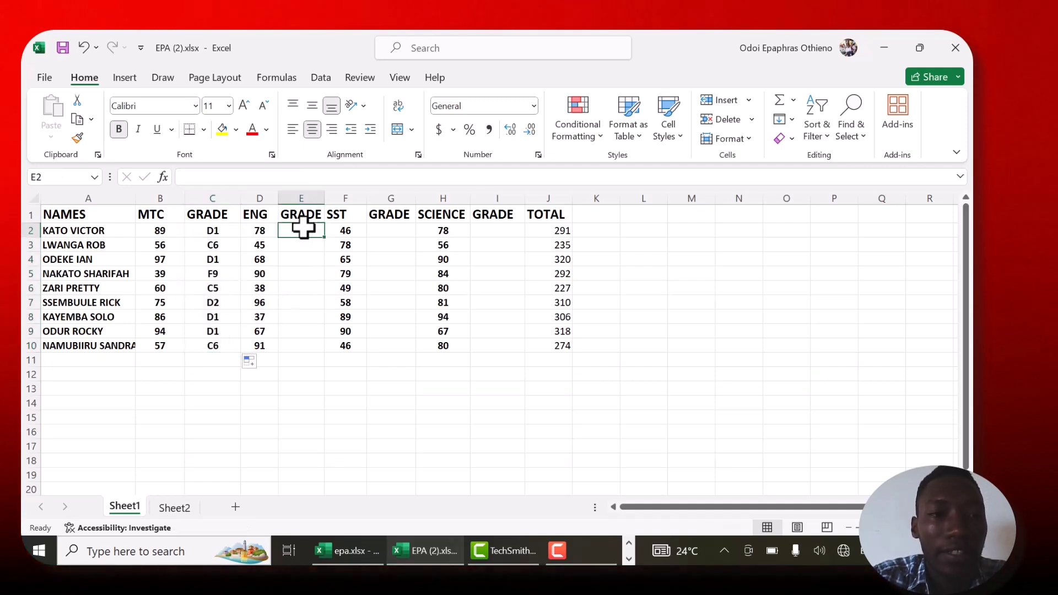
left_click(181, 177)
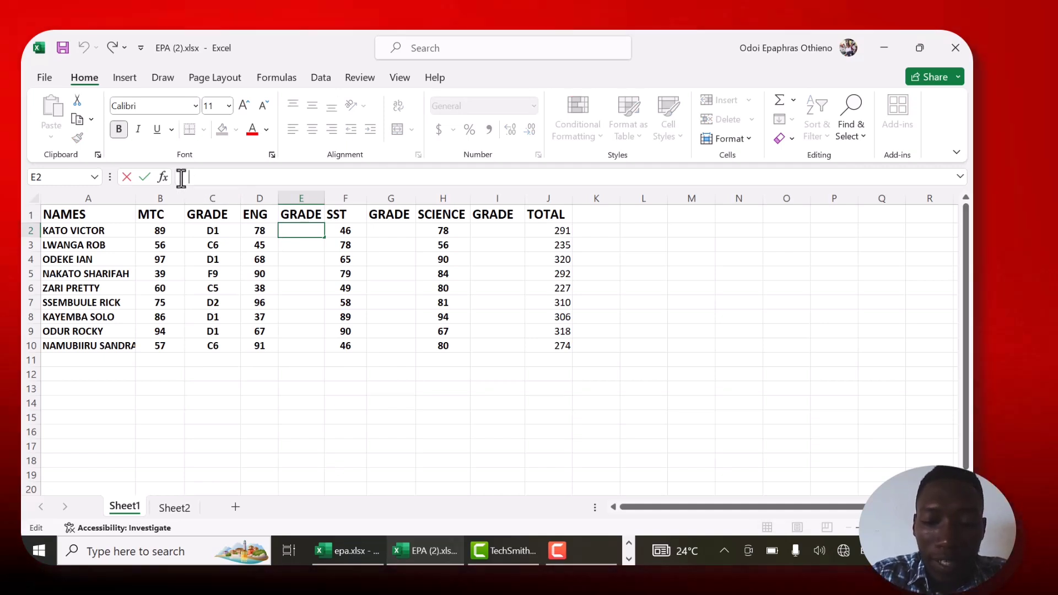
type("=V")
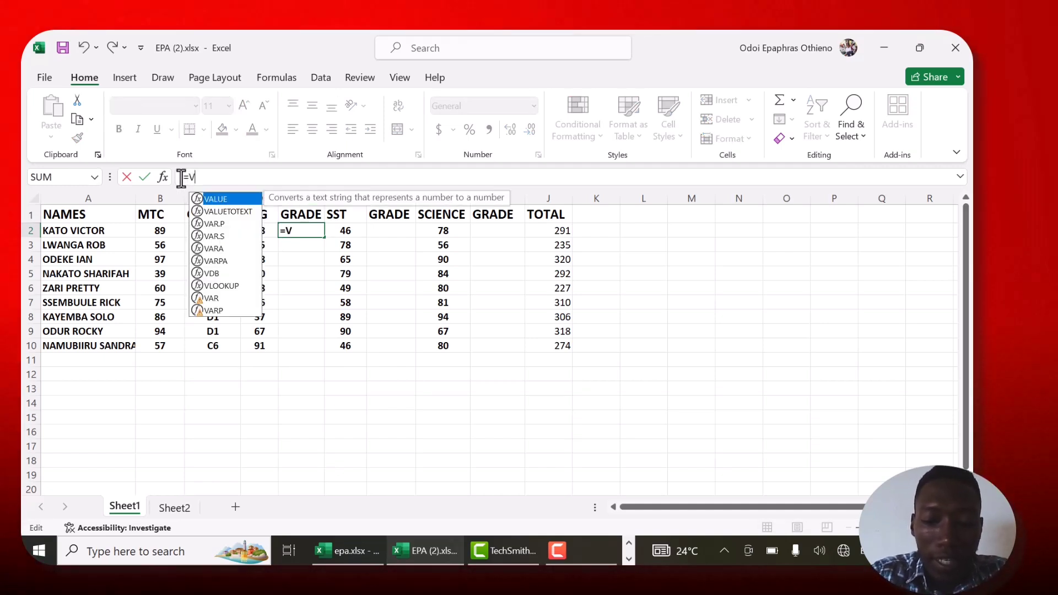
type("LOOKUP")
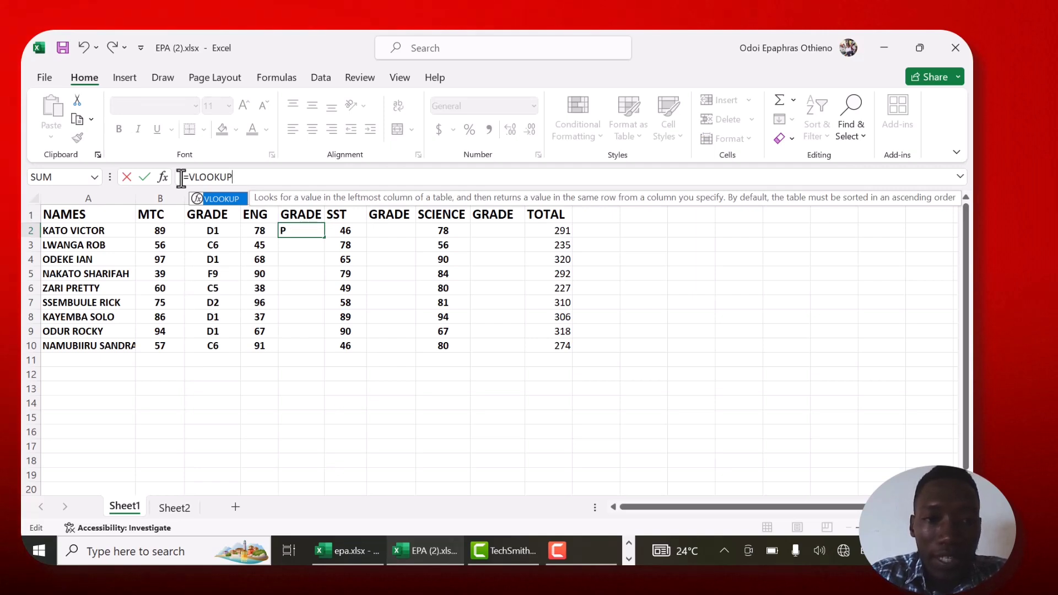
type("(")
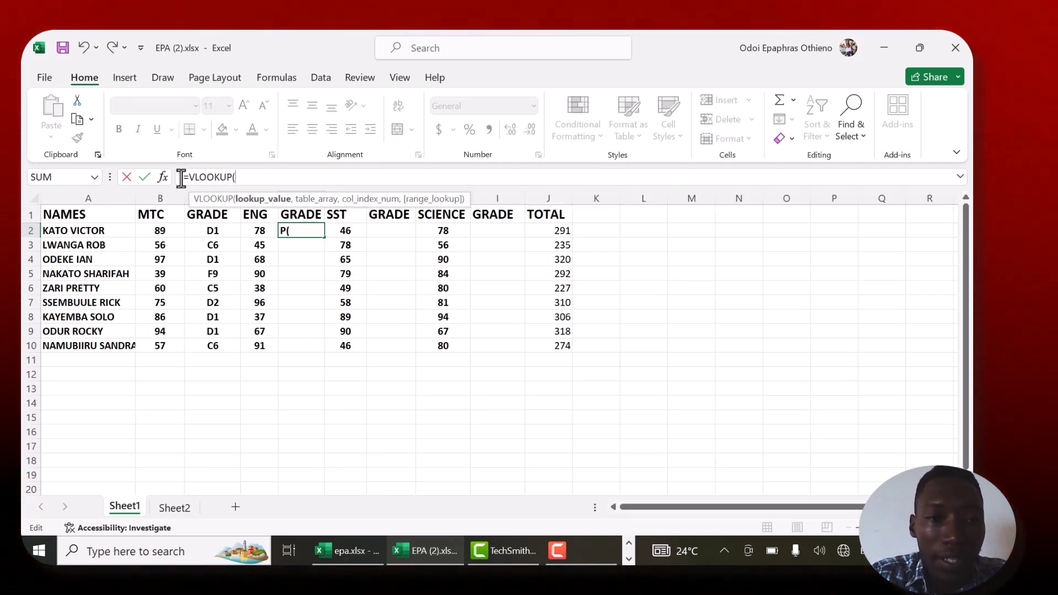
left_click(260, 235)
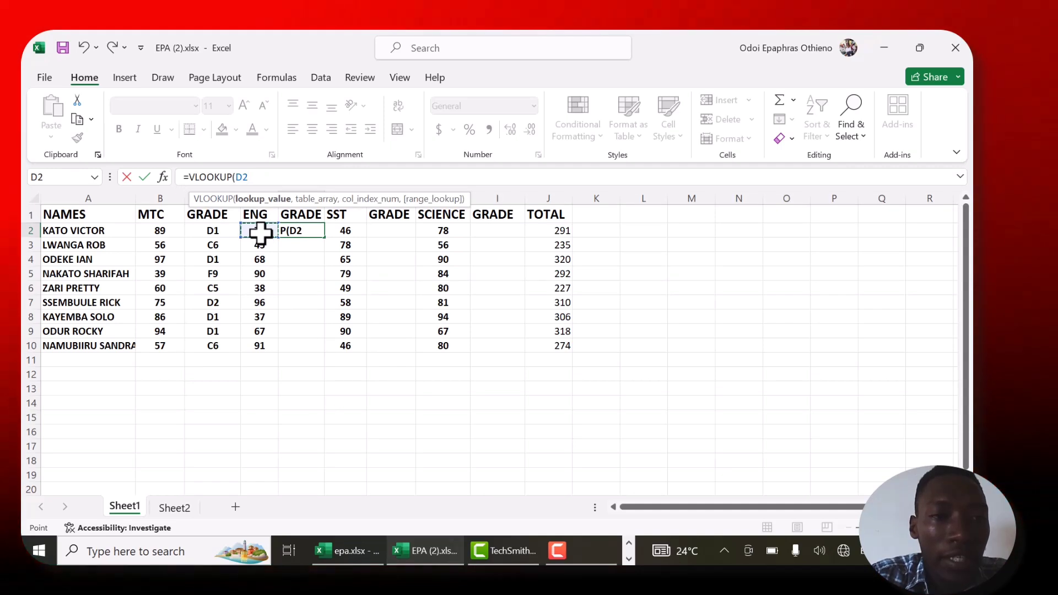
type(",")
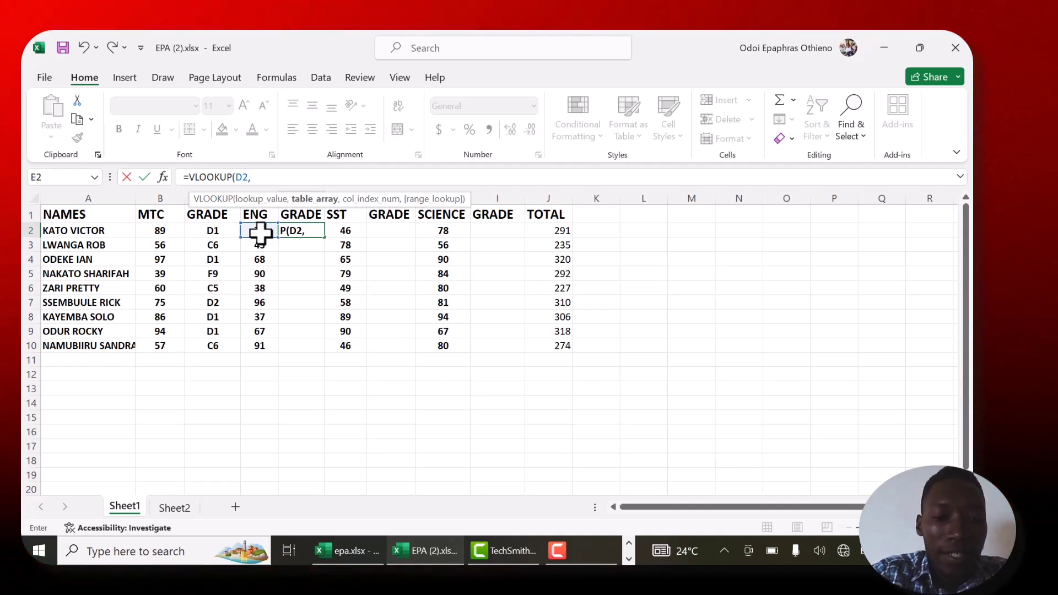
type("EPA,")
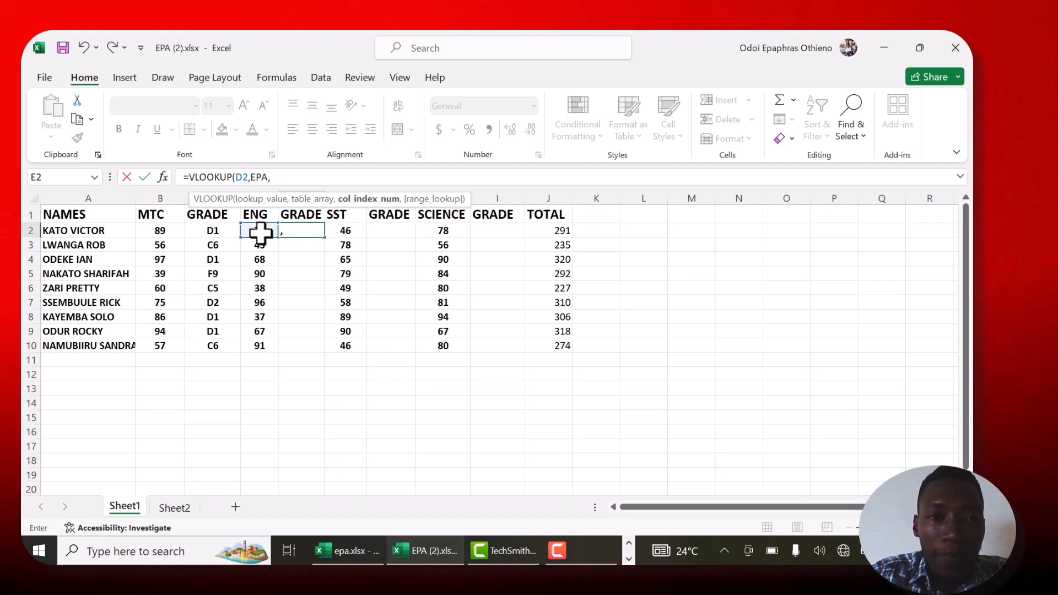
type("2")
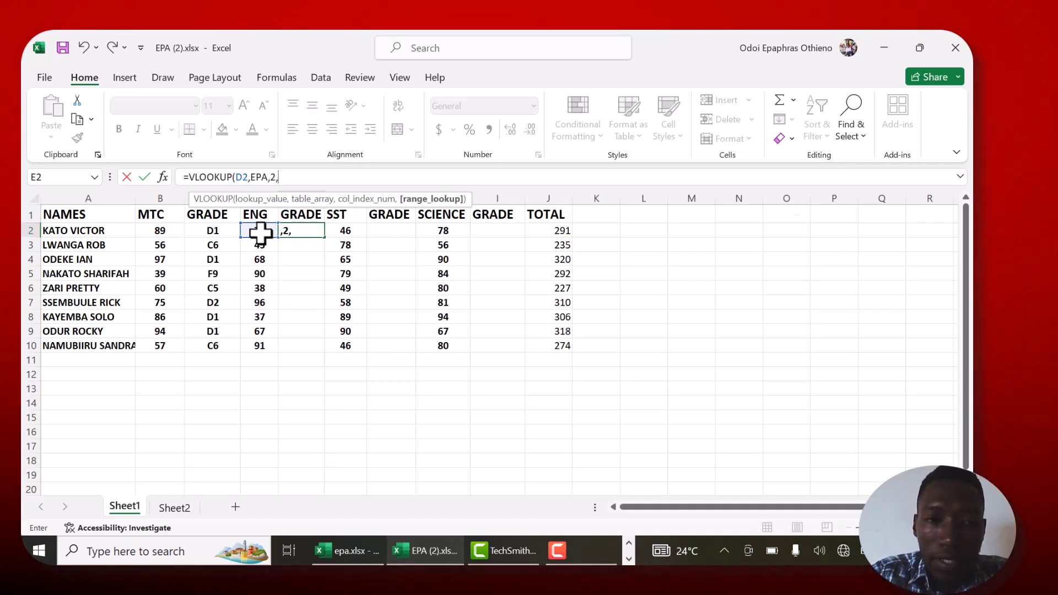
type(",")
type("TR")
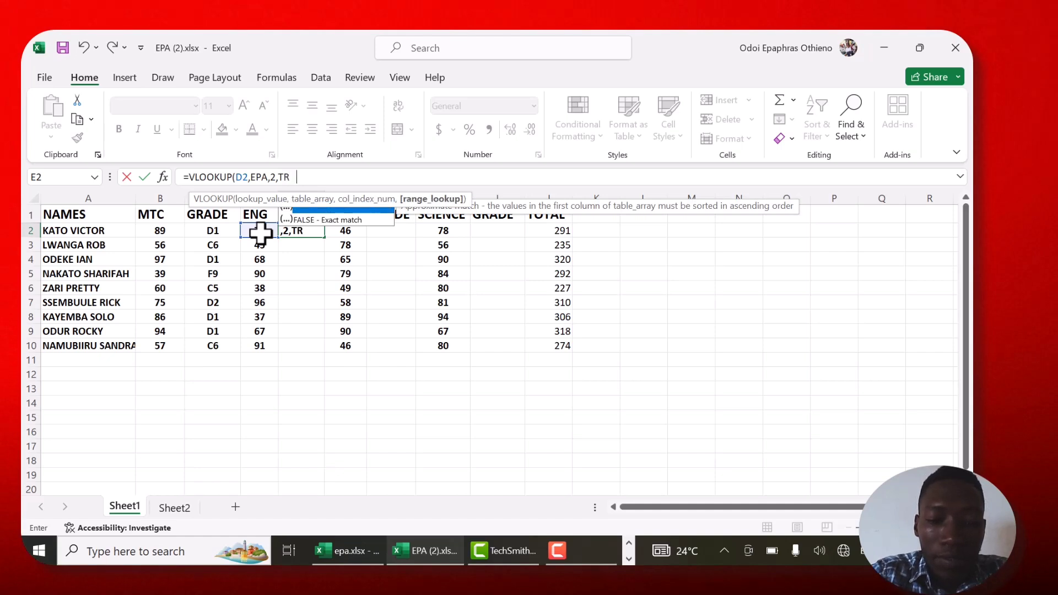
type("UE)")
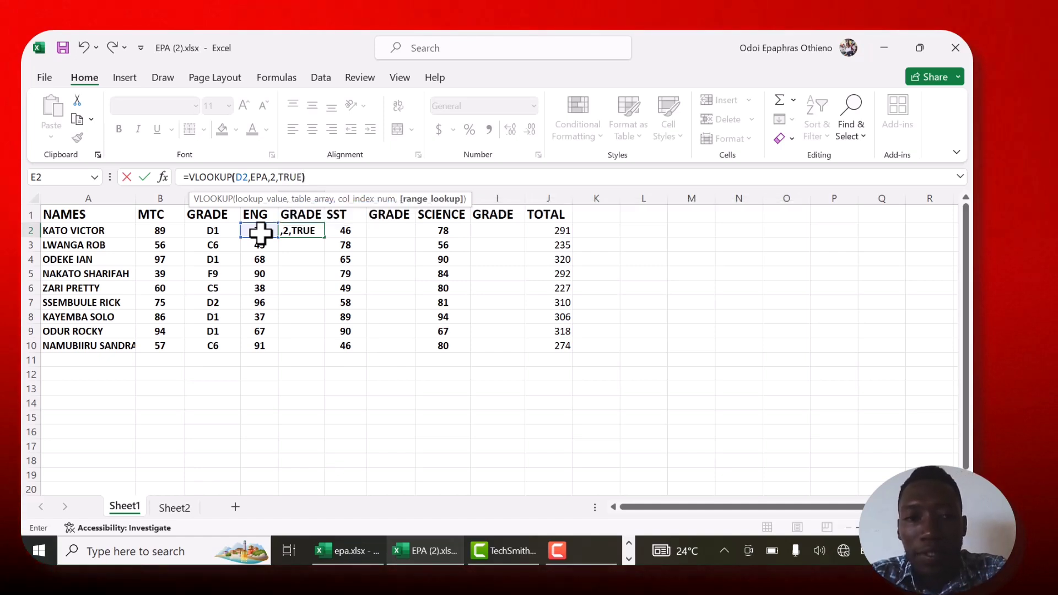
key("Return")
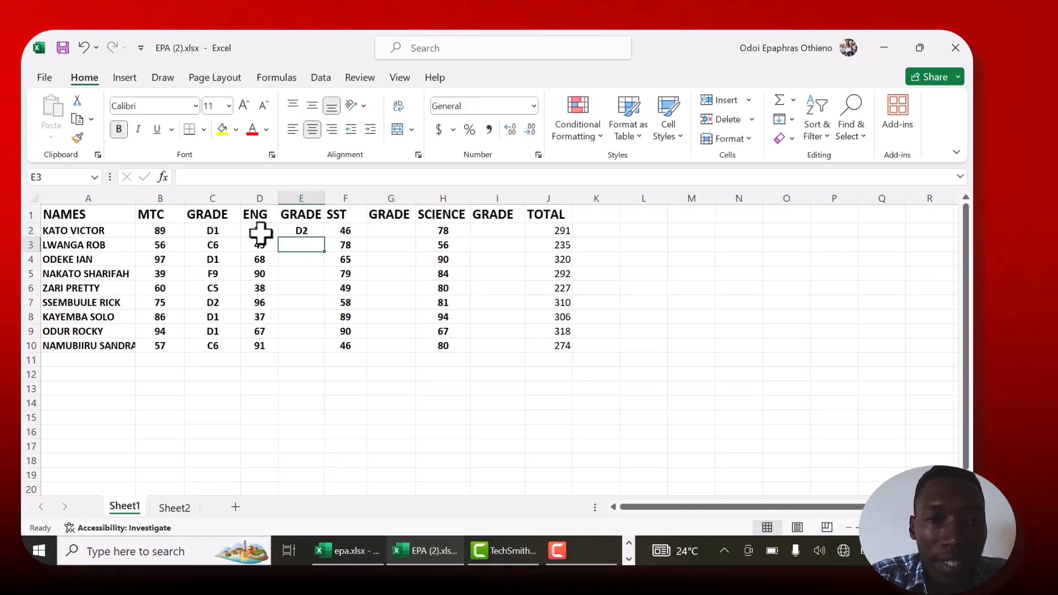
left_click(318, 231)
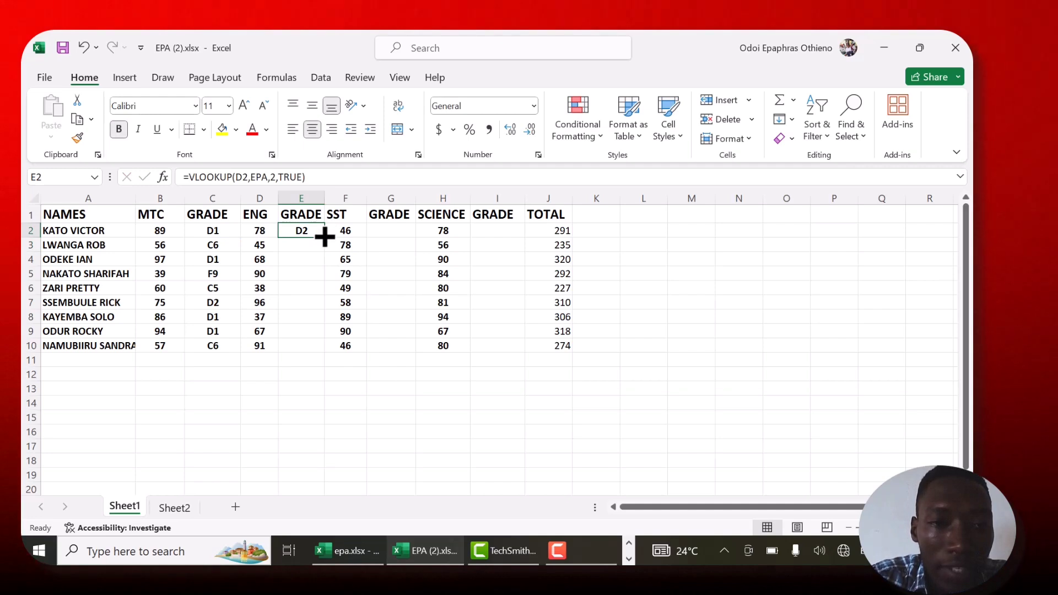
left_click_drag(324, 237, 324, 357)
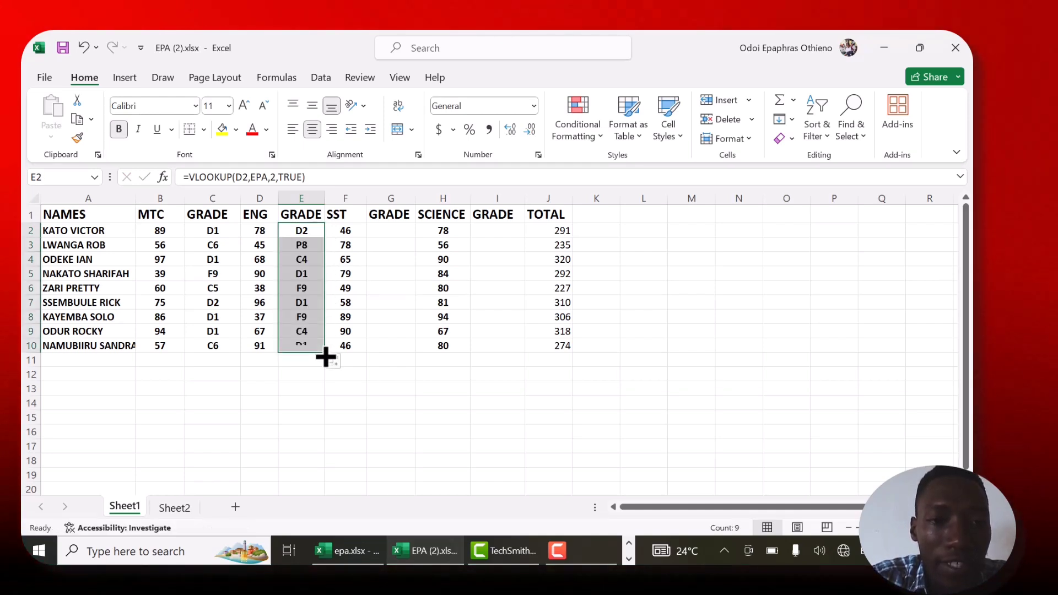
- Enter =VLOOKUP(F2,EPA,2,TRUE) in G2 for the SST grade and fill it down to G10
left_click(383, 228)
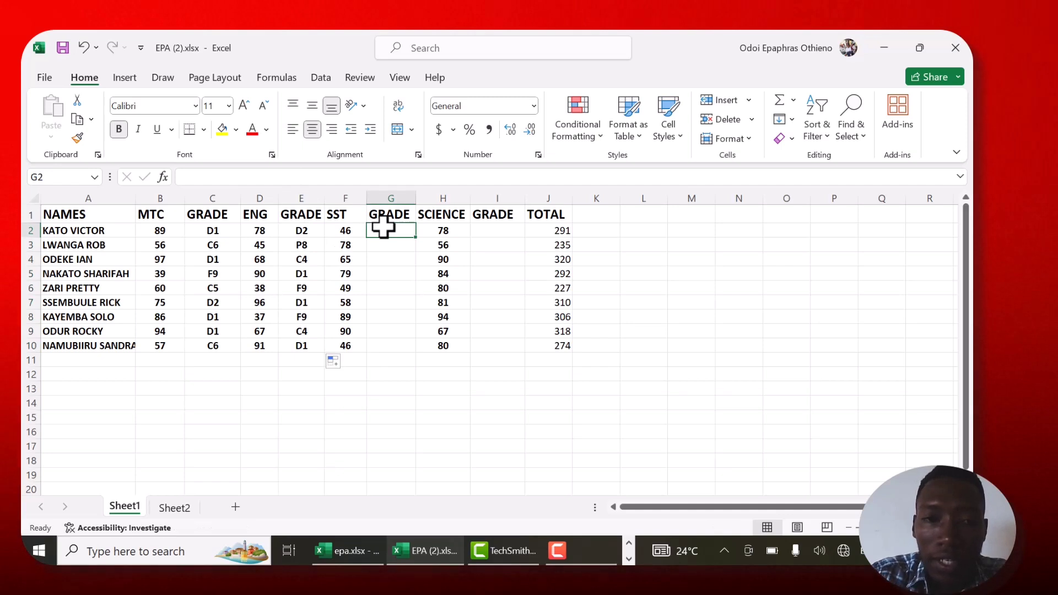
type("=")
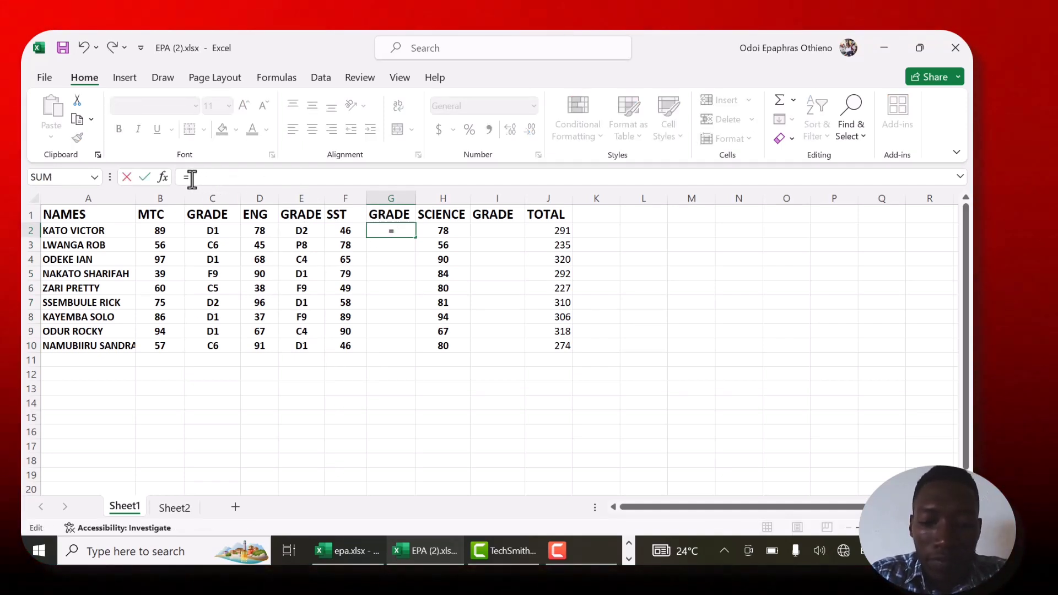
type("VLOOKUP(")
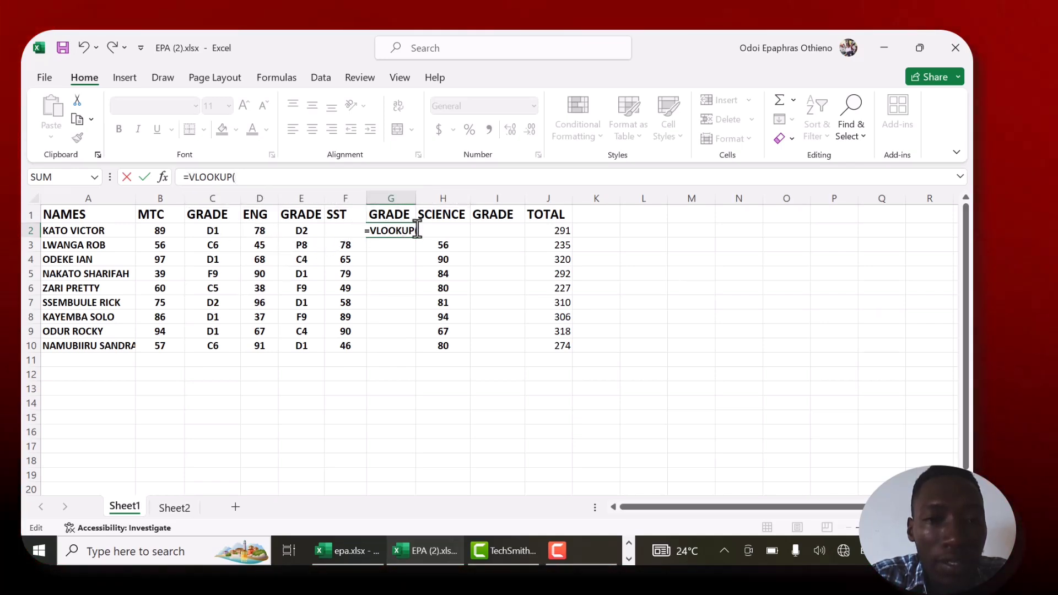
left_click(237, 180)
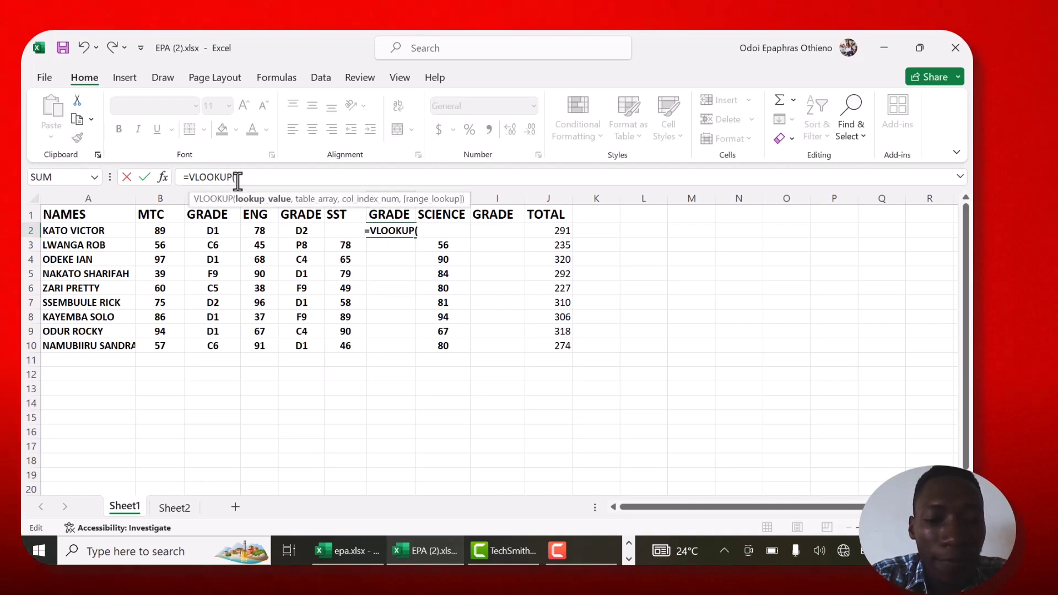
type("F3")
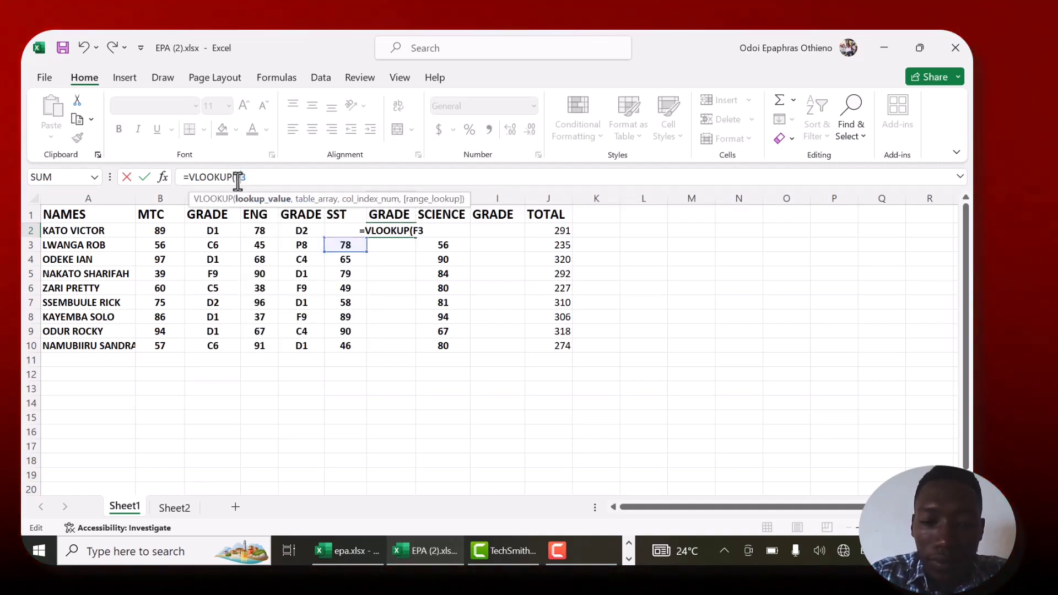
key("BackSpace")
type("2")
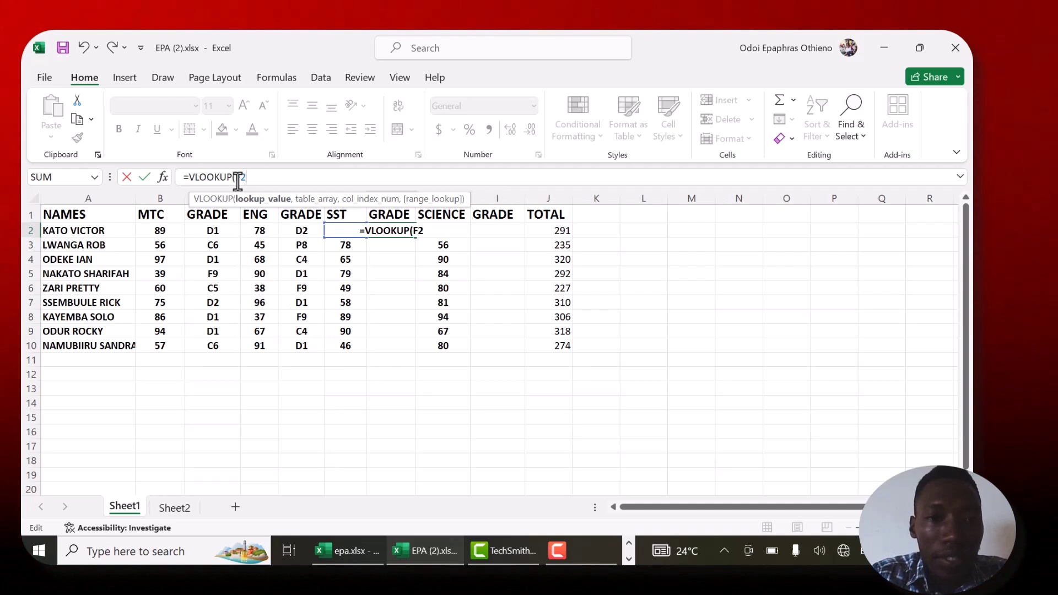
type(",")
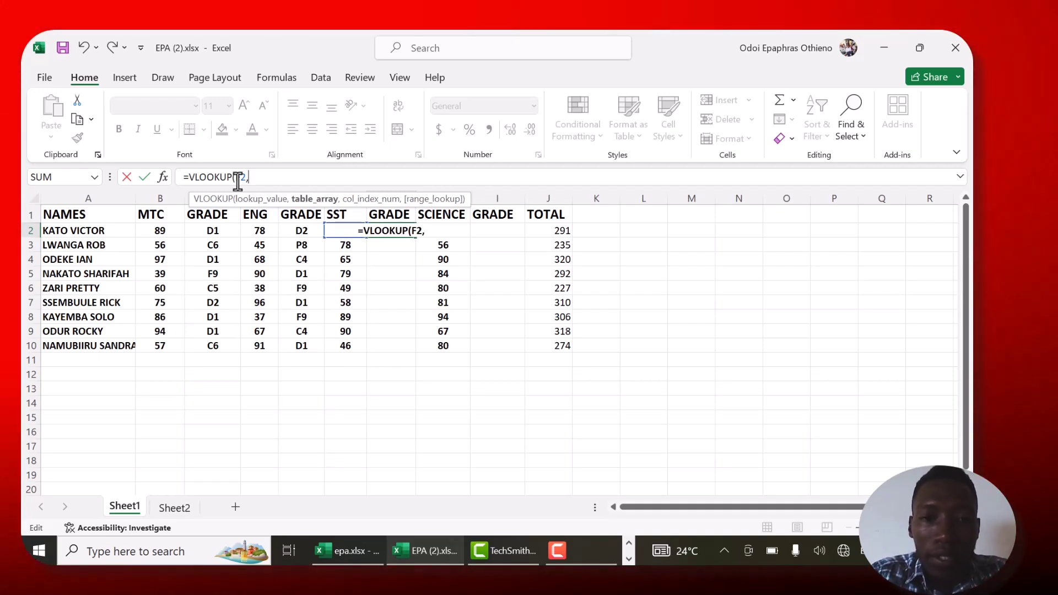
type("EPA")
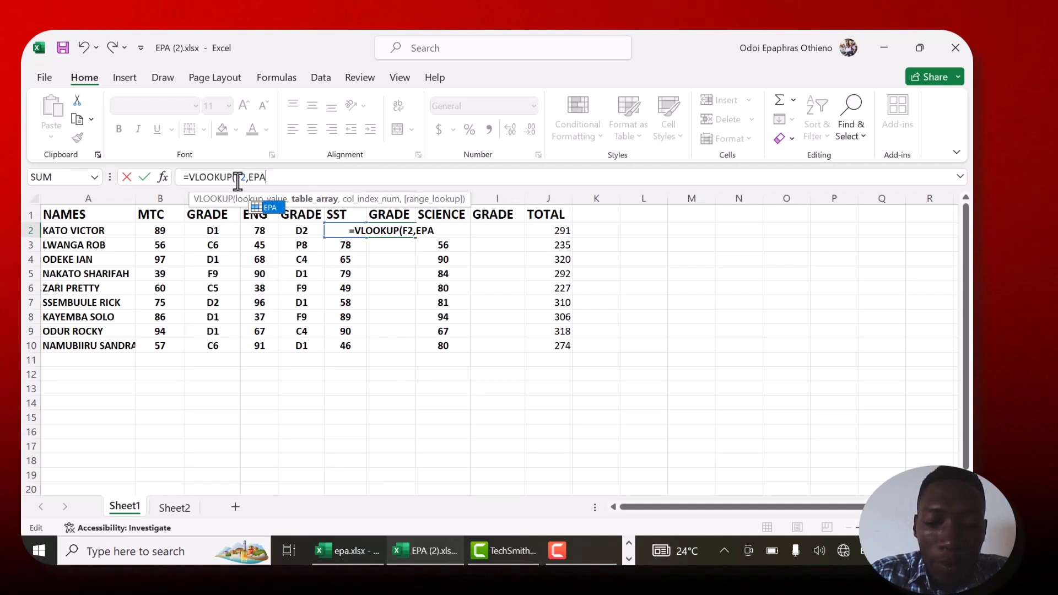
type(",2,")
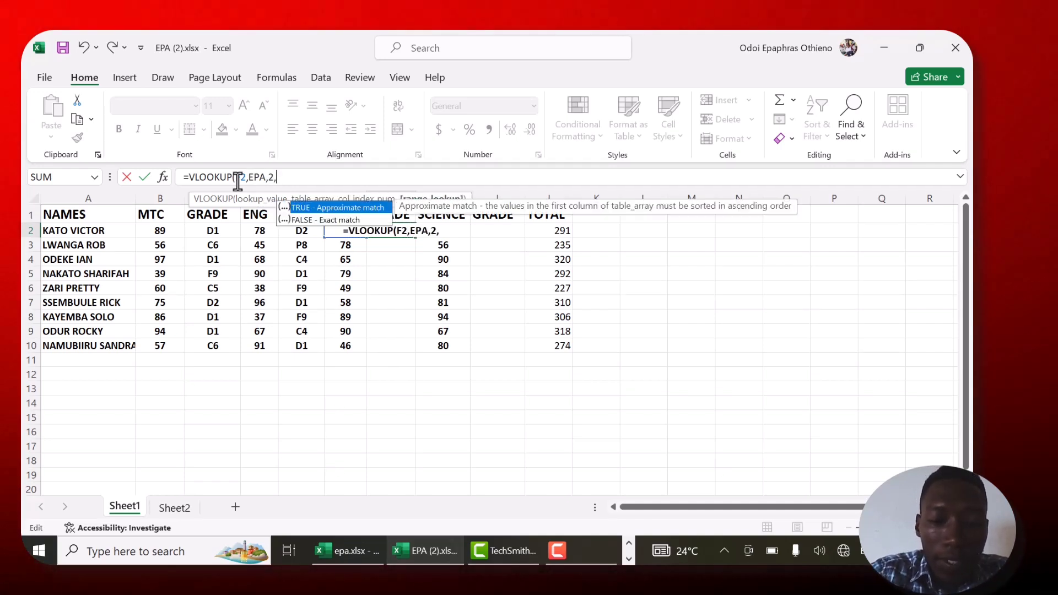
type("TRUE)")
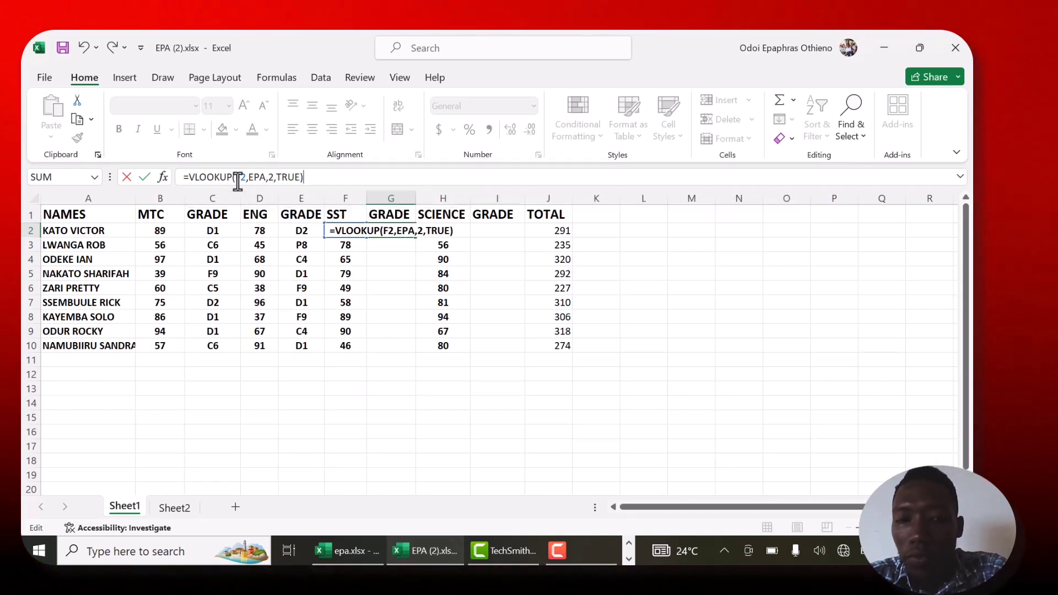
key("Return")
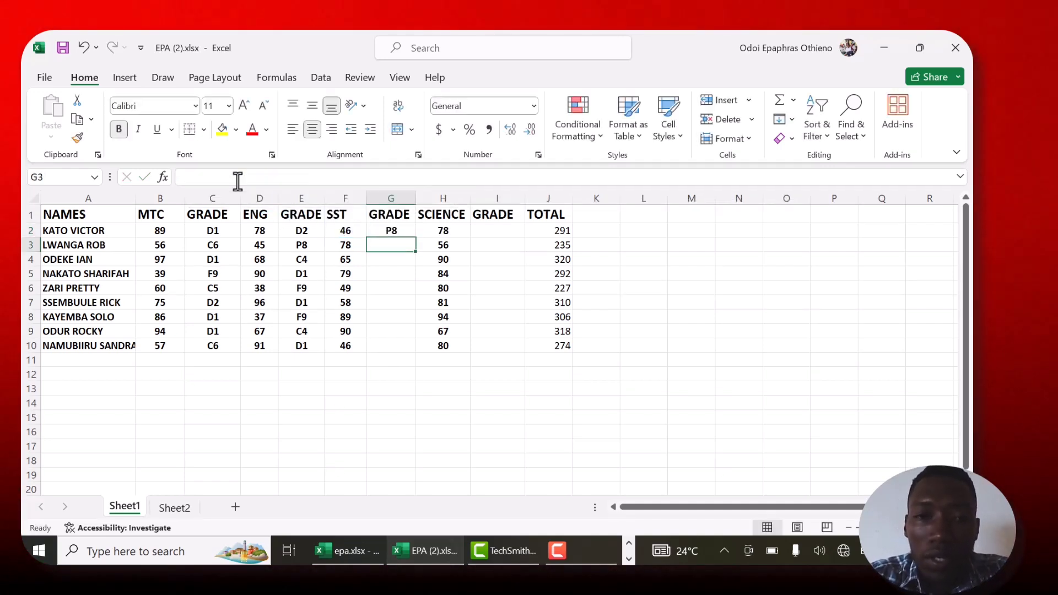
left_click(398, 231)
left_click_drag(415, 237, 416, 347)
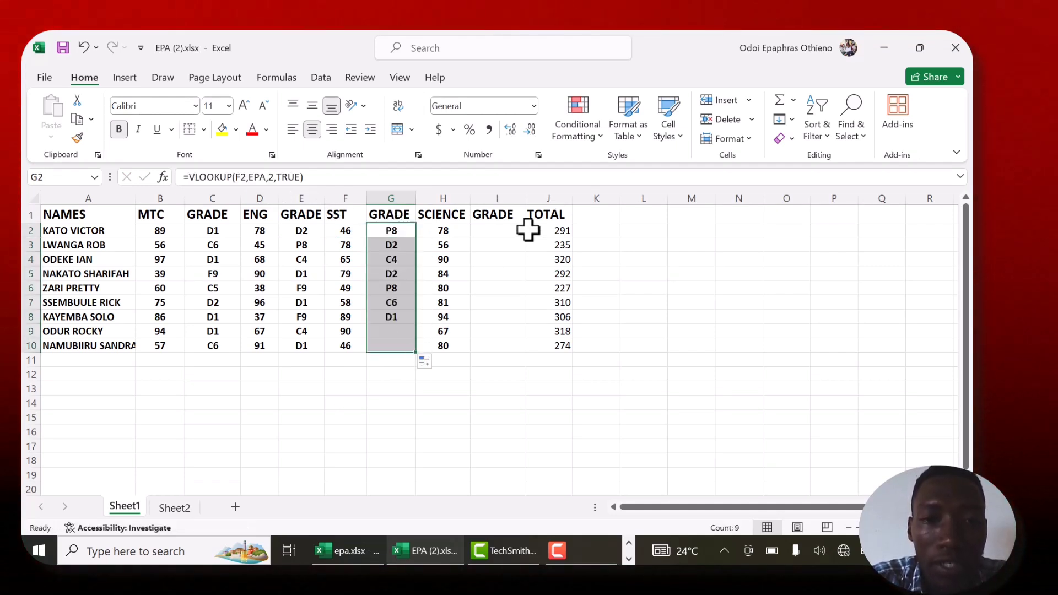
- Enter =VLOOKUP(H2,EPA,2,TRUE) in I2 for the SCIENCE grade
left_click(492, 233)
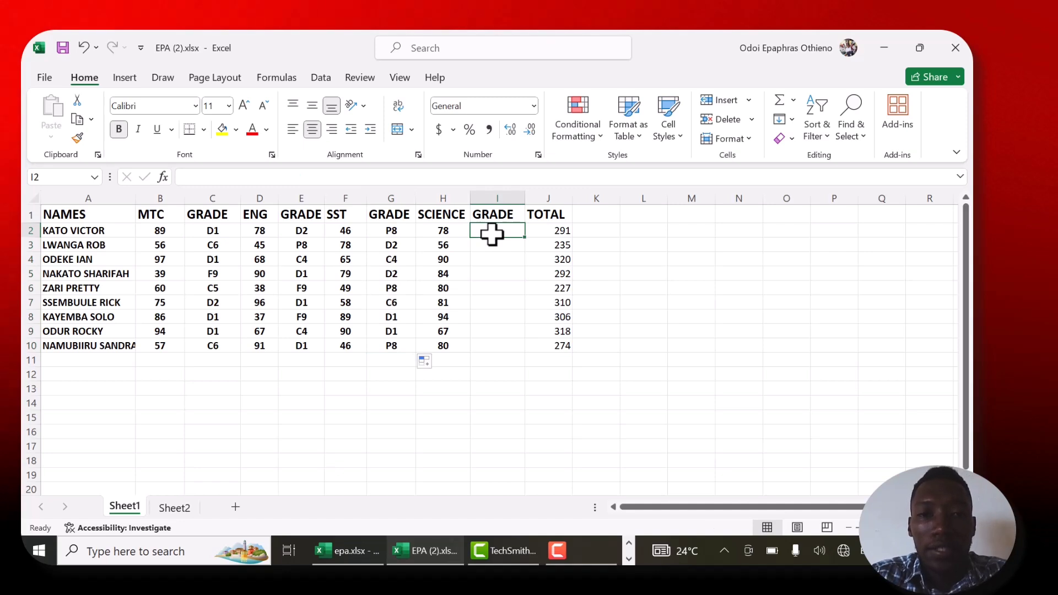
type("=")
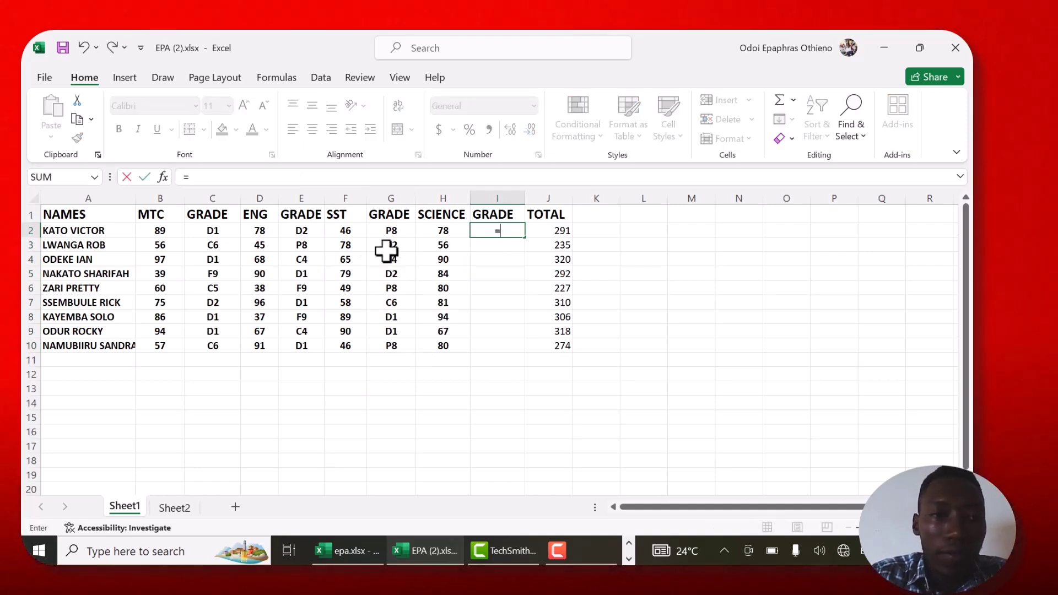
left_click(189, 176)
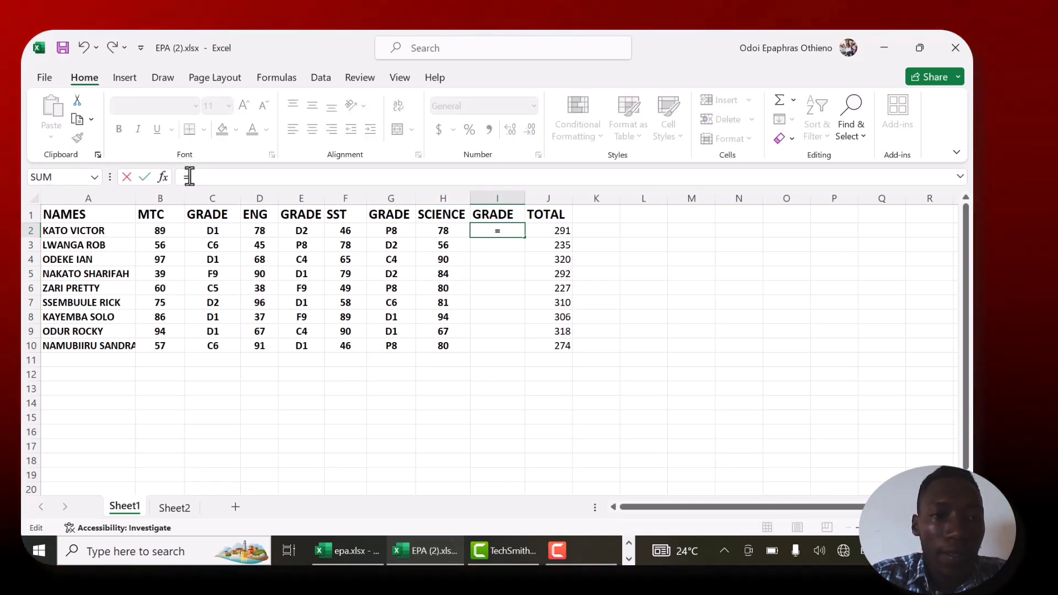
type("VLOOKU")
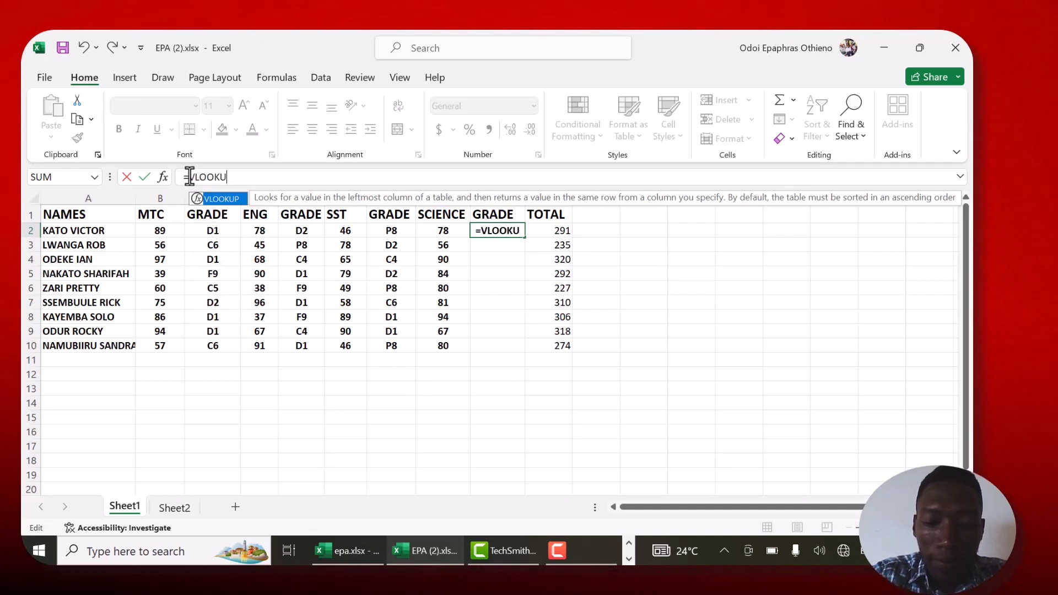
type("P(")
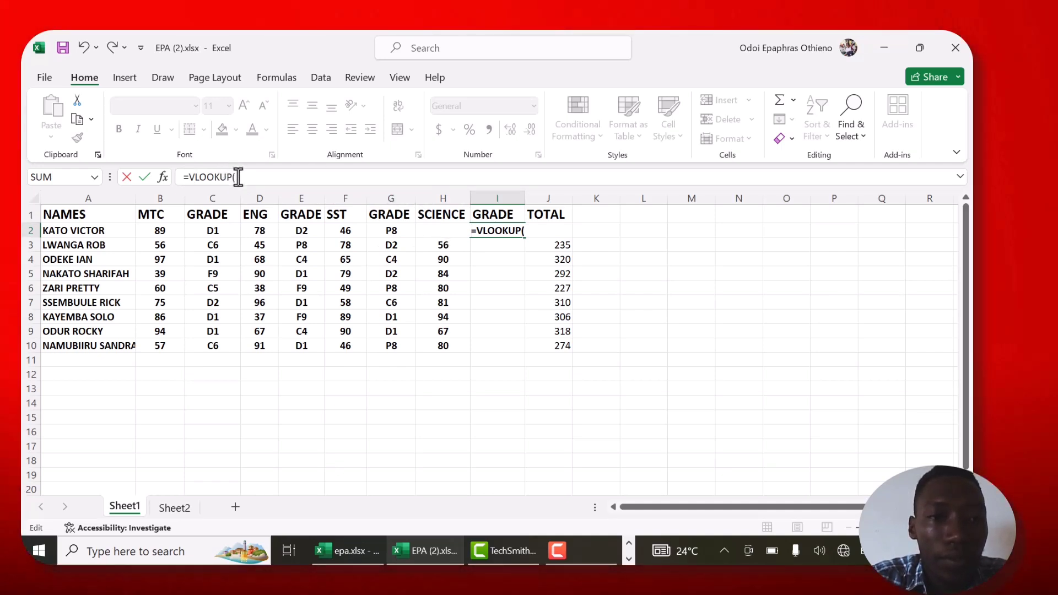
left_click(238, 177)
type("H")
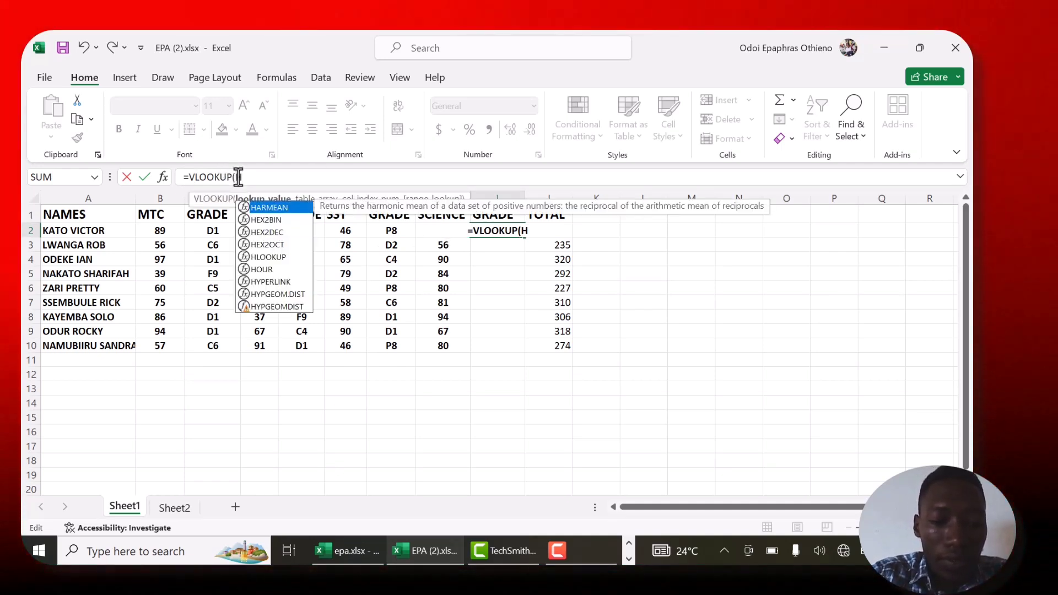
type("2")
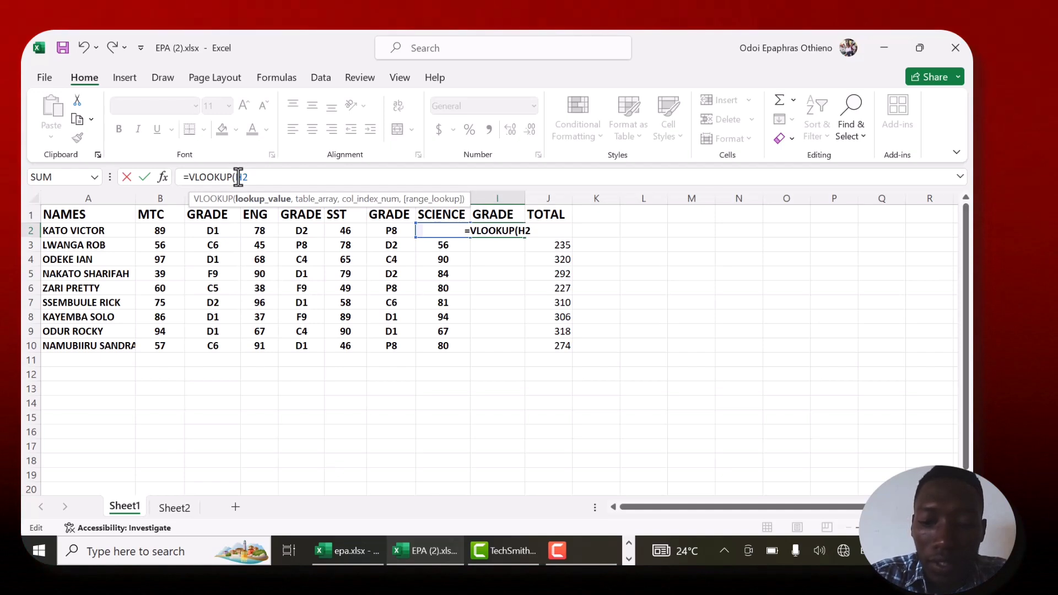
type(",")
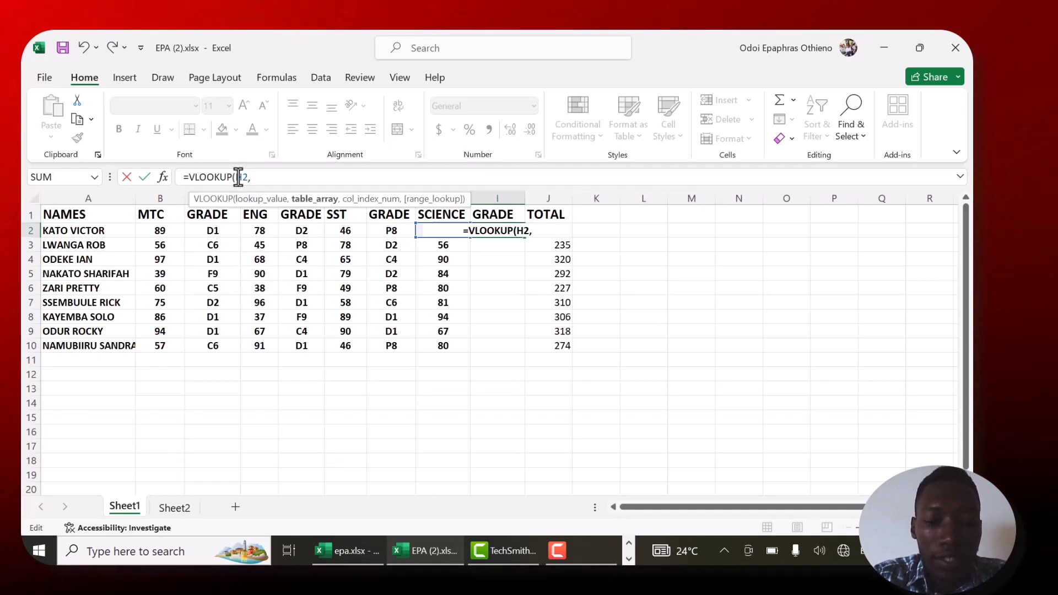
type("EPA")
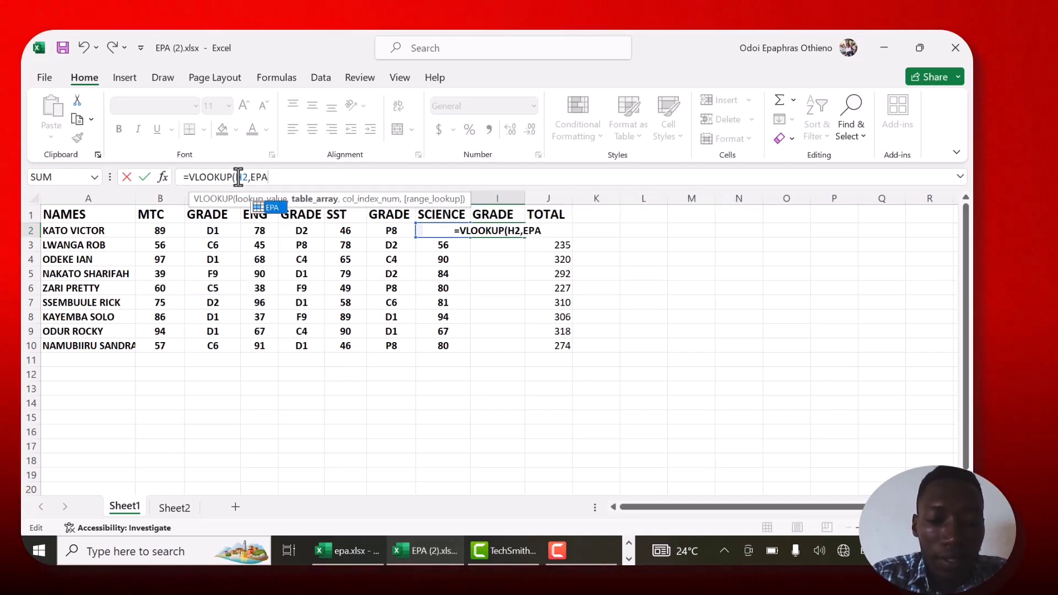
type(",2")
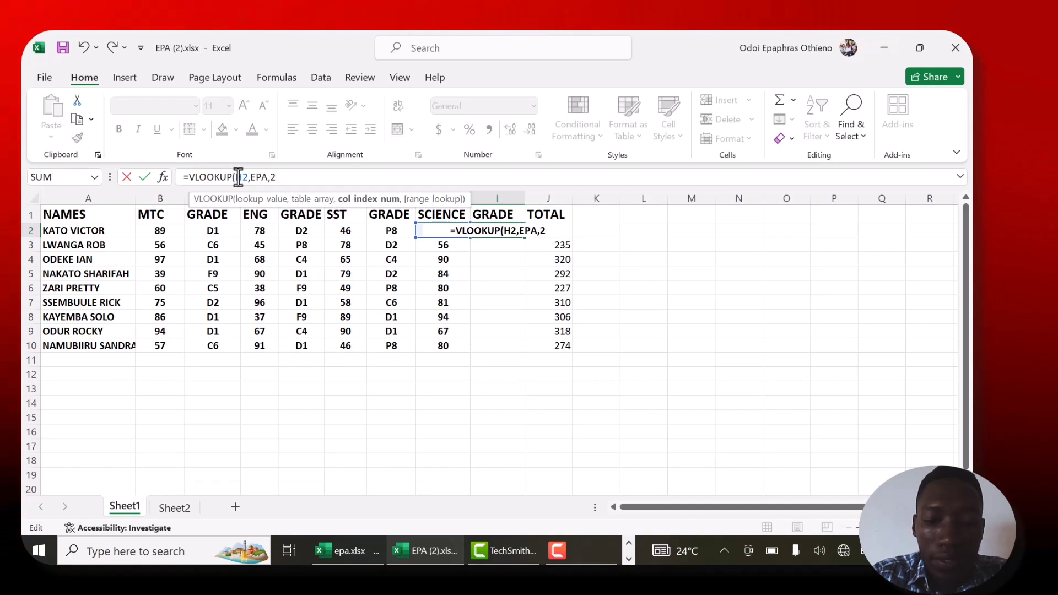
type(",TRU")
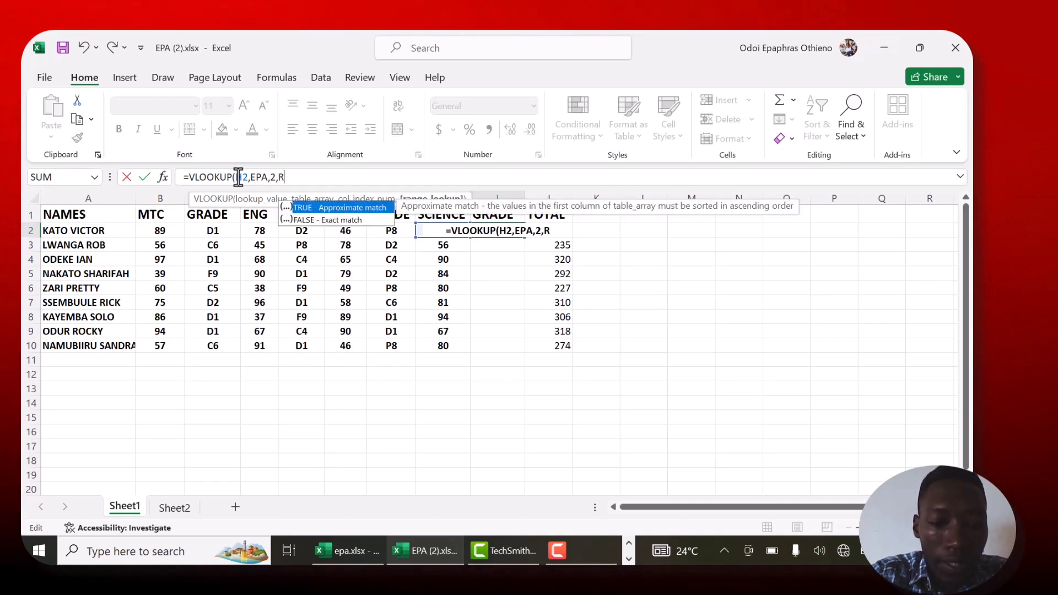
type("E)")
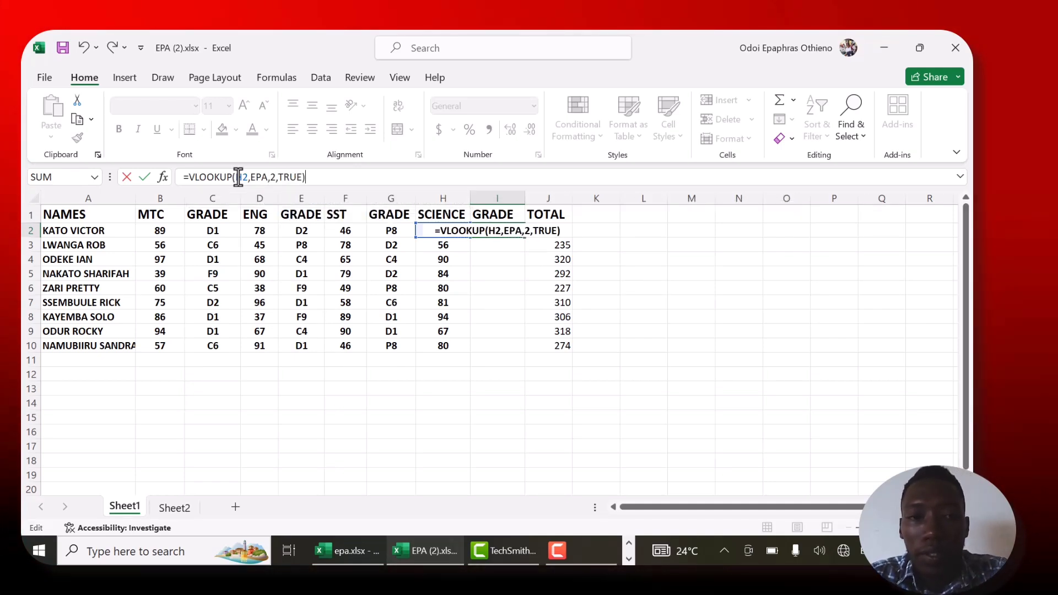
key("Return")
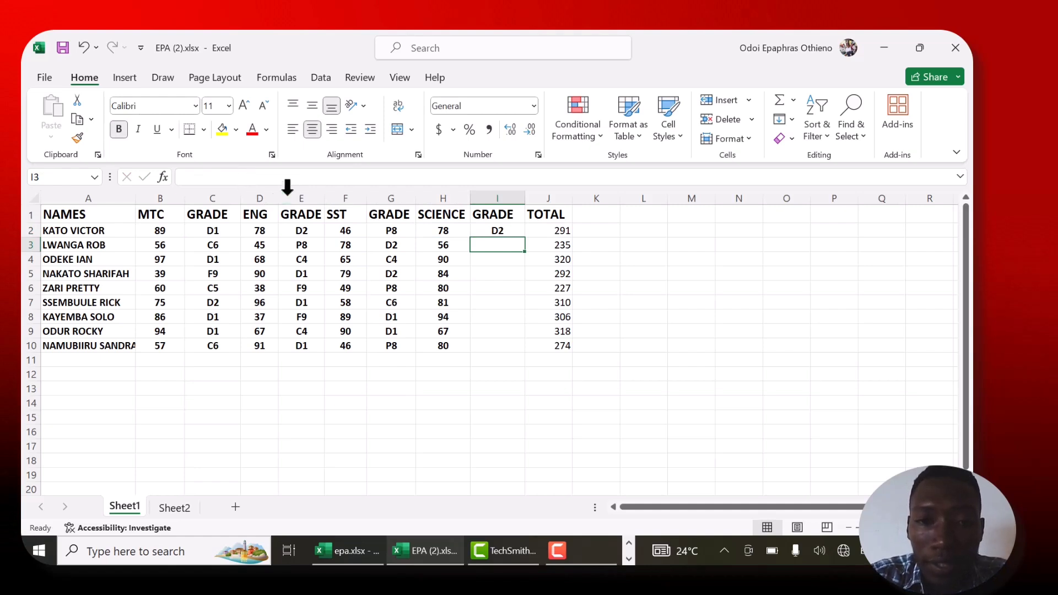
- Fill the SCIENCE grade formula from I2 down to I10
left_click(503, 228)
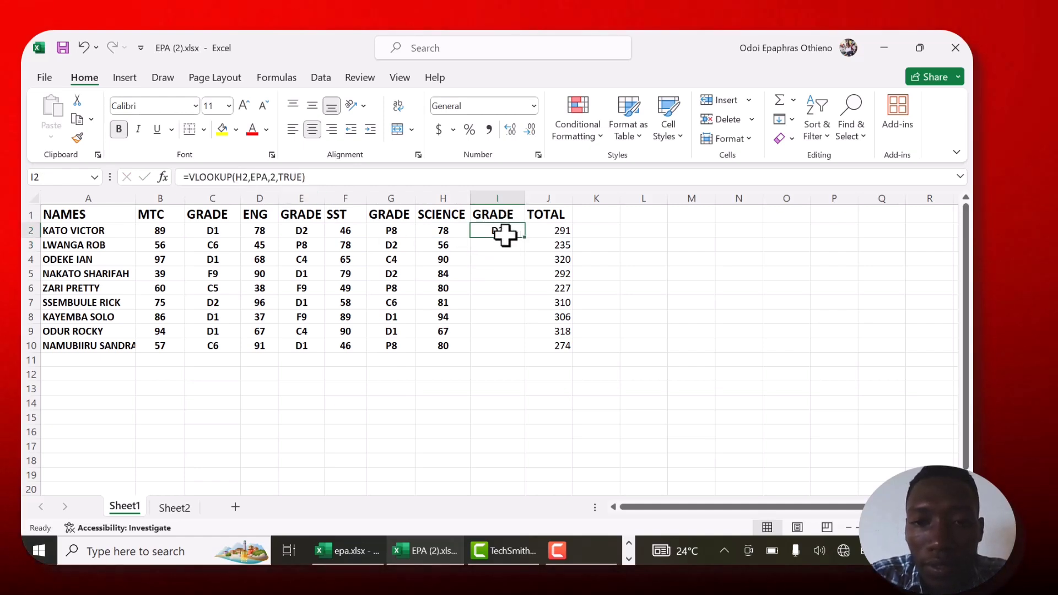
left_click_drag(503, 228, 529, 242)
left_click(512, 240)
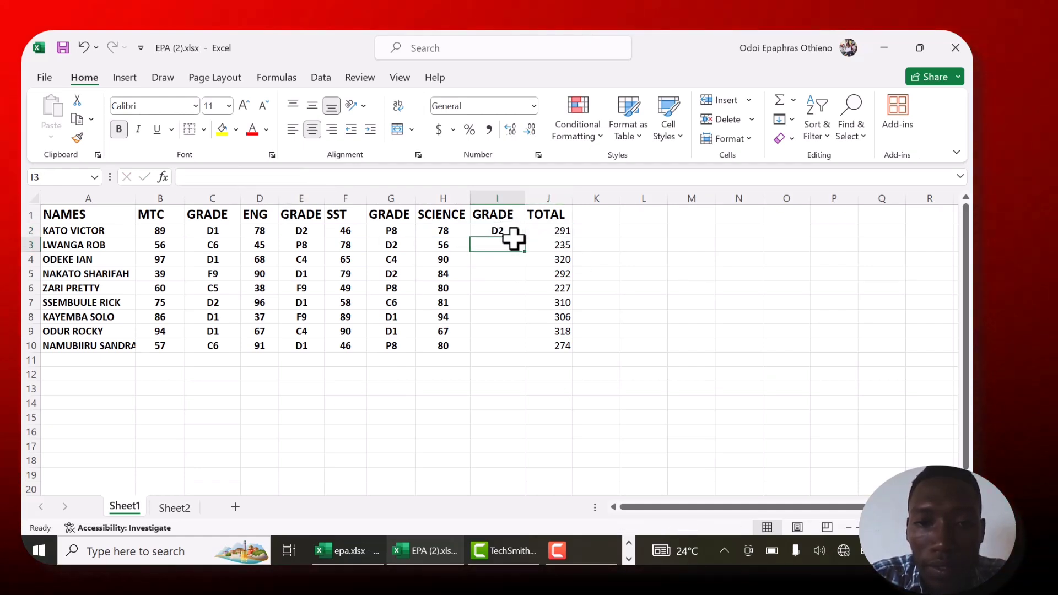
left_click(511, 227)
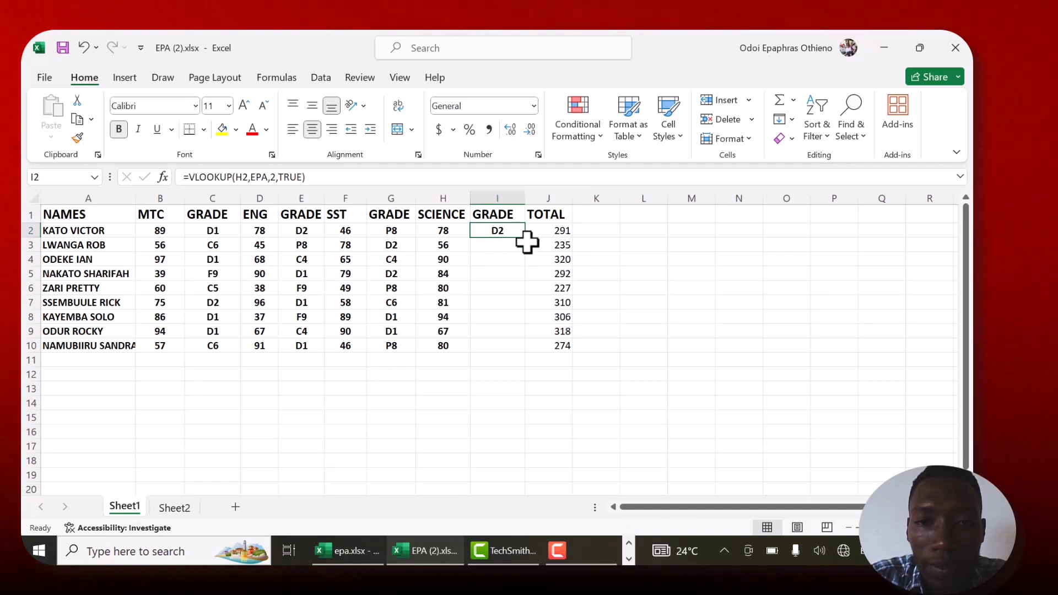
left_click_drag(526, 238, 529, 353)
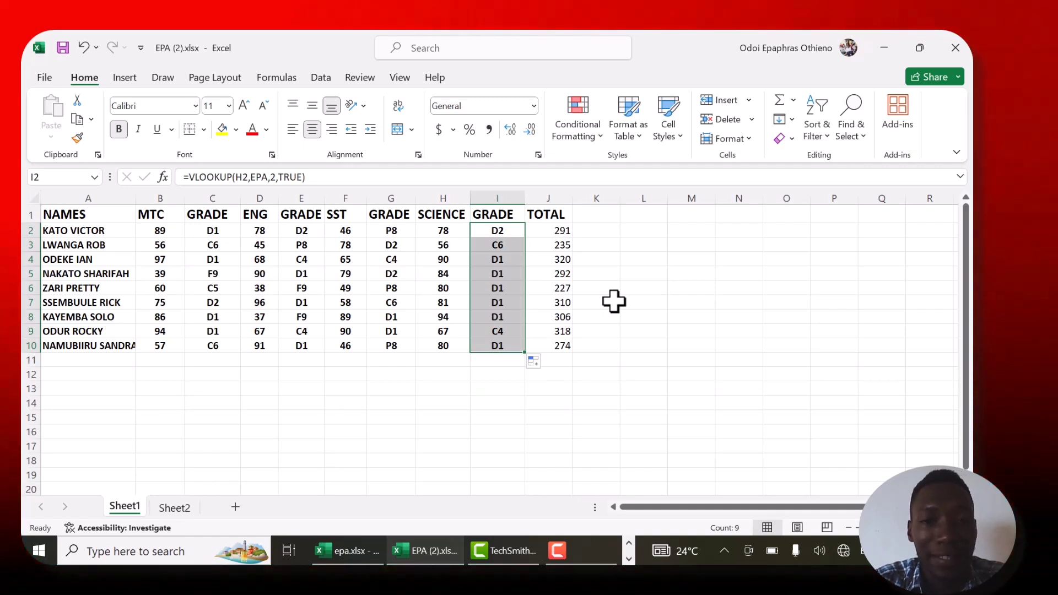
- Add the heading POSITION in K1 and widen column K to fit it
left_click(592, 215)
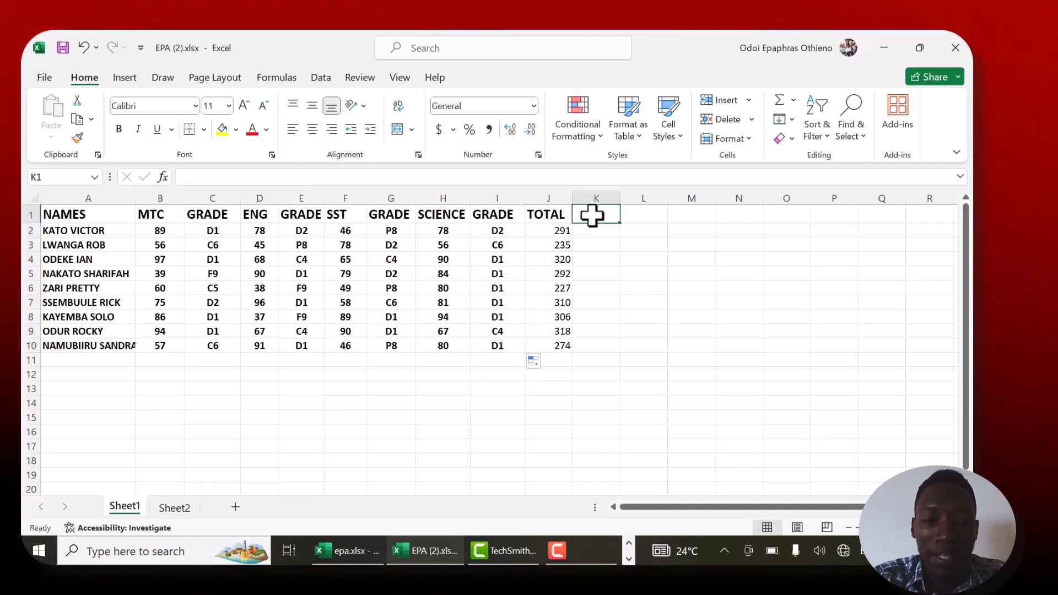
type("POSITION")
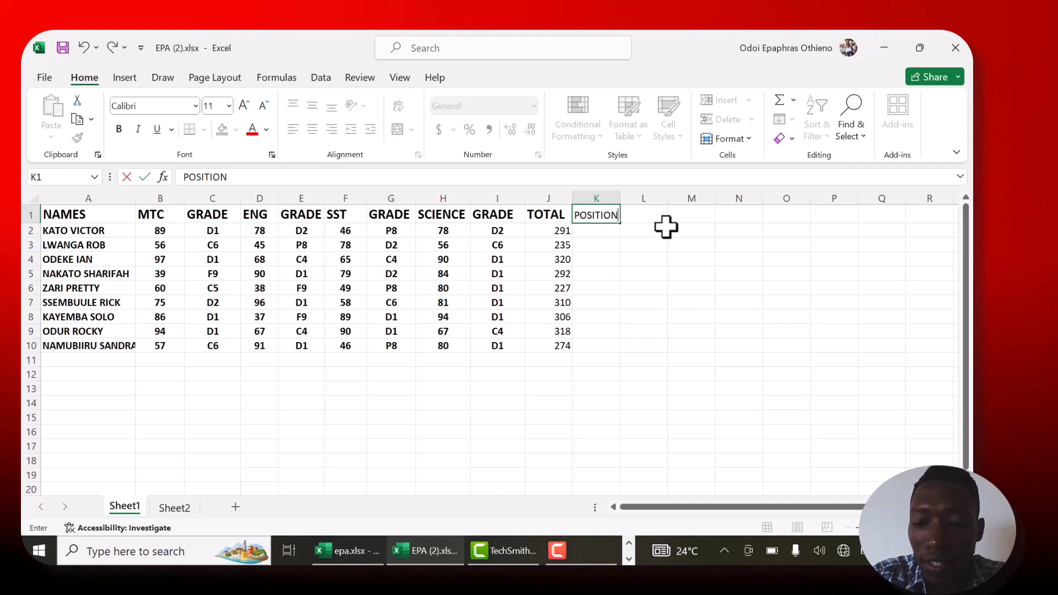
key("ctrl+Return")
left_click(613, 194)
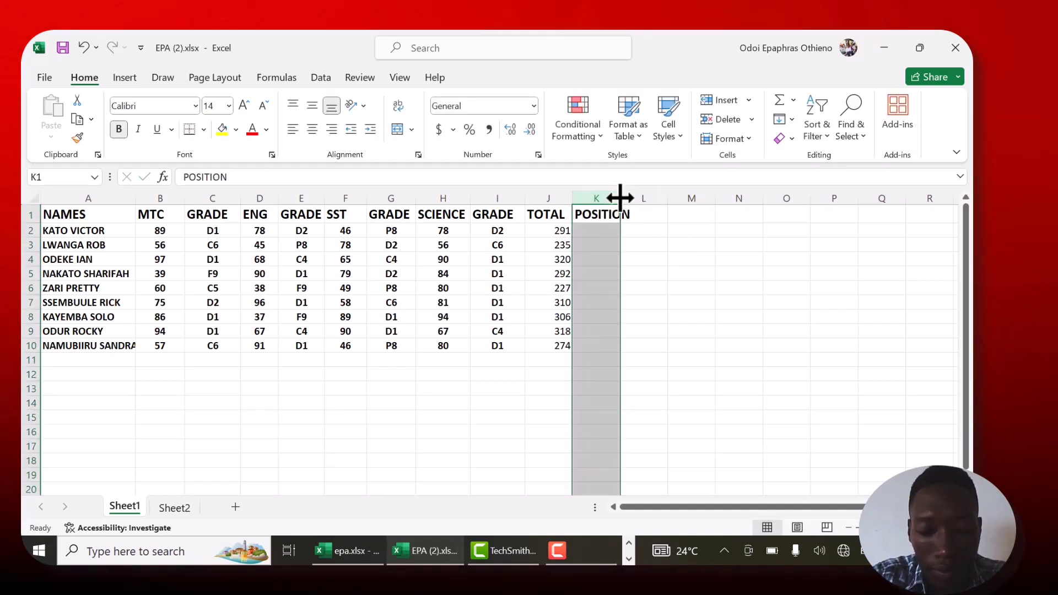
left_click_drag(620, 198, 657, 199)
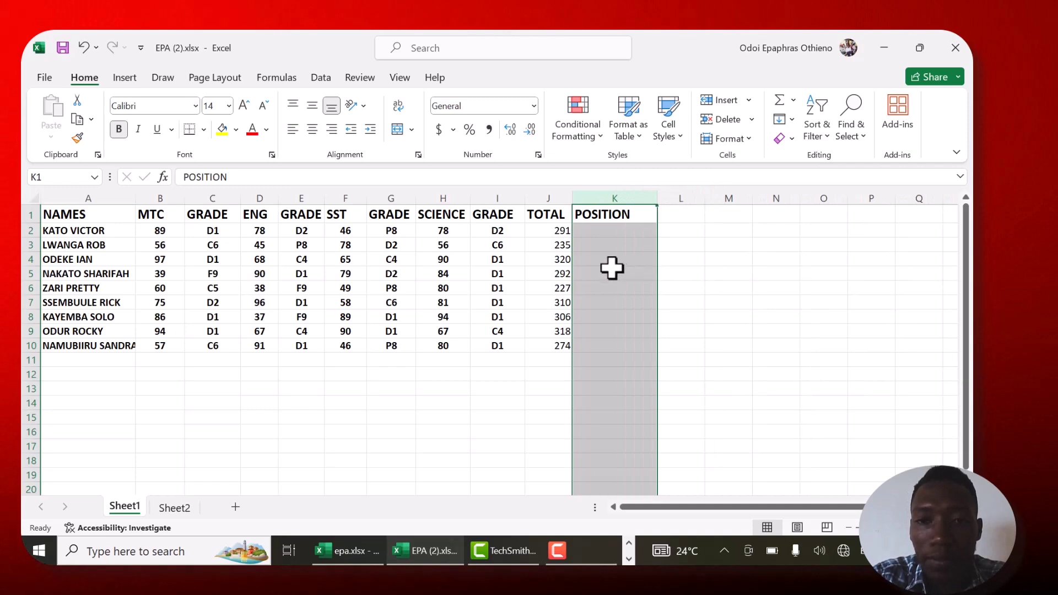
- Enter =RANK(J2,J2:J10,0) in K2 to rank the first pupil's total in descending order
left_click(586, 226)
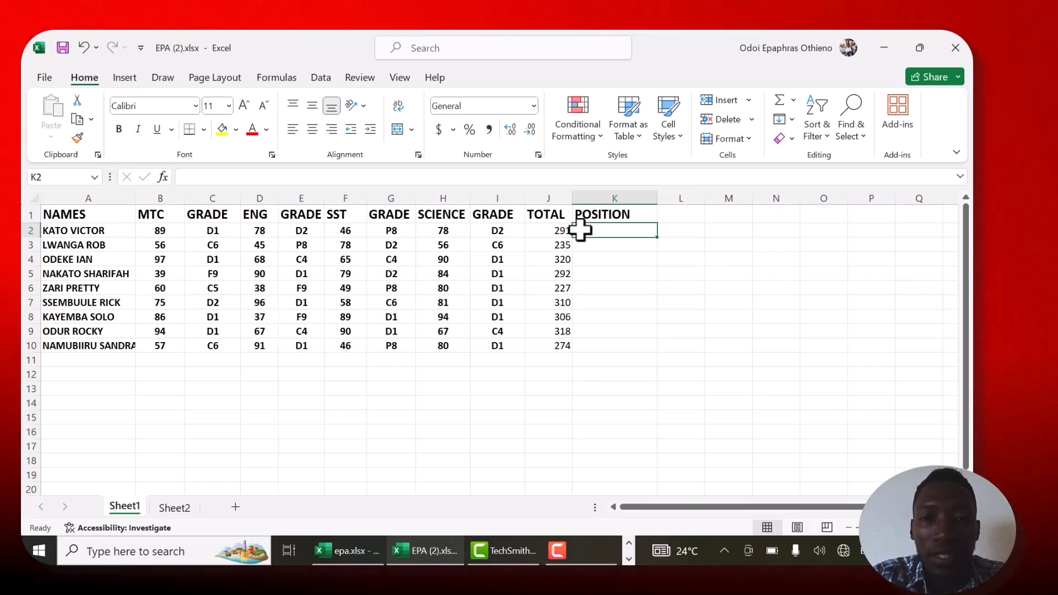
left_click(182, 177)
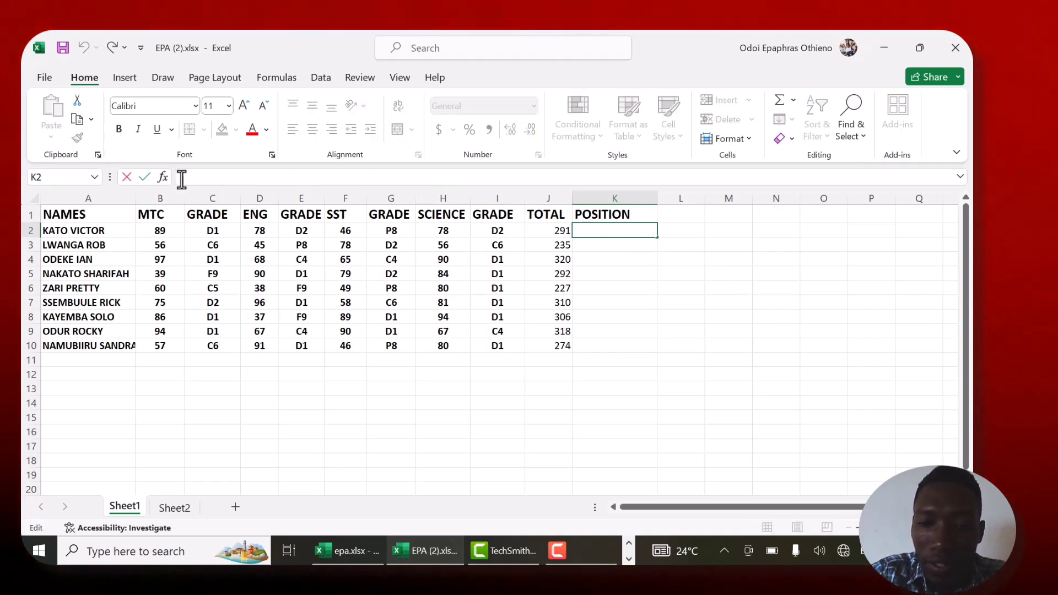
type("=RANK")
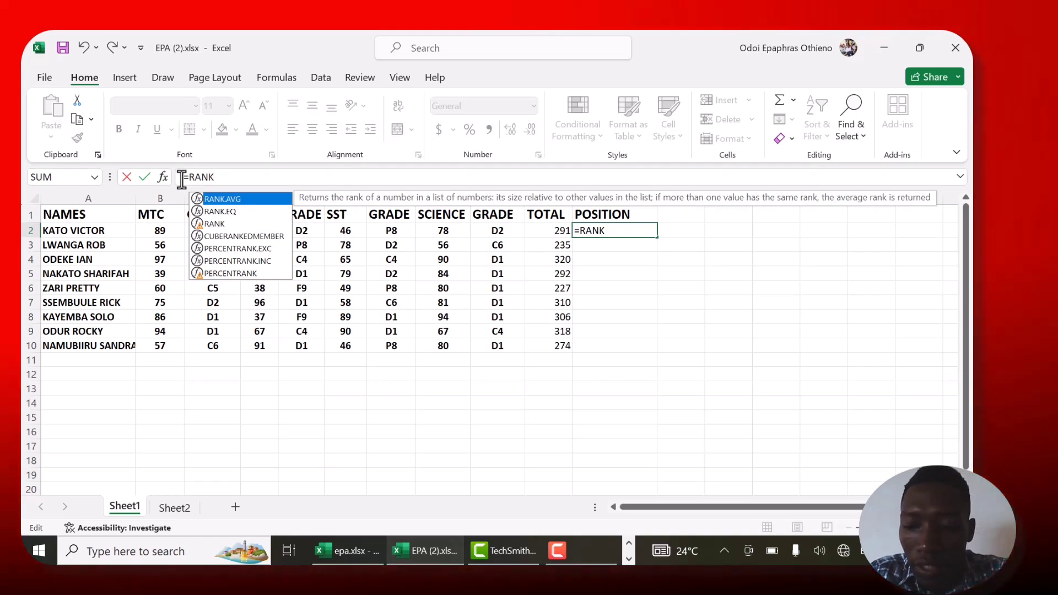
type("(")
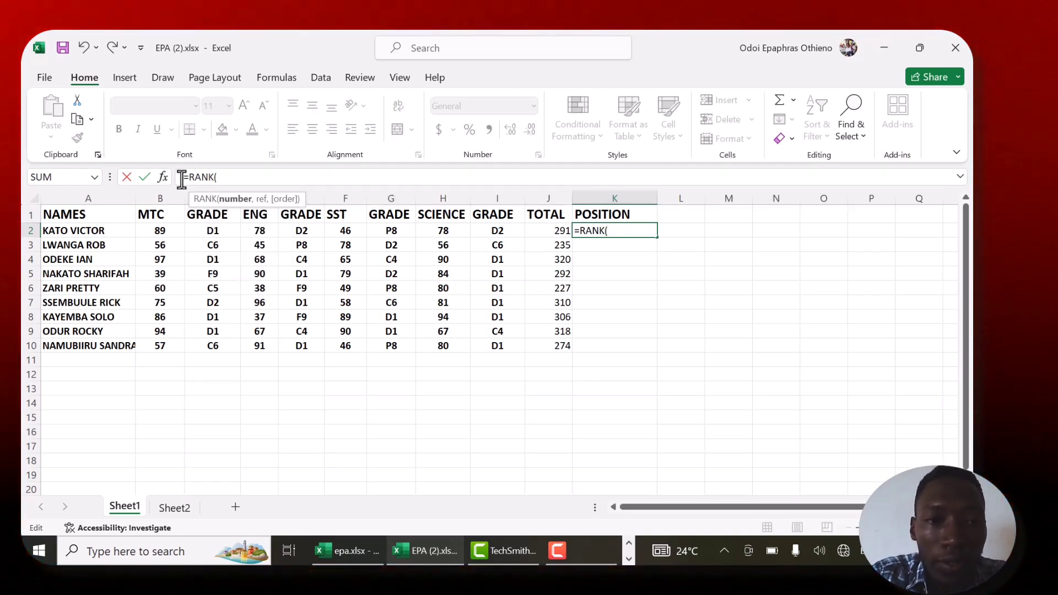
left_click(536, 229)
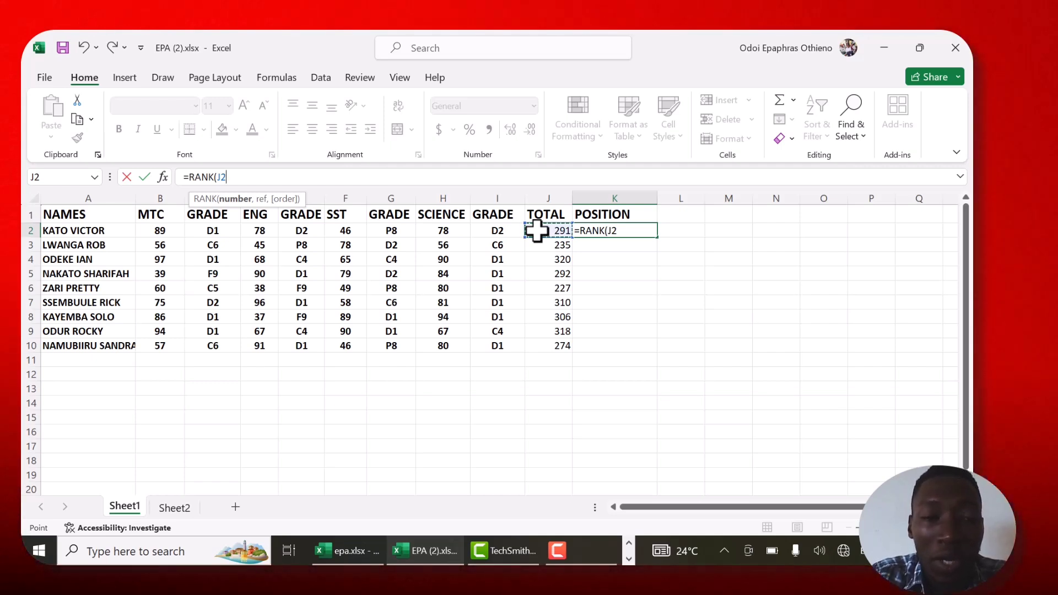
type(",")
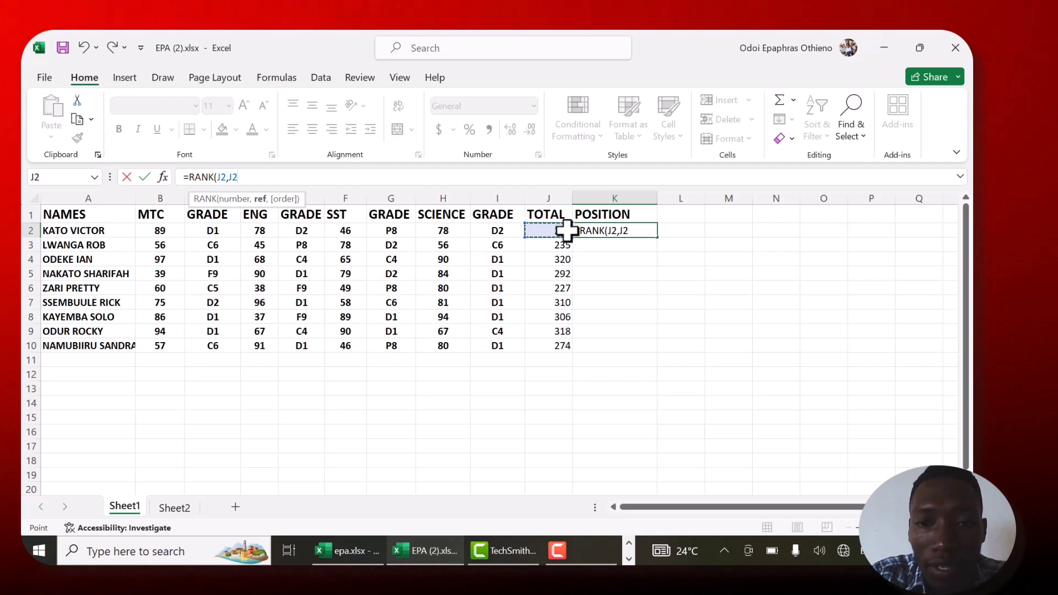
left_click_drag(563, 227, 568, 344)
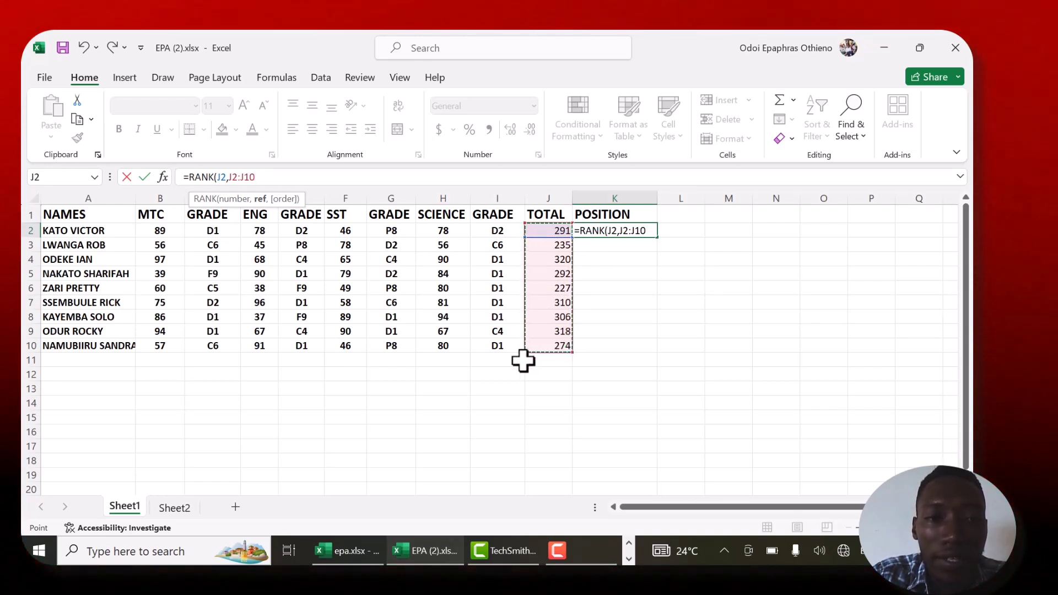
type(",")
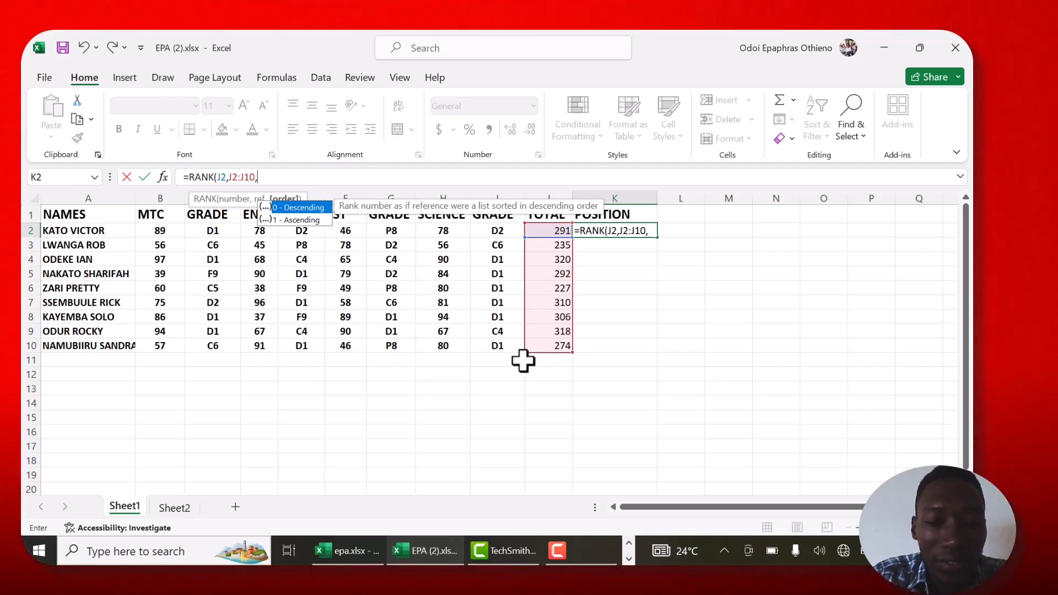
type("0")
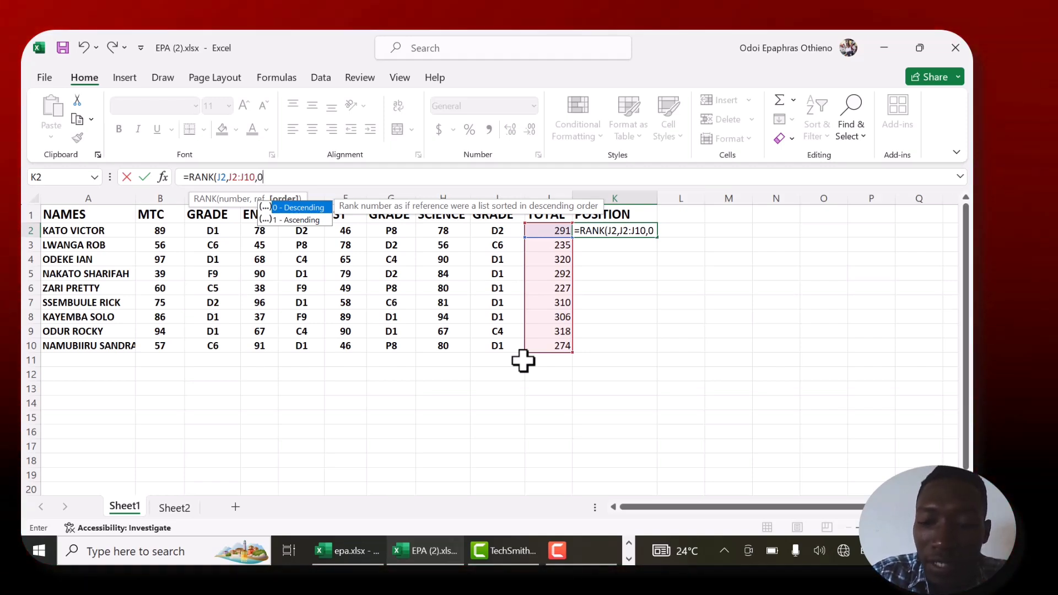
type(")")
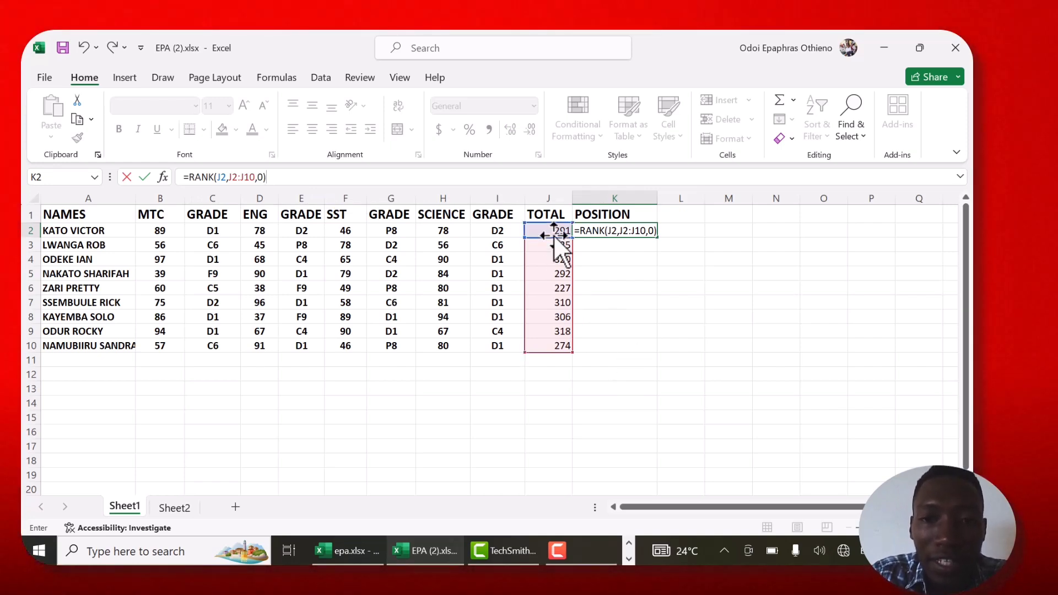
key("Return")
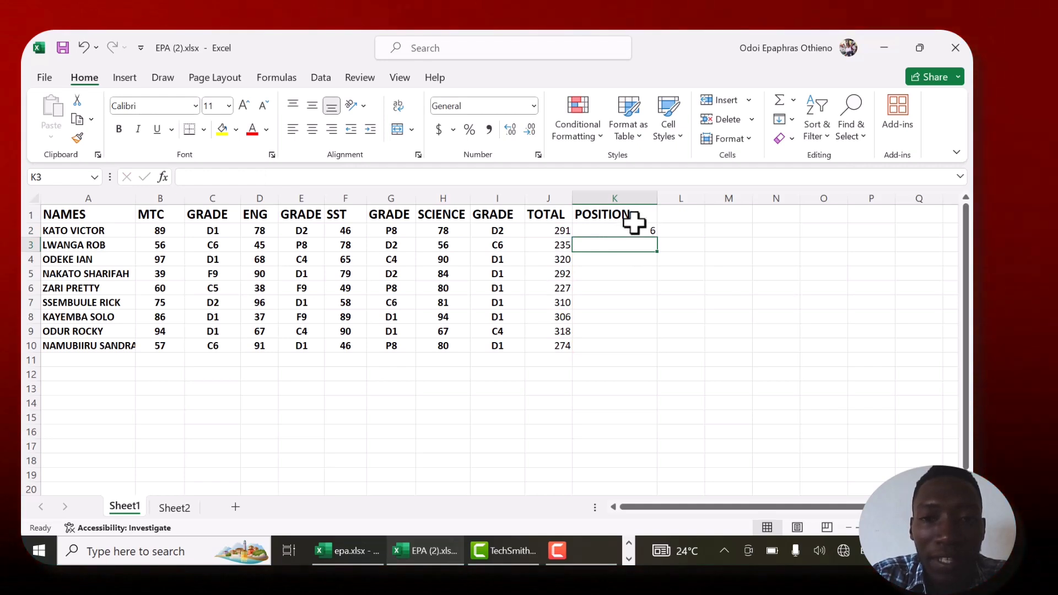
- Make the ranking range in K2 absolute so the formula reads =RANK(J2,$J$2:$J$10,0)
left_click(633, 228)
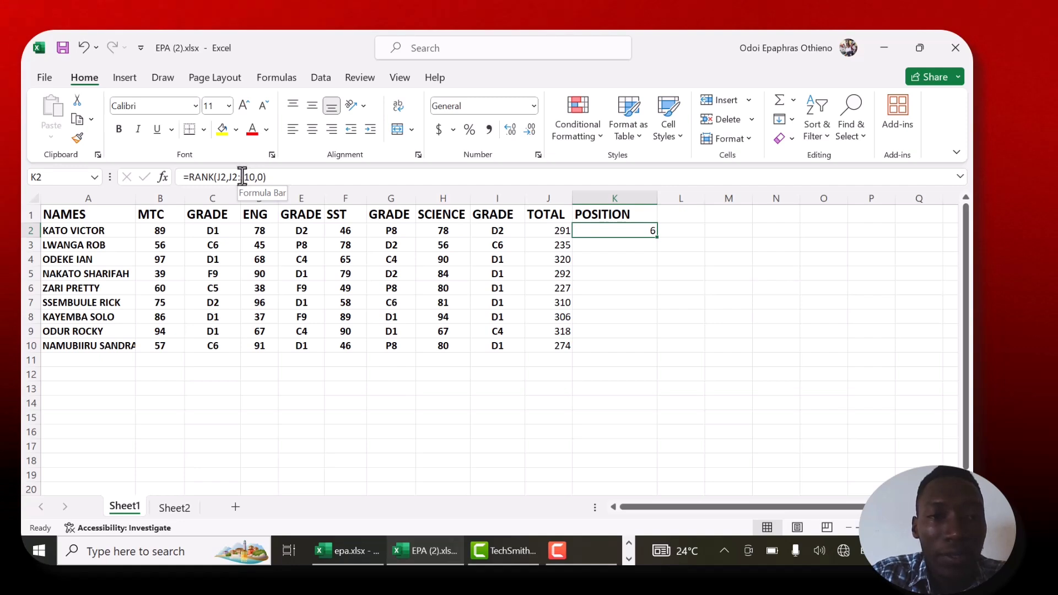
left_click(241, 177)
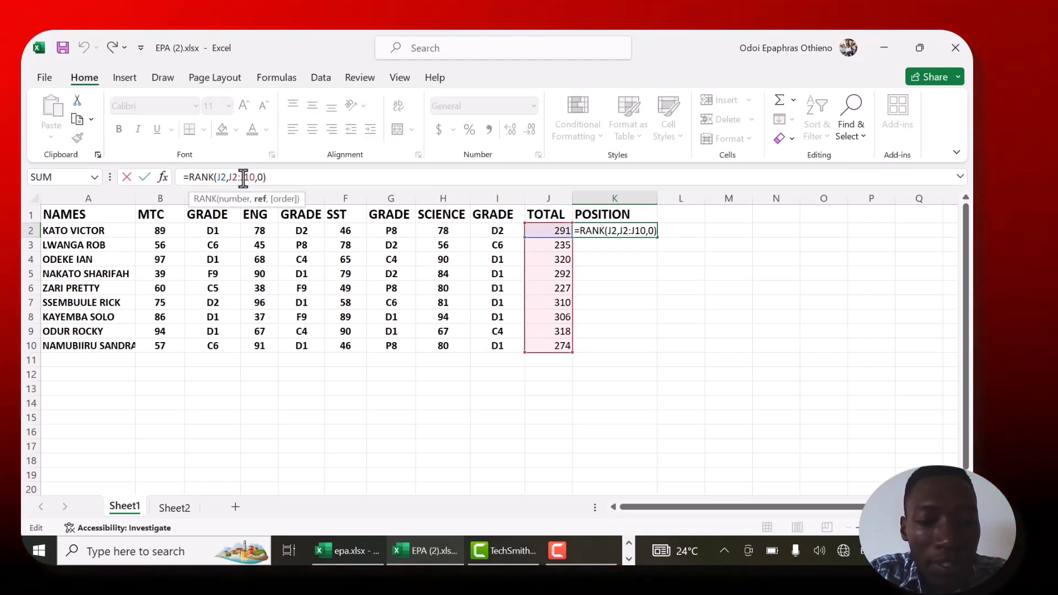
key("F4")
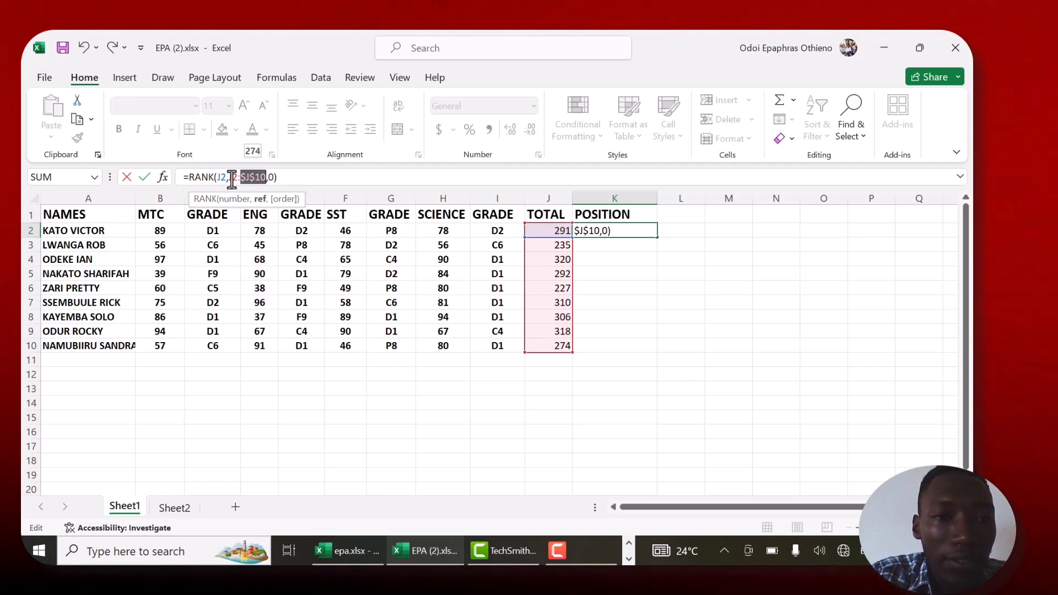
left_click(231, 179)
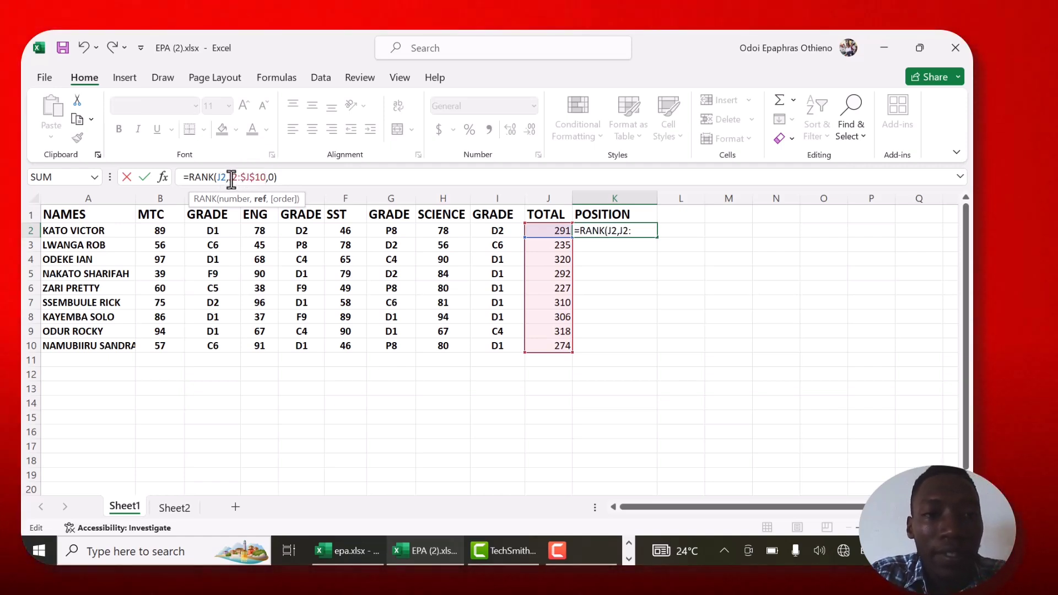
type("4")
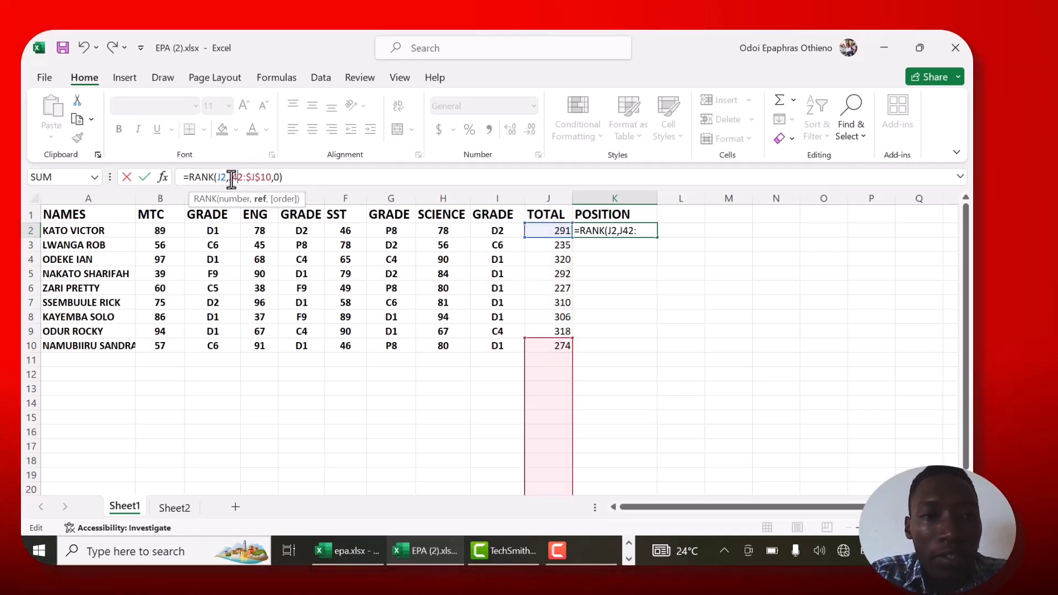
key("BackSpace")
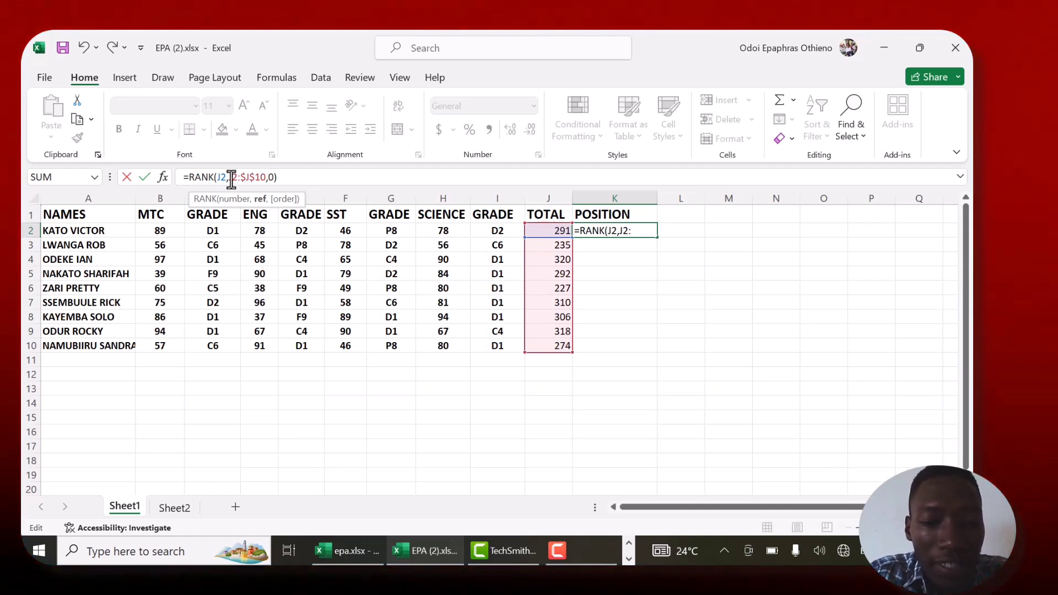
key("F4")
left_click_drag(232, 178, 287, 174)
left_click(337, 177)
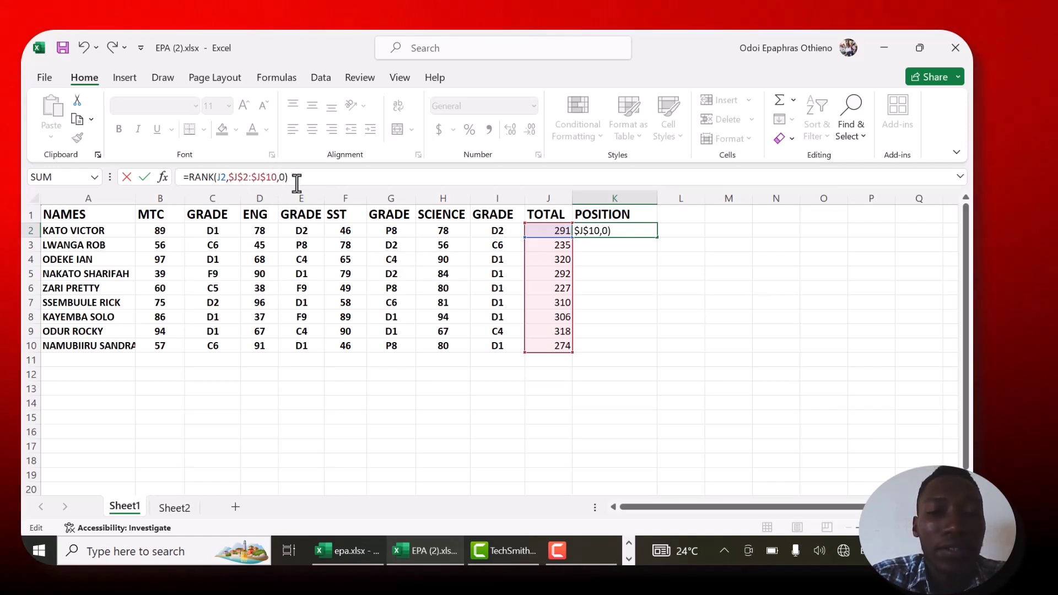
key("Return")
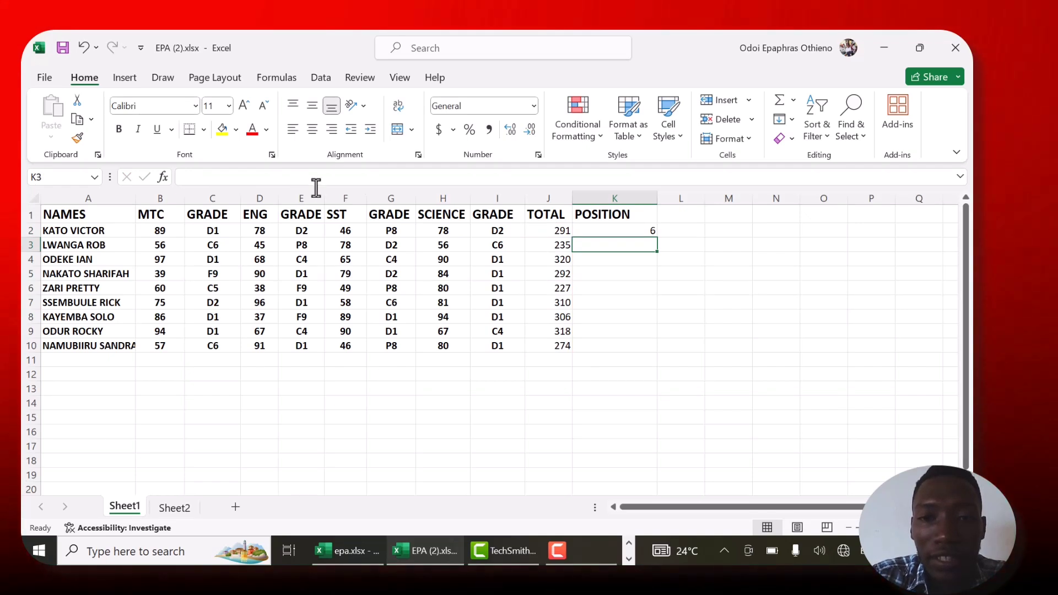
- Fill the RANK formula from K2 down to K10 and widen column A to fit the pupils' names
left_click(615, 230)
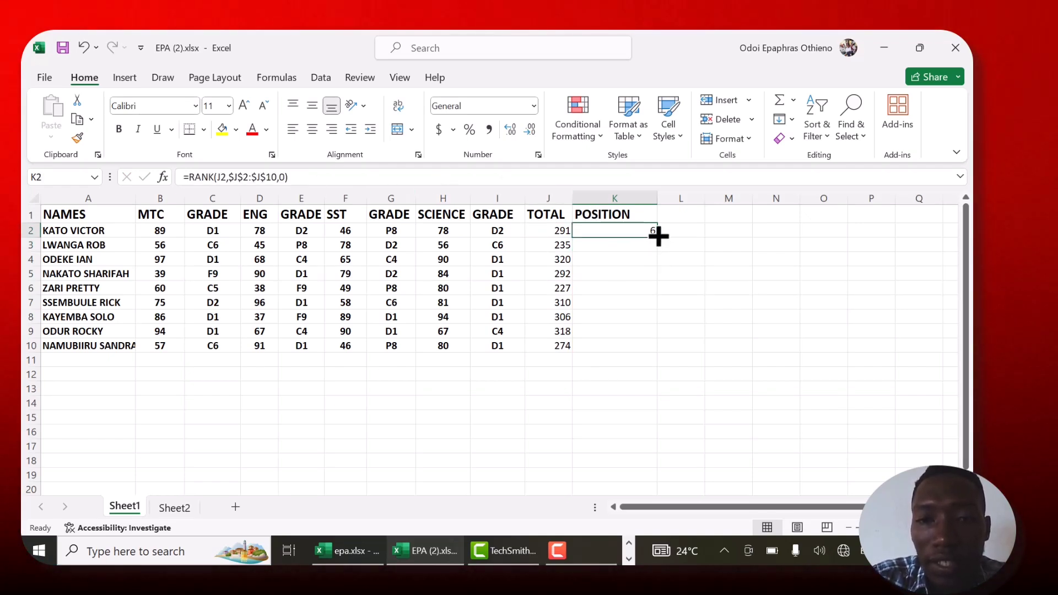
left_click_drag(657, 236, 660, 351)
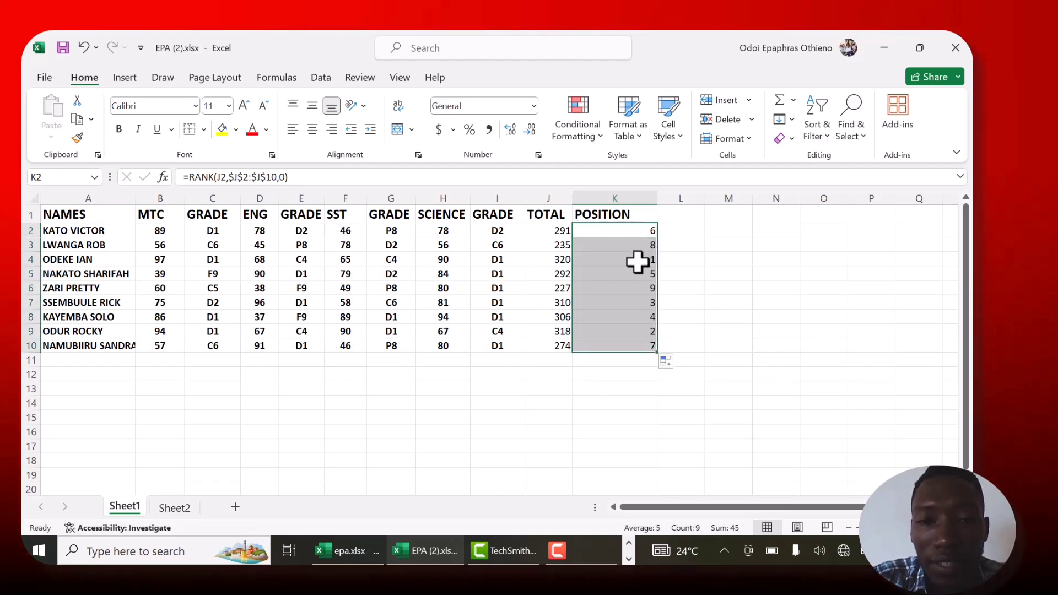
left_click(683, 273)
left_click(641, 259)
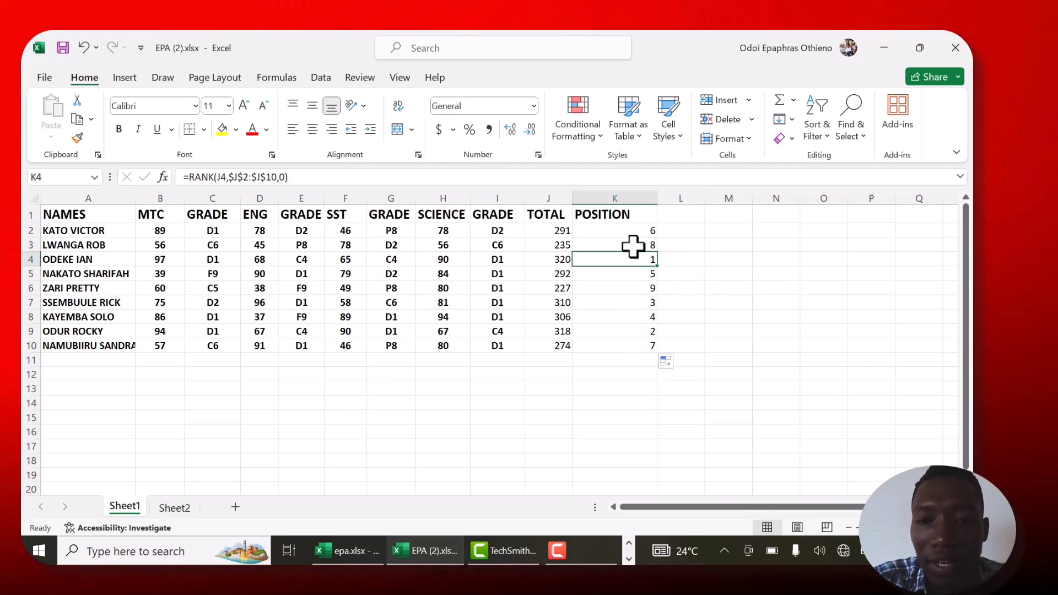
left_click(637, 288)
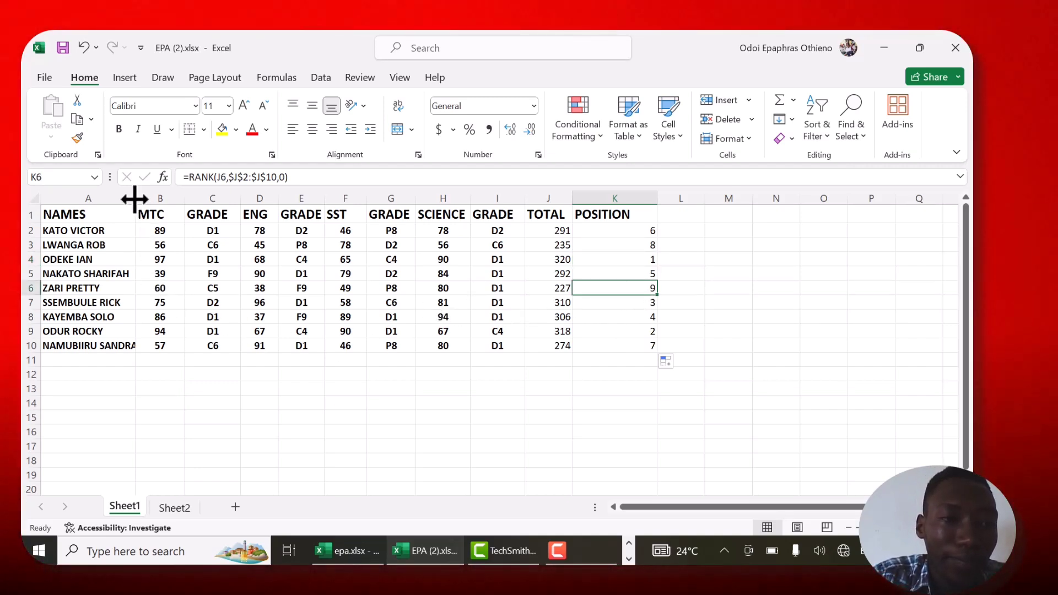
left_click_drag(134, 199, 149, 199)
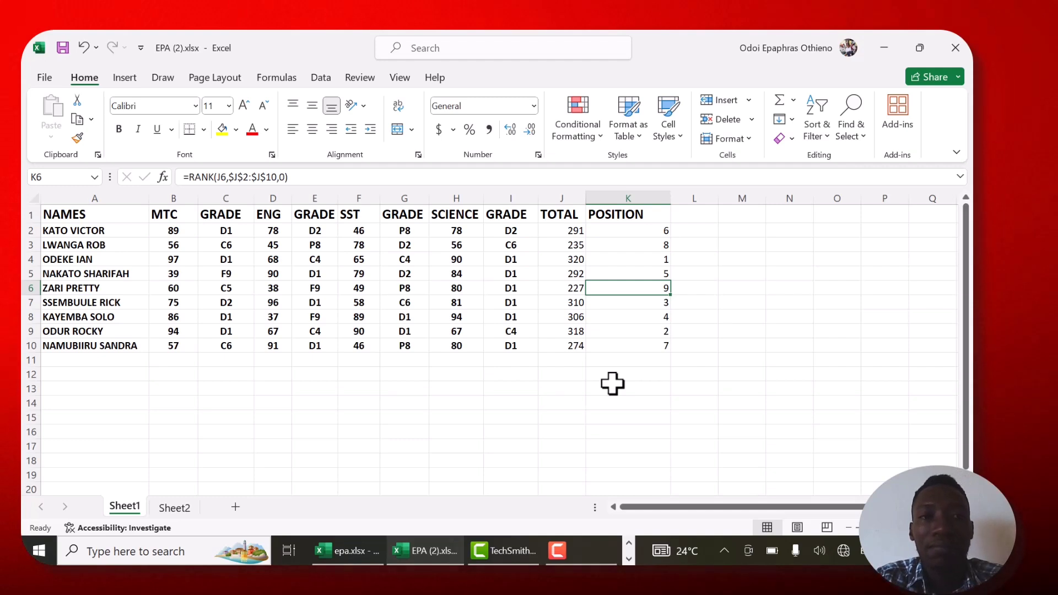
- Add the heading COMMENT in L1 and widen column L well beyond it
left_click(691, 211)
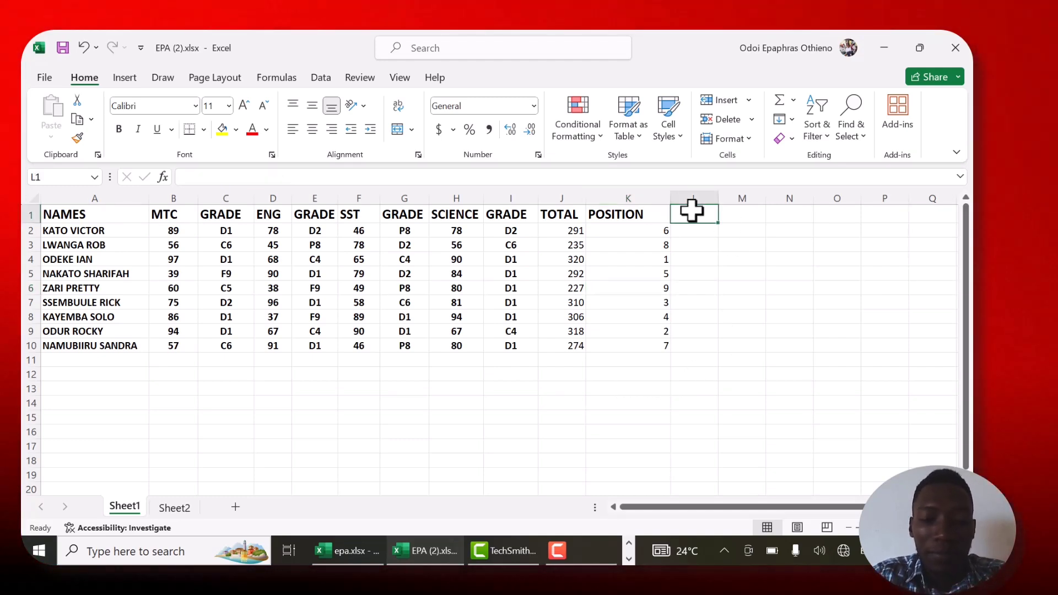
type("COMMENT")
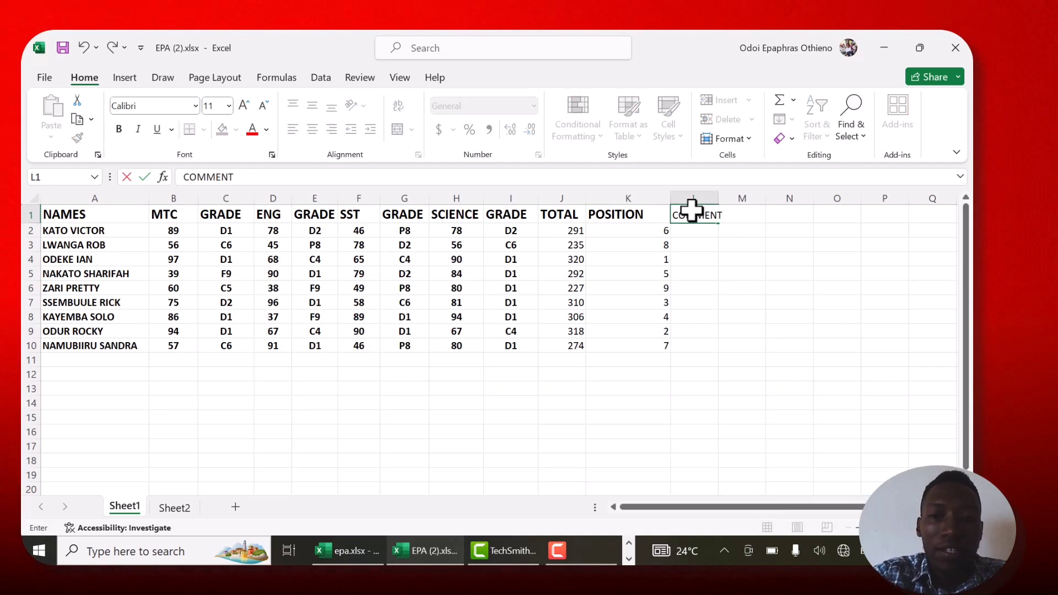
key("Return")
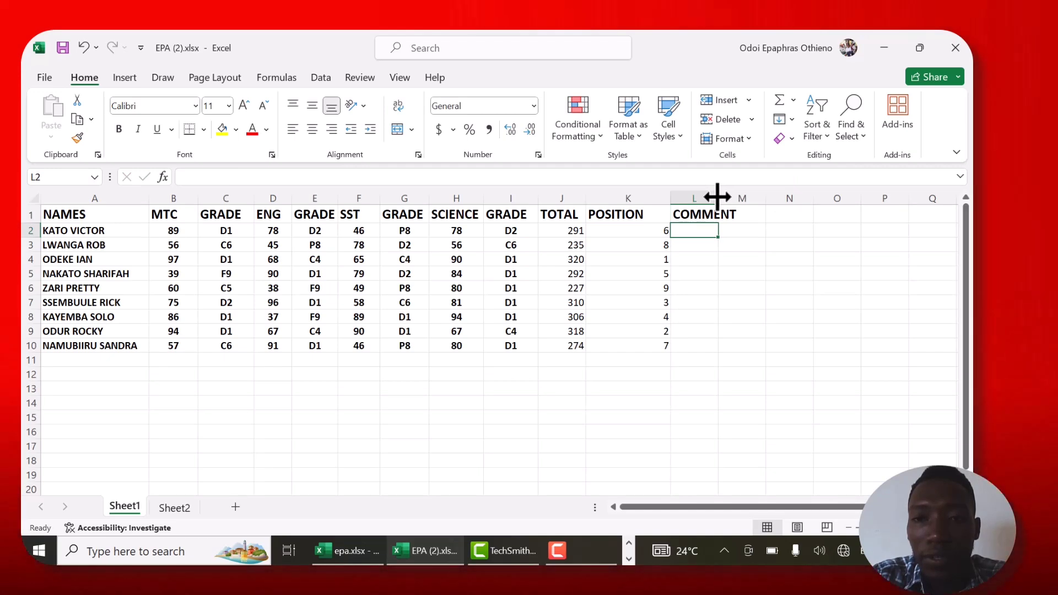
left_click_drag(715, 196, 790, 184)
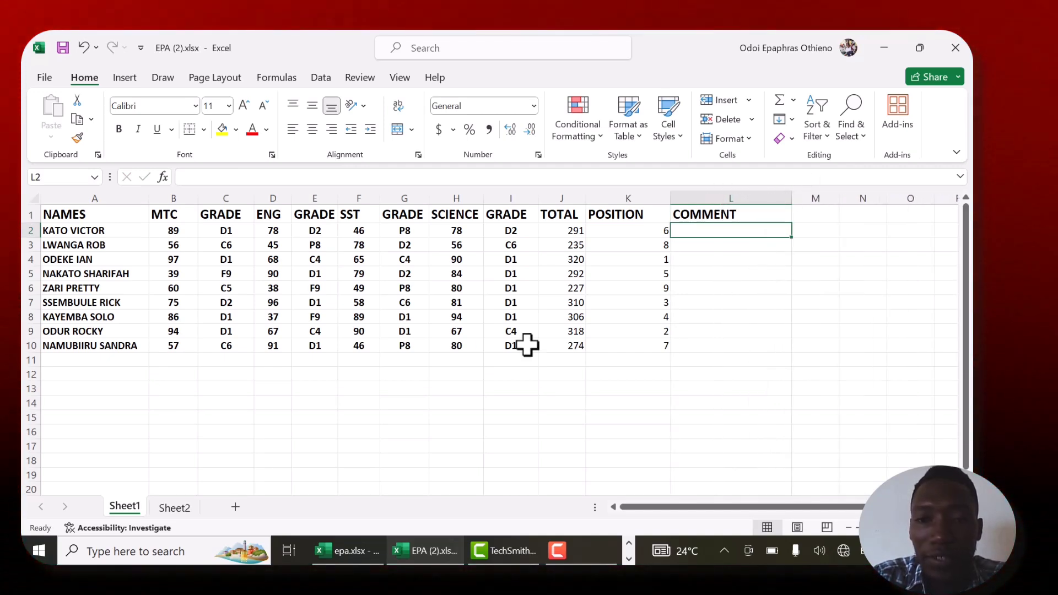
- Enter the title COMMENTS in A13, below the marks table, for a comment lookup list
left_click(71, 386)
type("C")
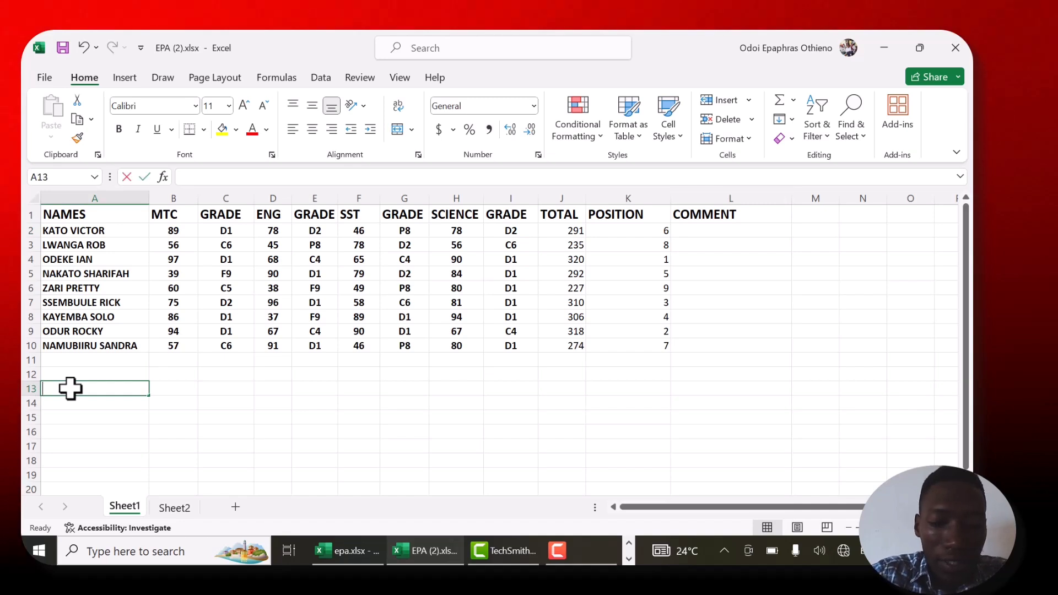
type("OMMENTS")
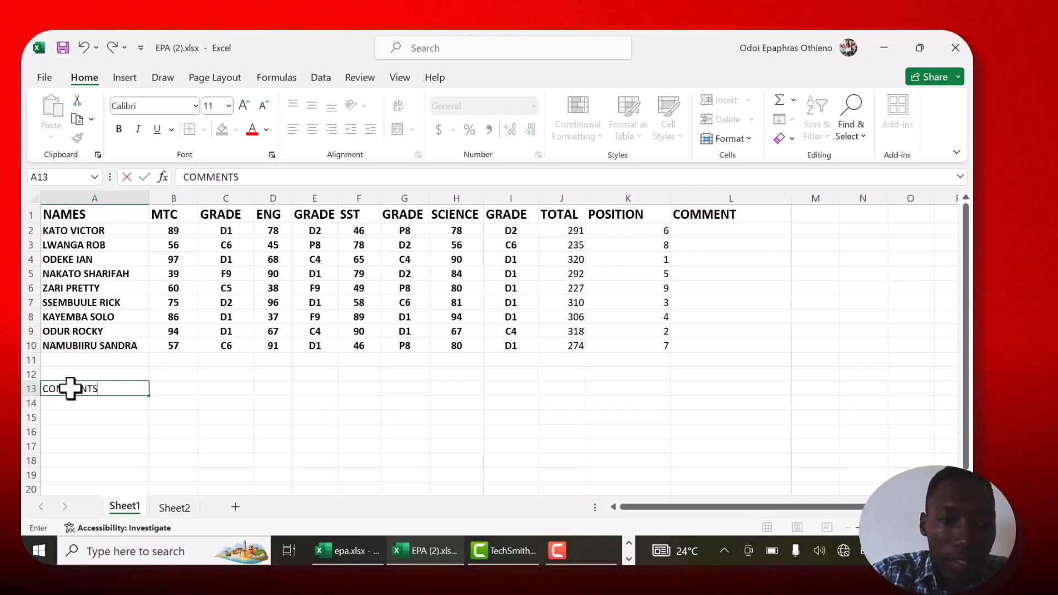
key("Return")
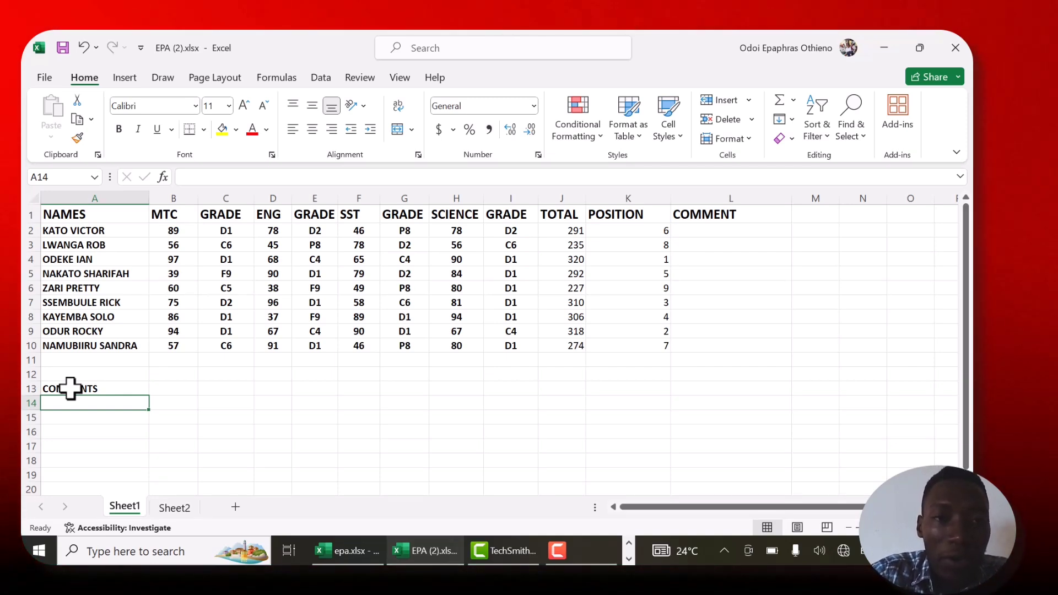
- Enter the first comment band below the COMMENTS title: 0 in A14 and FAIR PERFORMANCE in B14
type("0")
key("Tab")
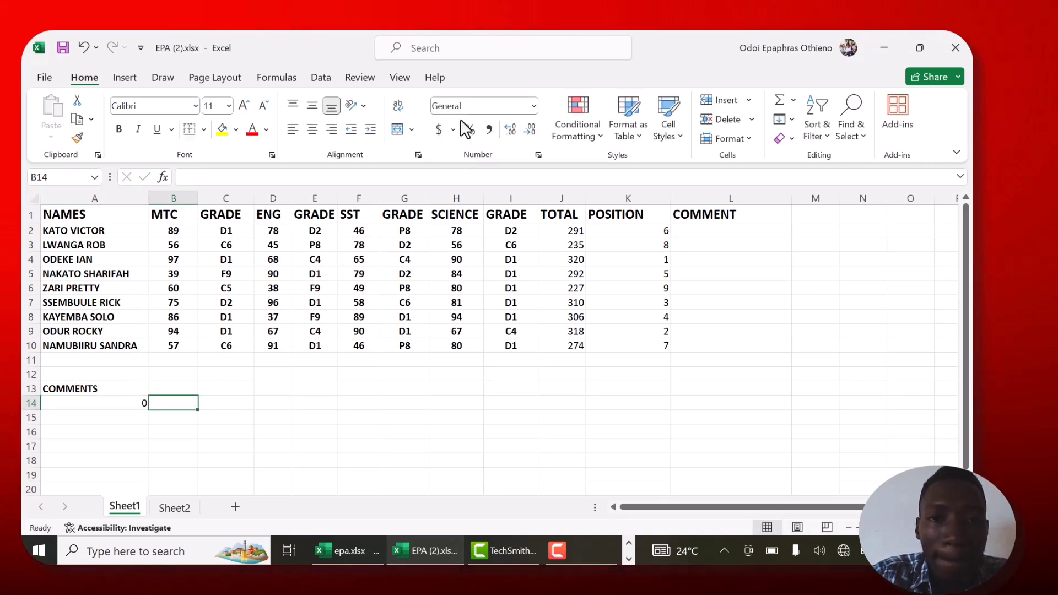
key("F9")
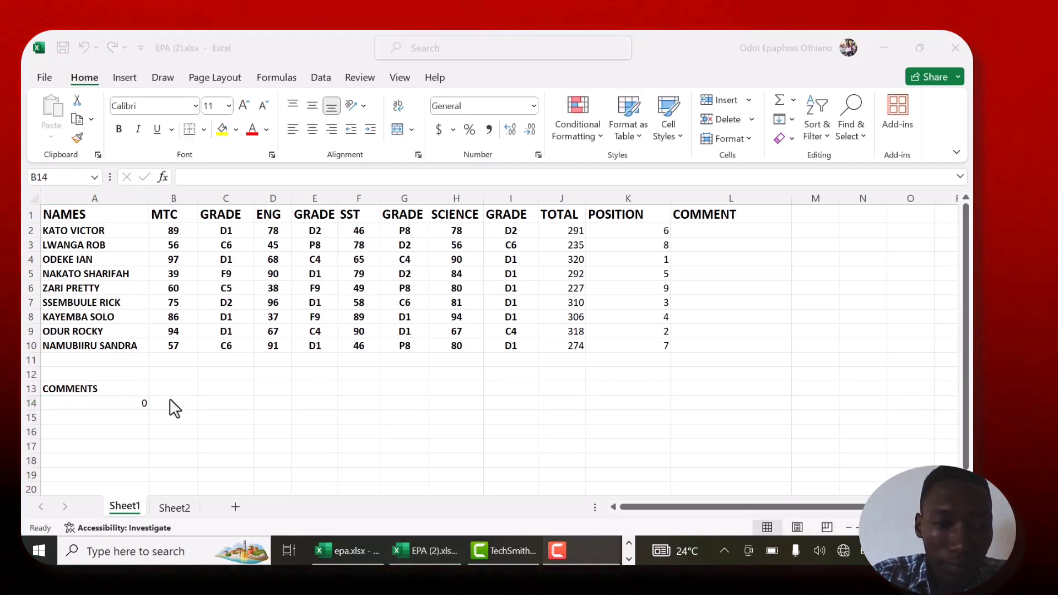
left_click(156, 400)
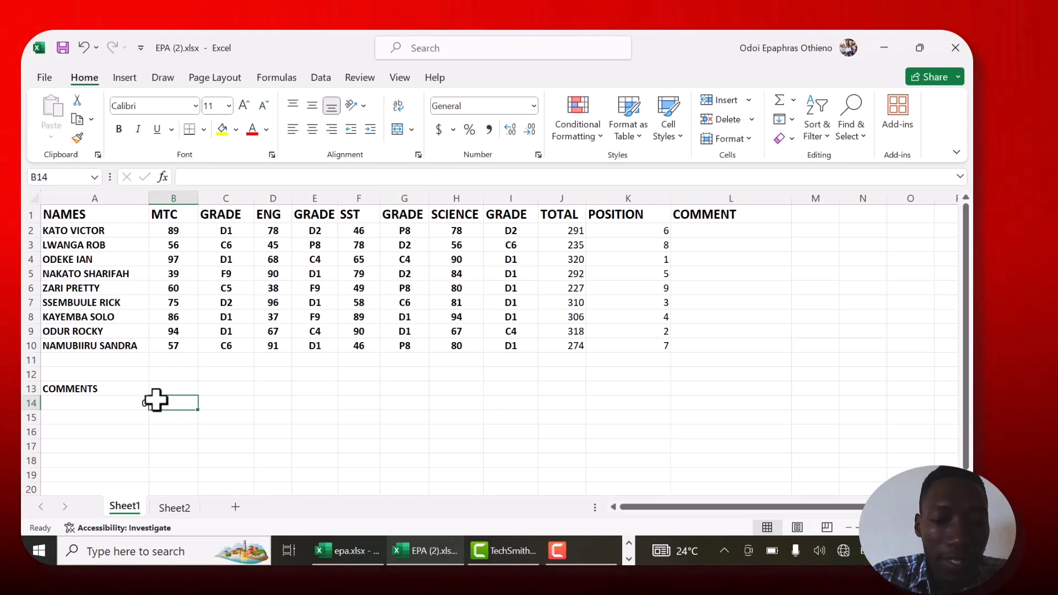
type("FAI")
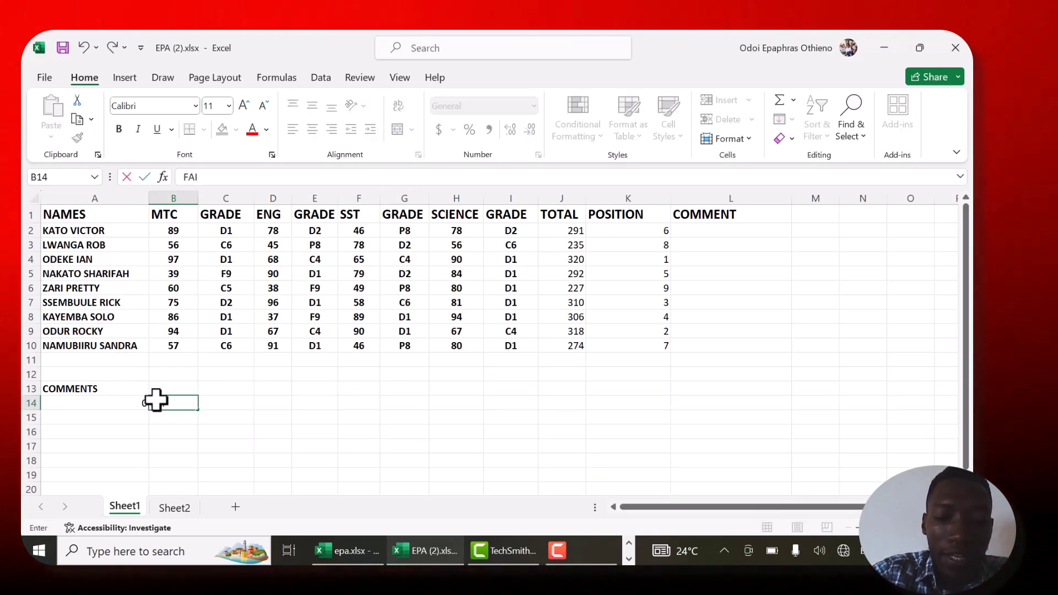
type("R P")
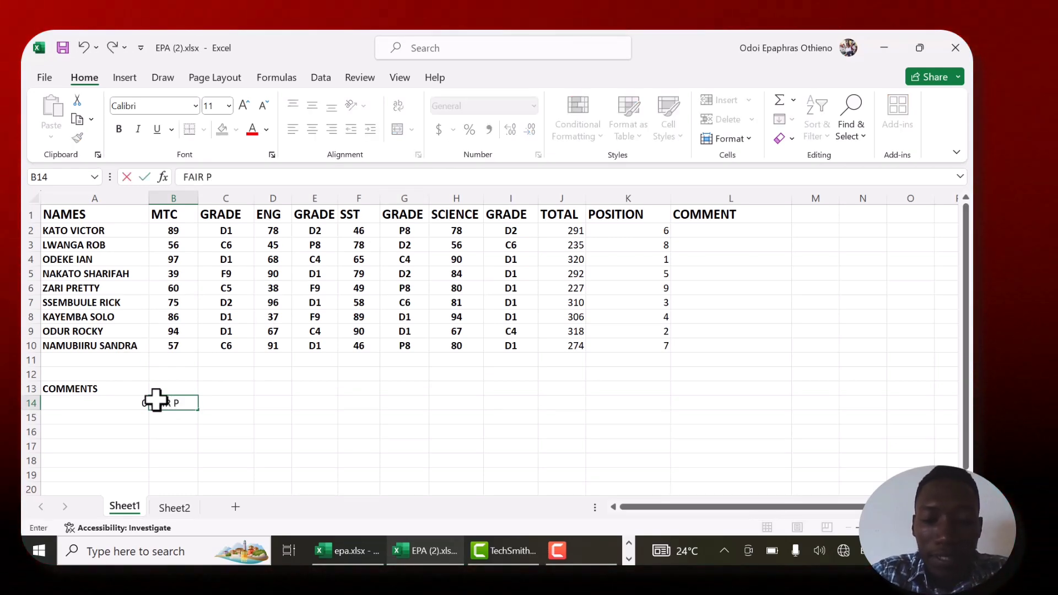
type("ERFORM")
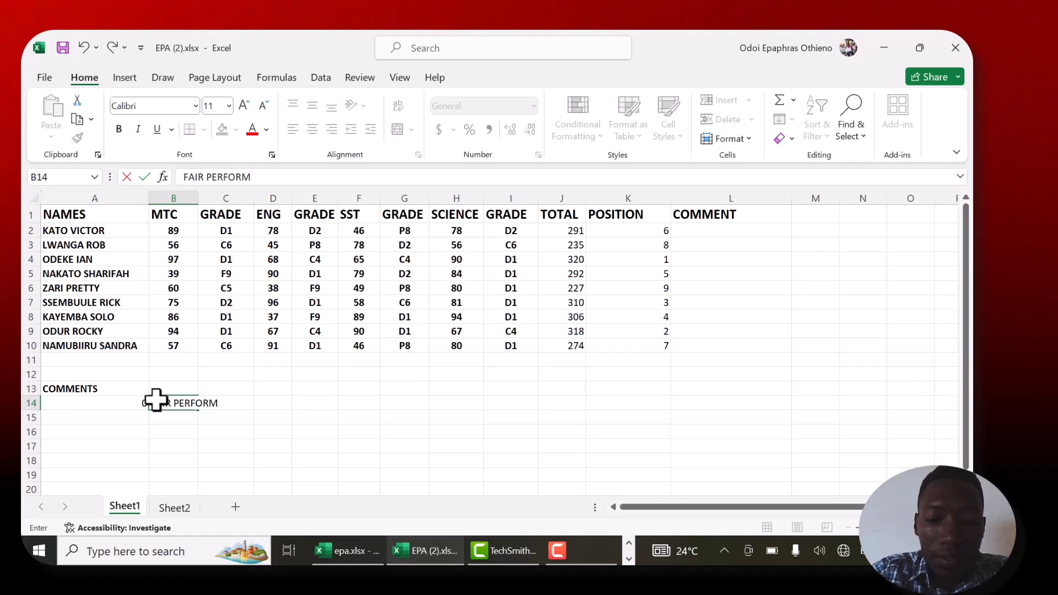
type("ANCE")
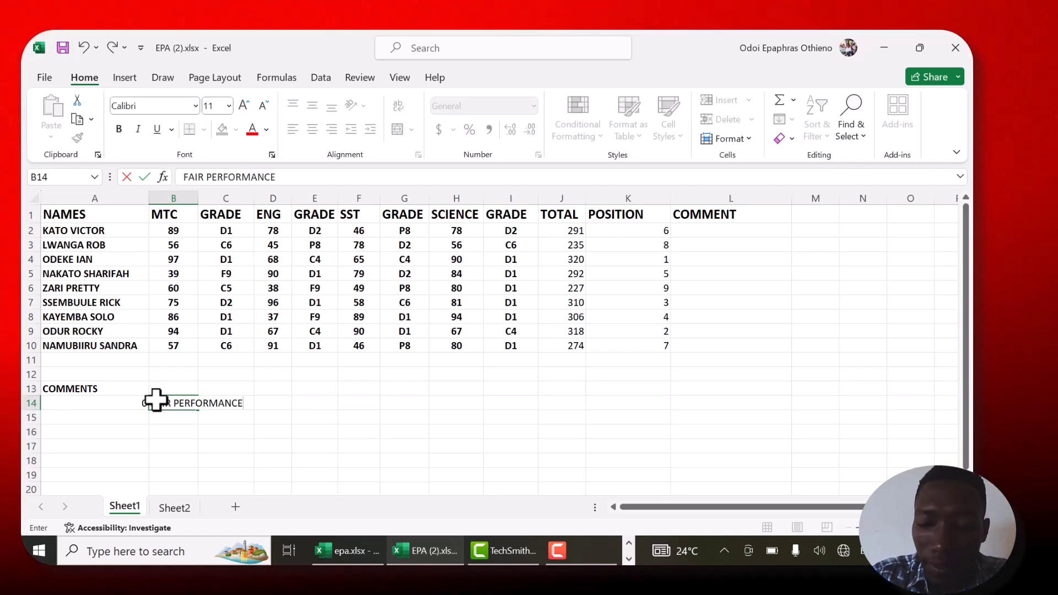
key("Return")
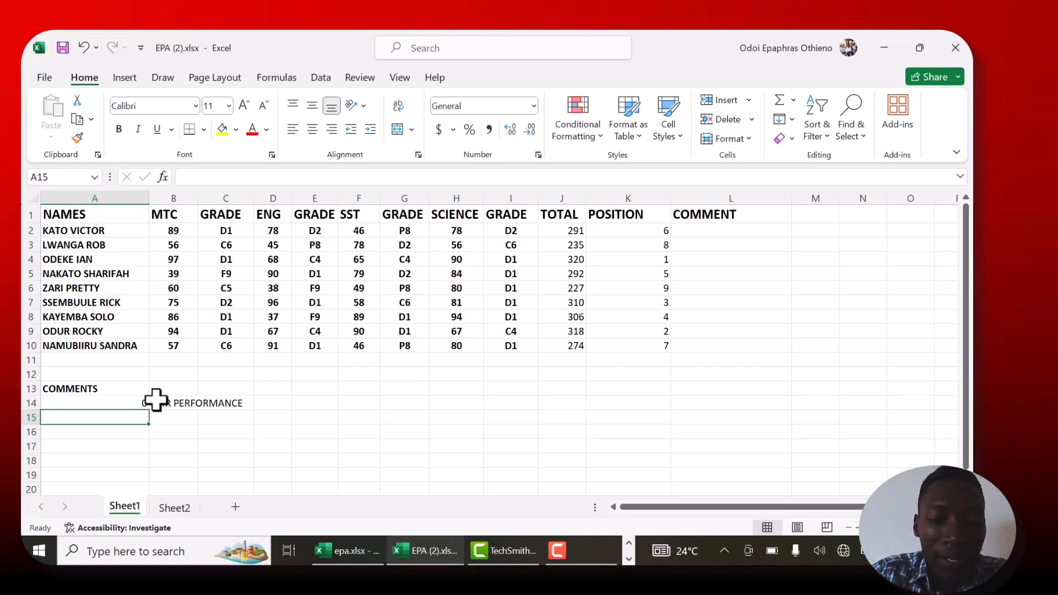
- Add the second comment band with 100 in A15 and GOOD PERFORMANCE in B15
type("100")
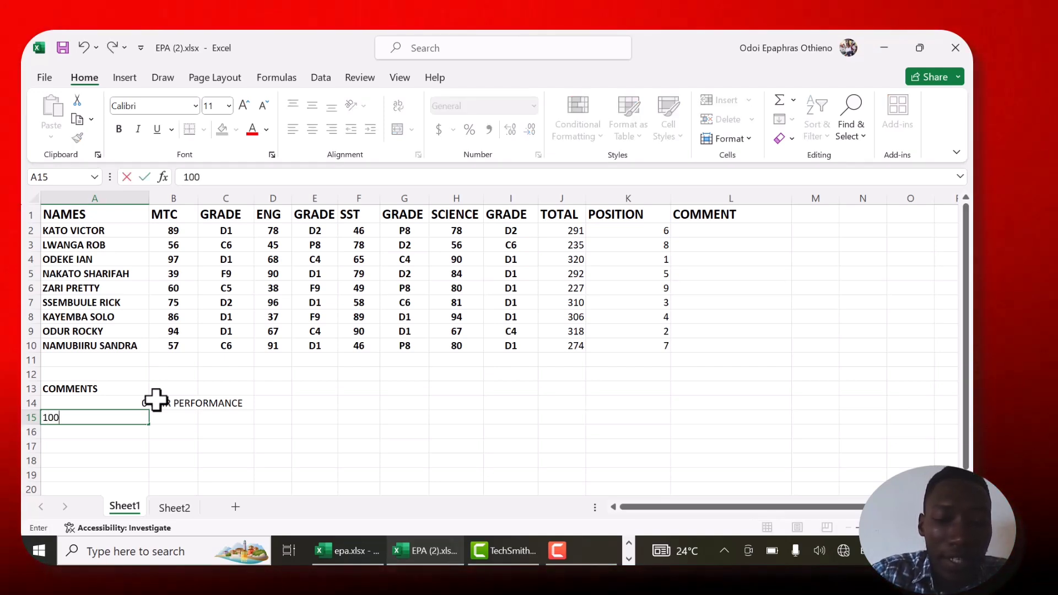
key("Tab")
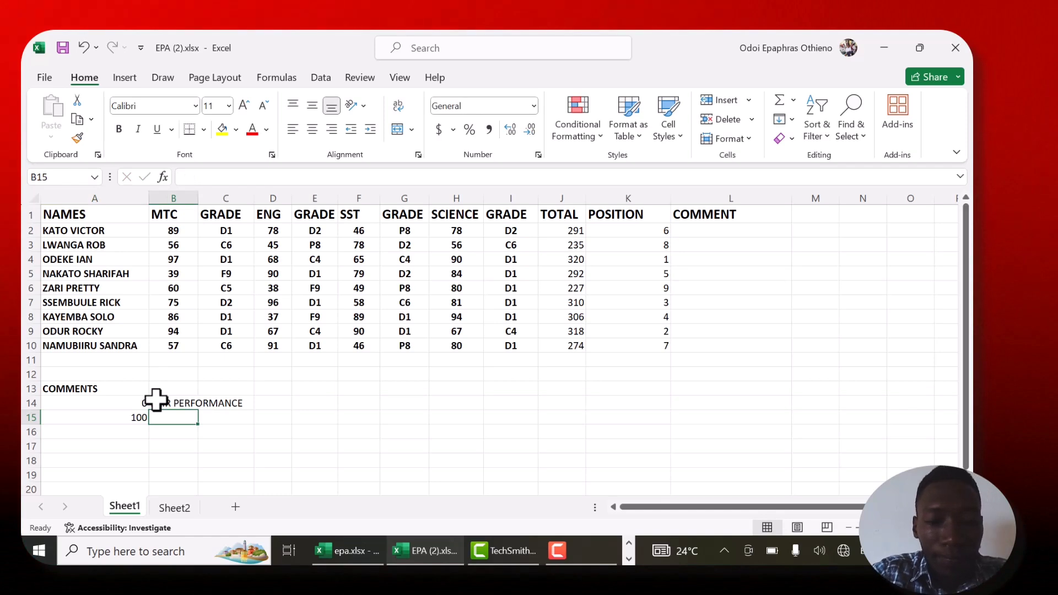
type("GOOD")
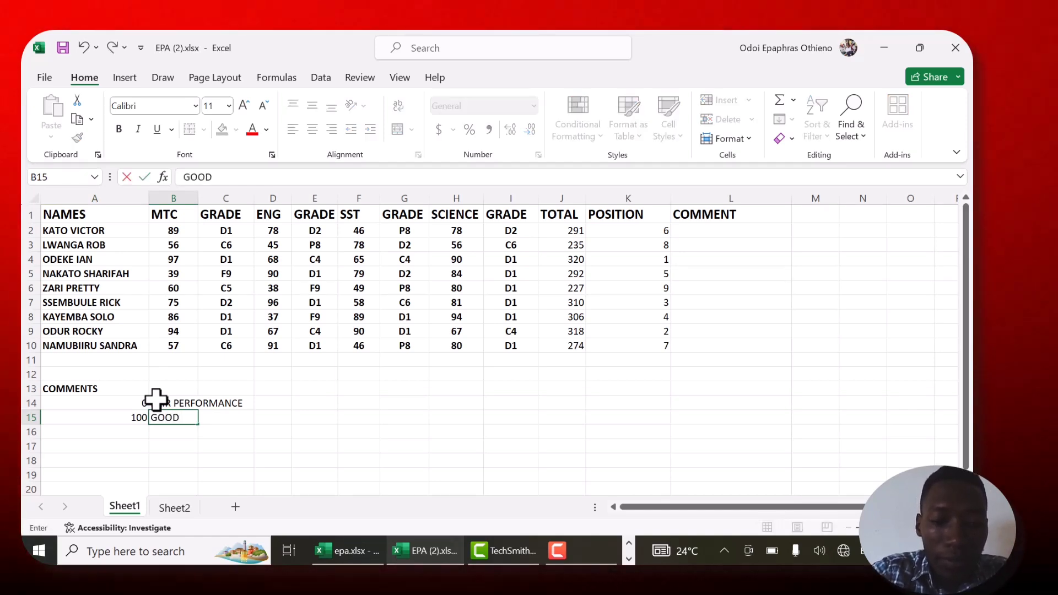
type(" PERFORM")
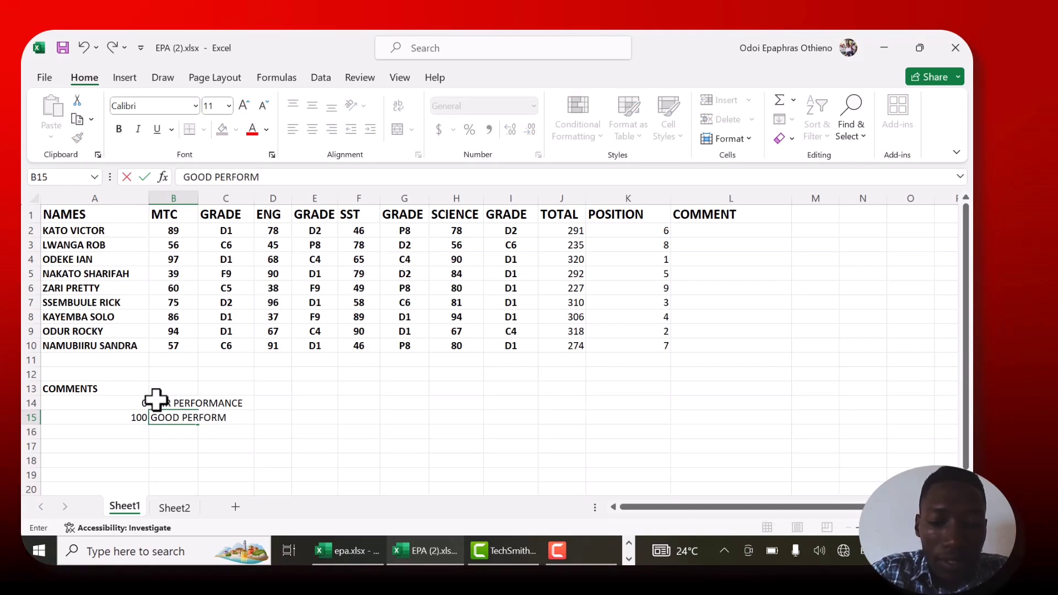
type("ANCE")
key("Return")
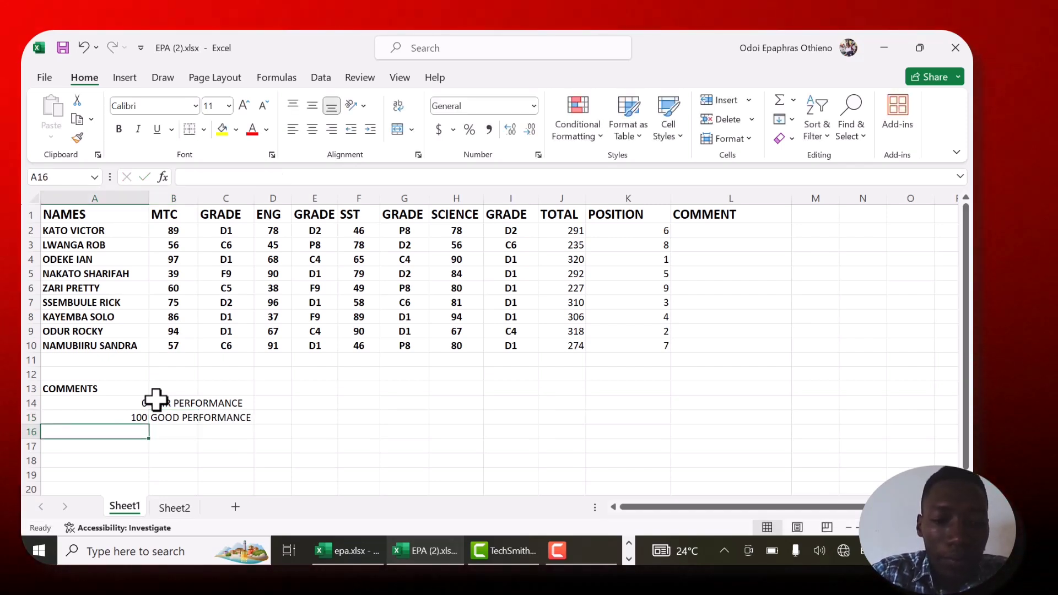
- Add the third comment band with 200 in A16 and VERY GOOD PERFORMANCE in B16
type("20")
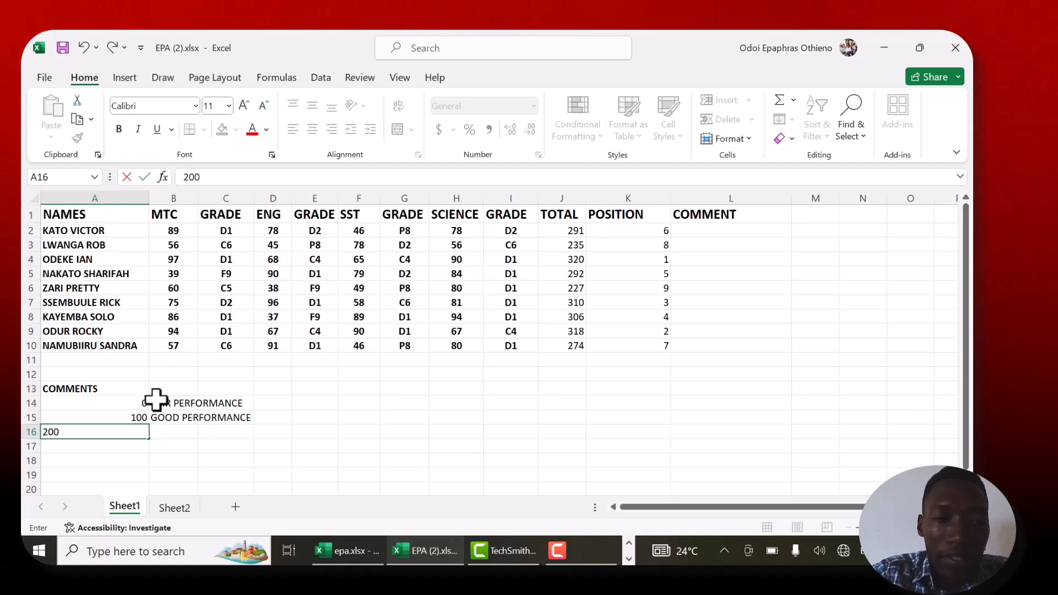
type("0")
key("Tab")
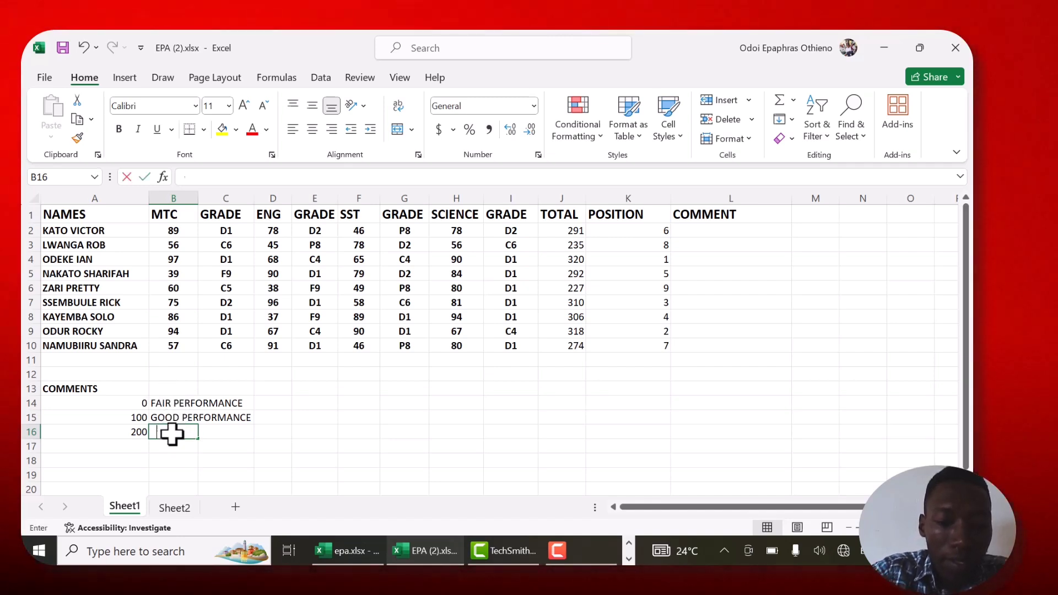
type("VERY G")
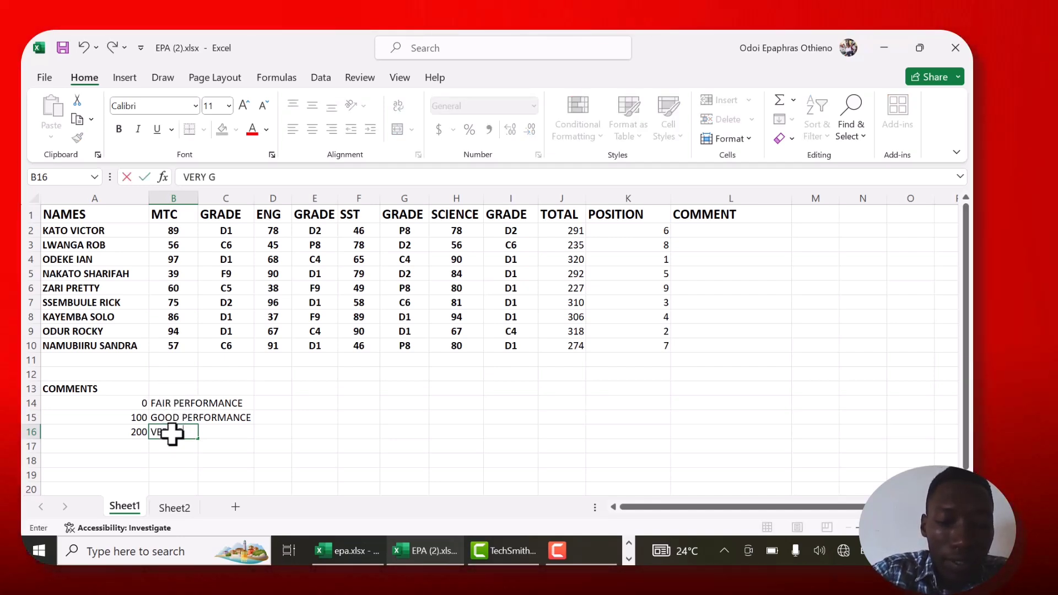
type("OOD P")
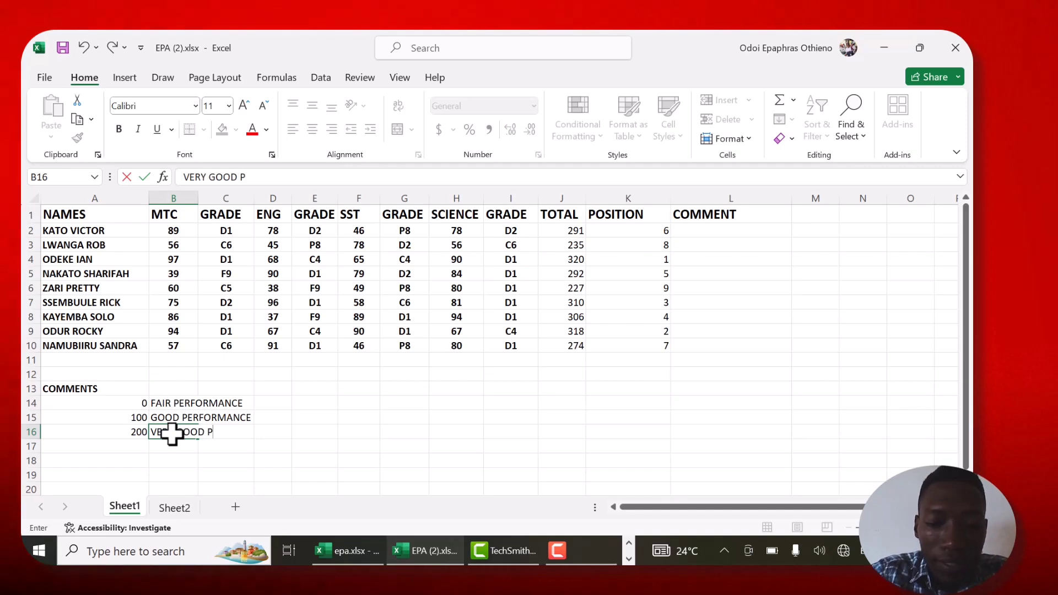
type("ERFORMA")
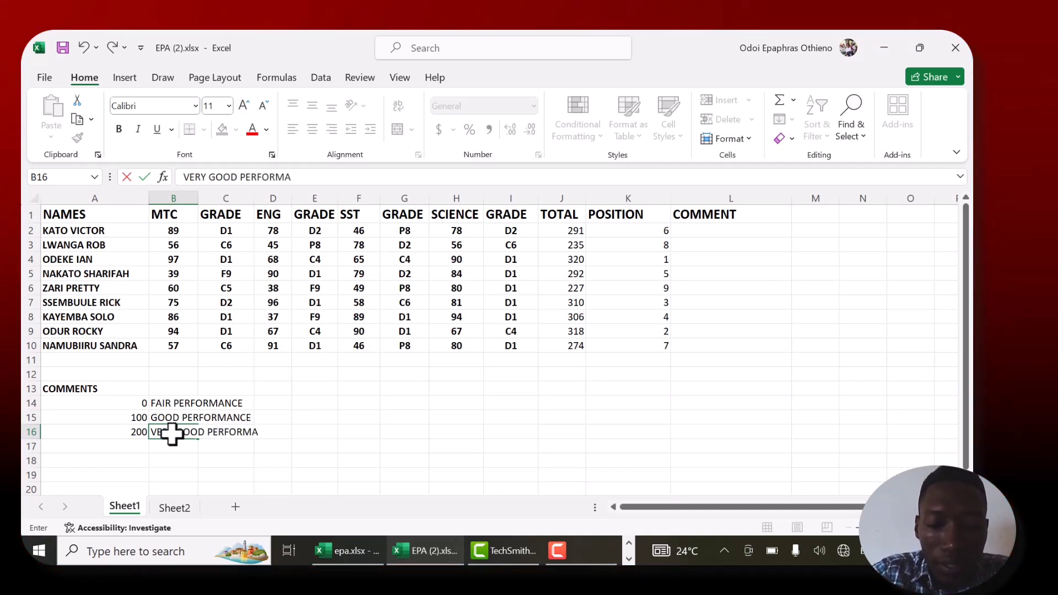
type("NCE")
key("Return")
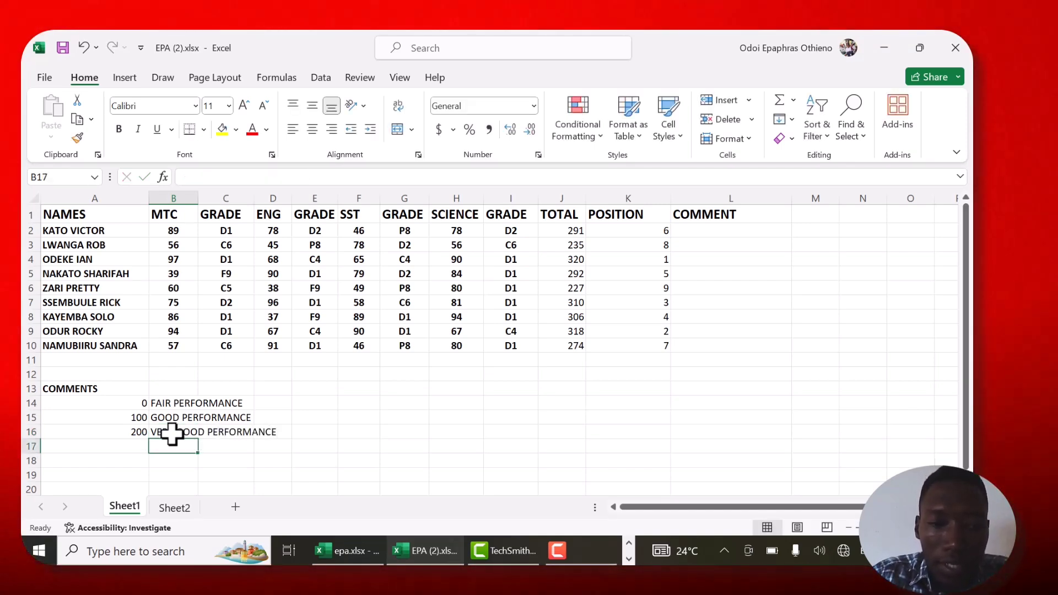
- Add the fourth comment band with 250 in A17 and EXCELLENT PERFORMANCE in B17
key("Left")
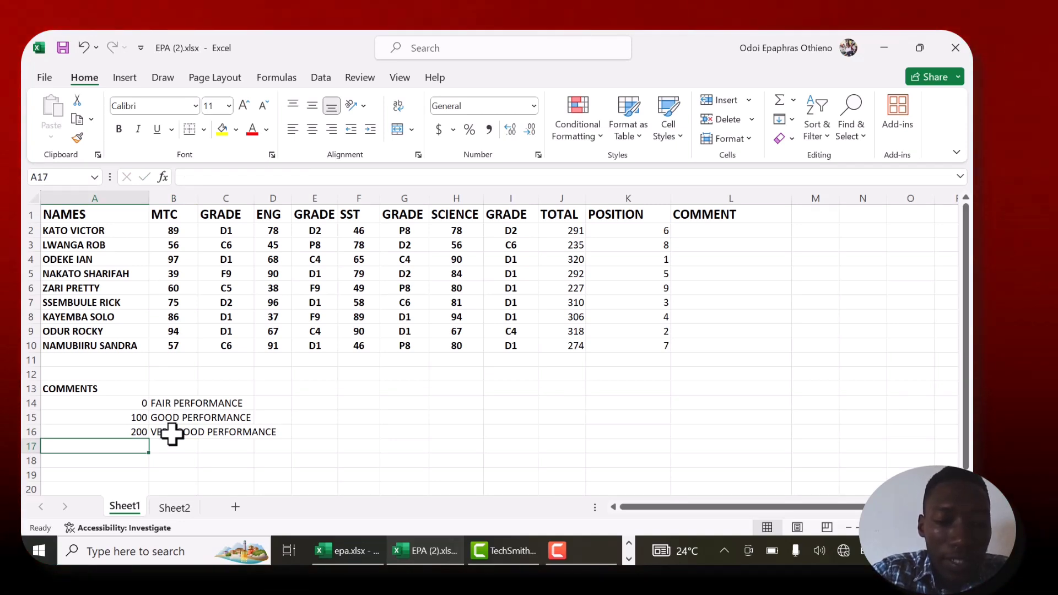
type("250")
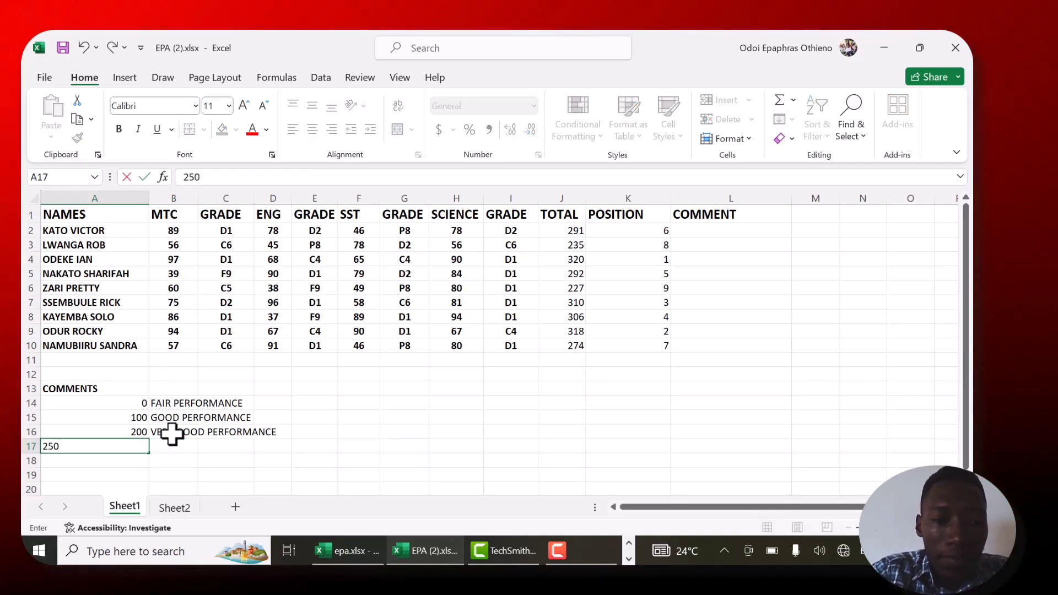
key("Tab")
type("EXCELLE")
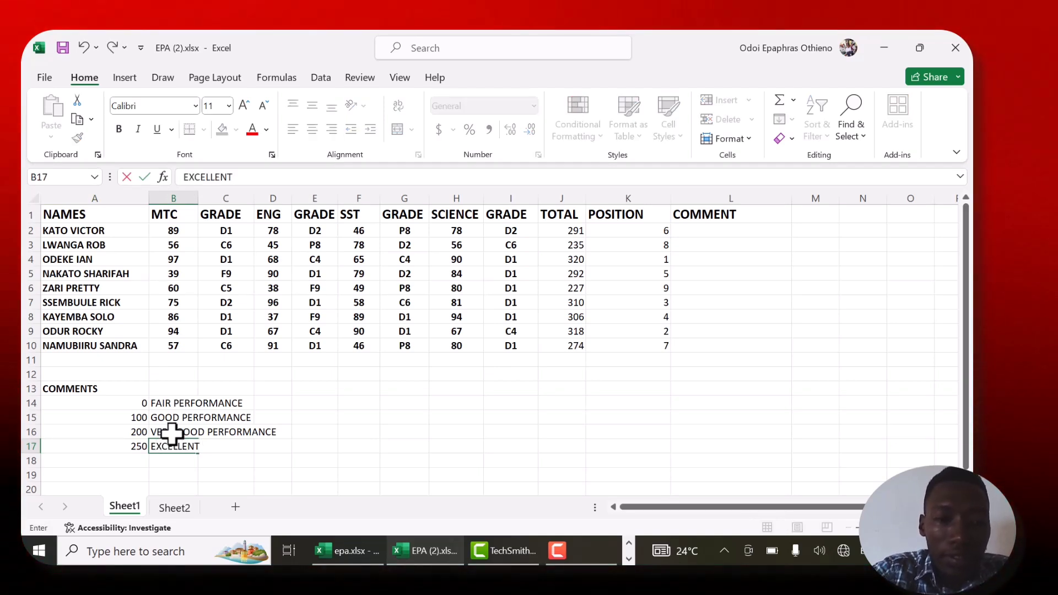
type("NT PERFO")
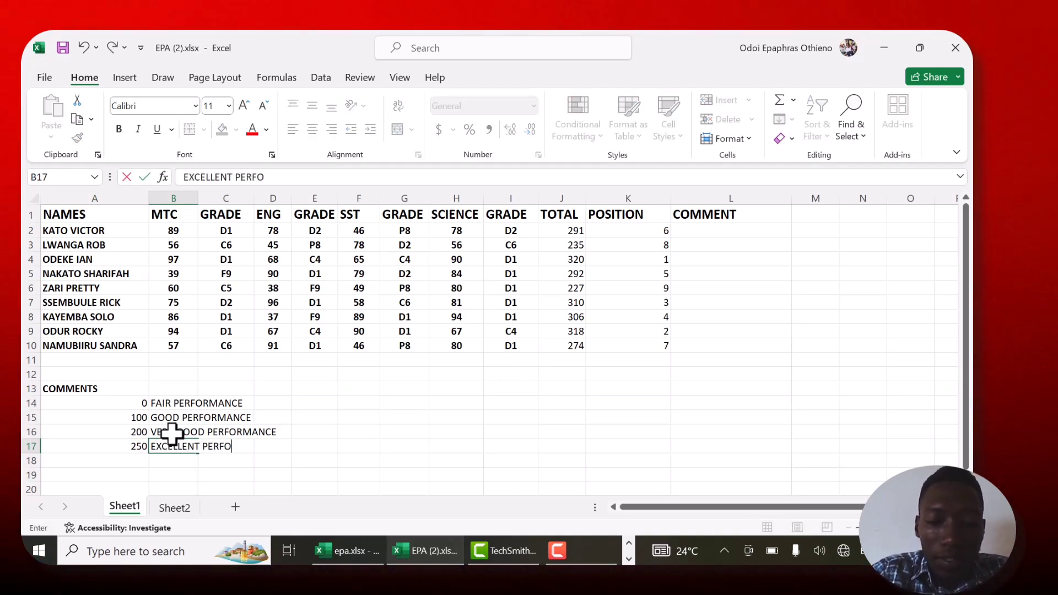
type("RMANCE")
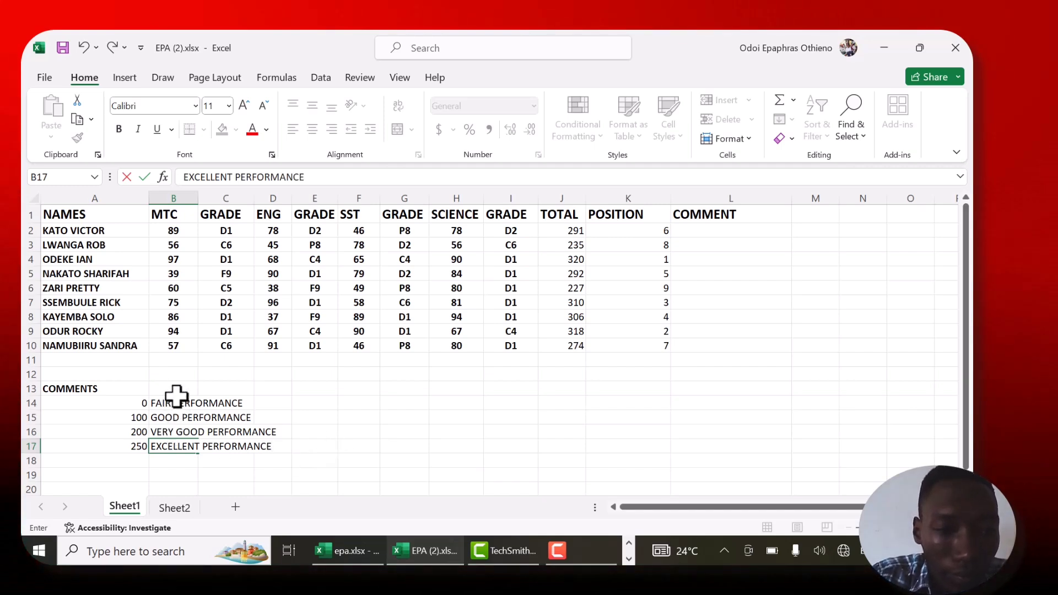
- Name the comment list range A14:D17 KAY and reselect the range to check its name
left_click_drag(110, 403, 260, 450)
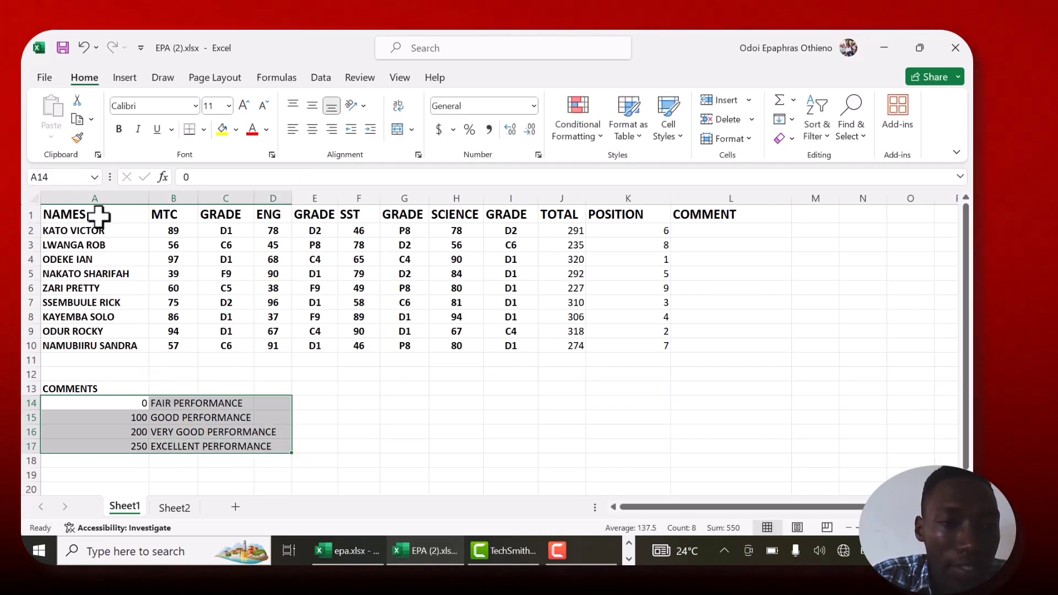
left_click(48, 177)
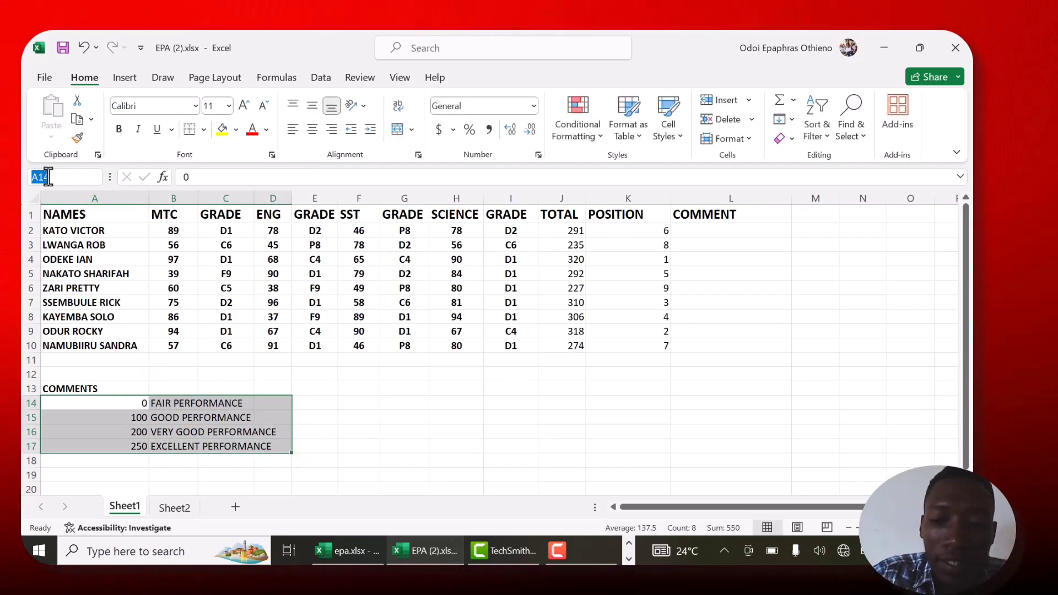
key("BackSpace")
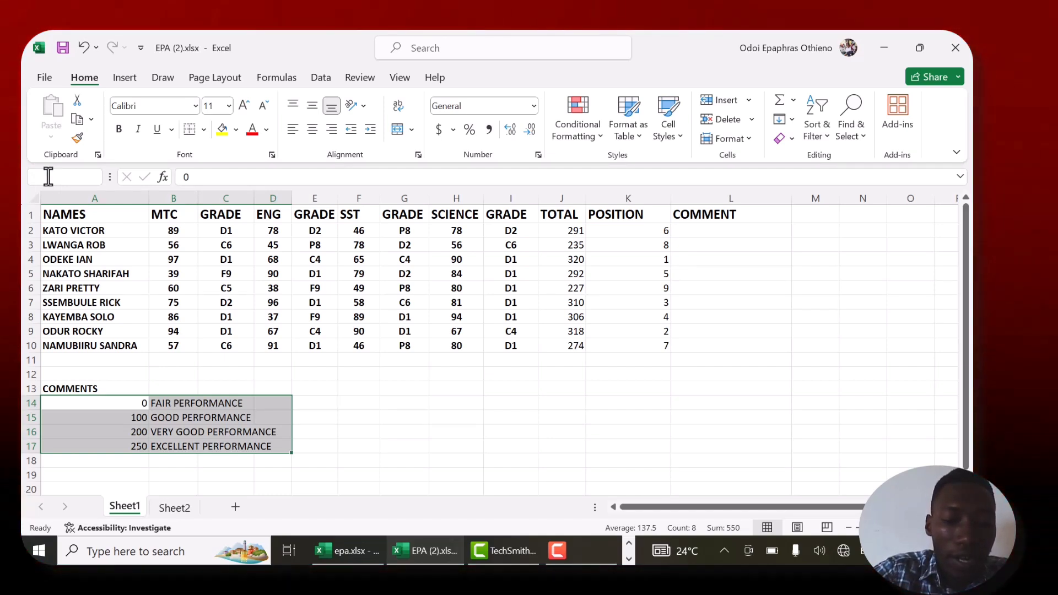
type("KAY")
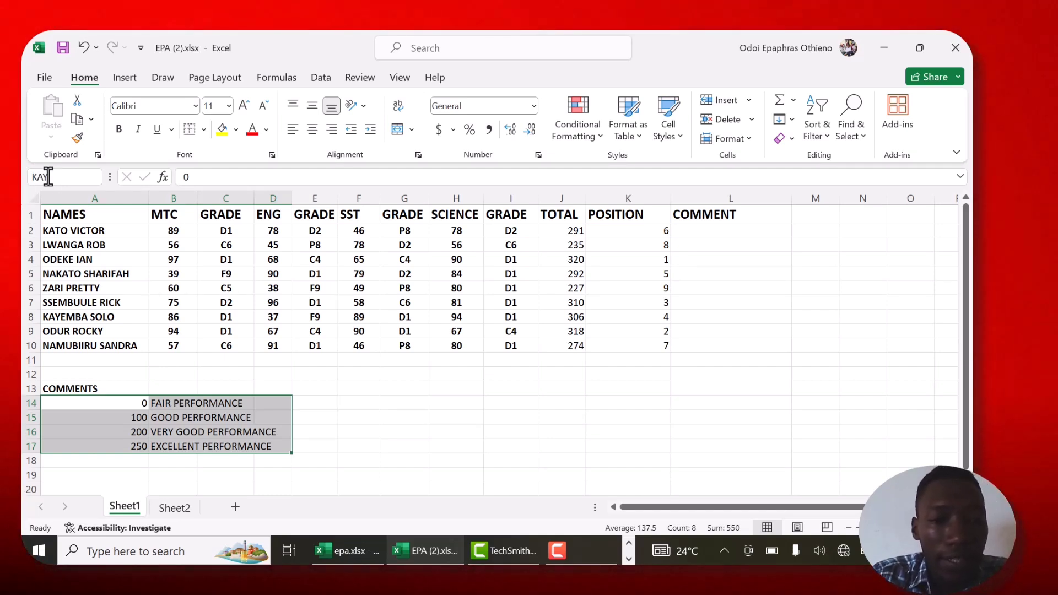
left_click_drag(385, 345, 251, 431)
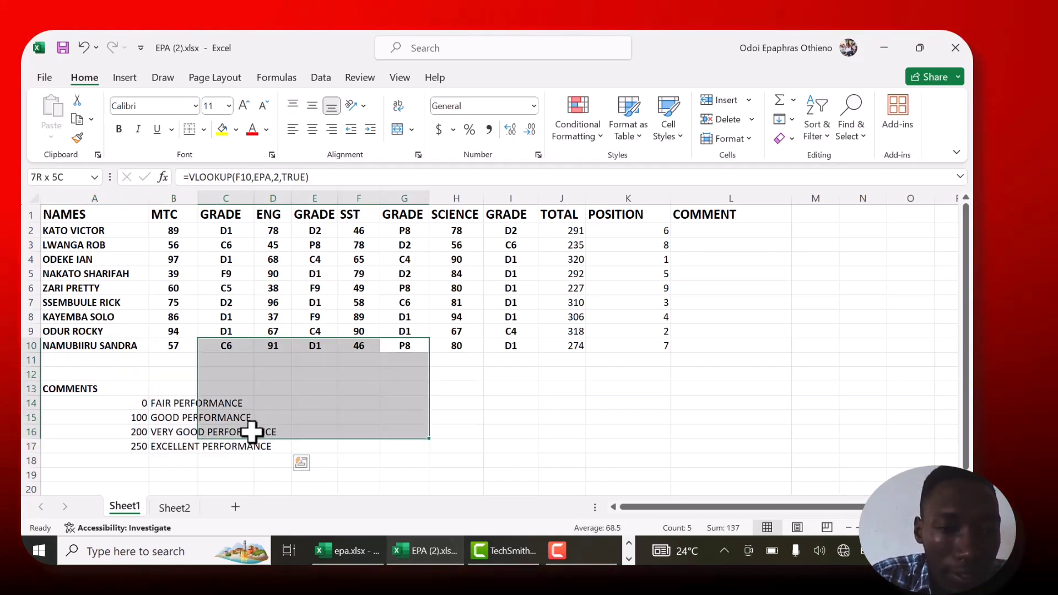
left_click(215, 374)
left_click_drag(108, 399, 270, 446)
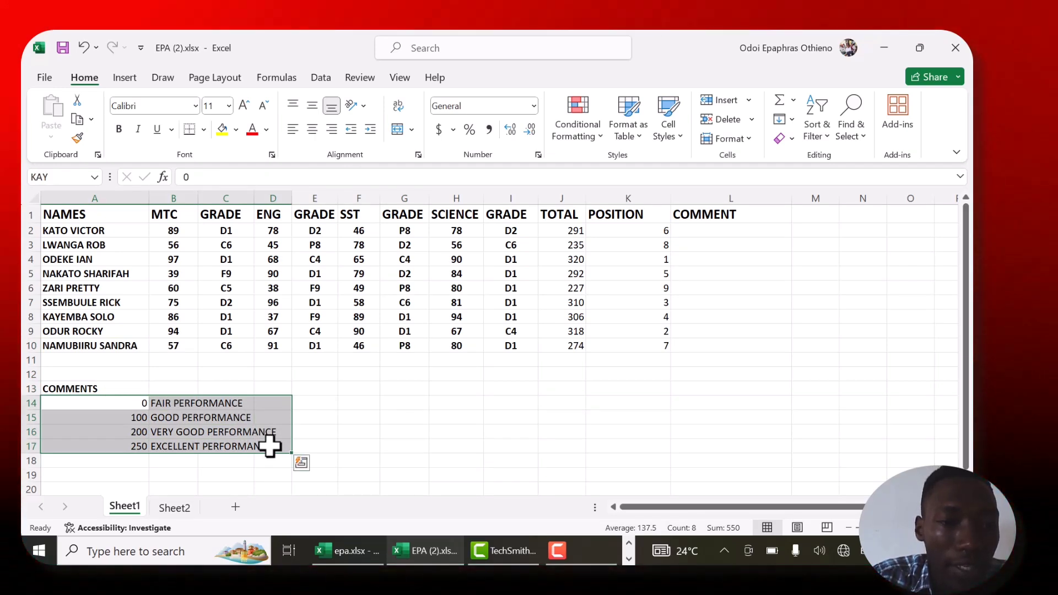
- Widen the COMMENT column L to make room for the performance comments
left_click(723, 231)
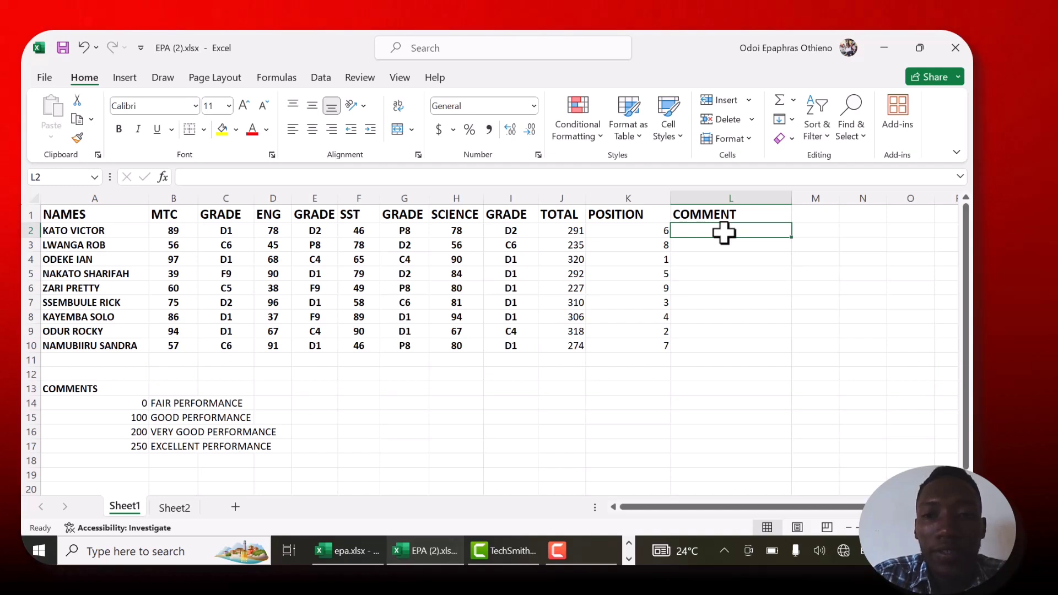
left_click_drag(792, 197, 838, 196)
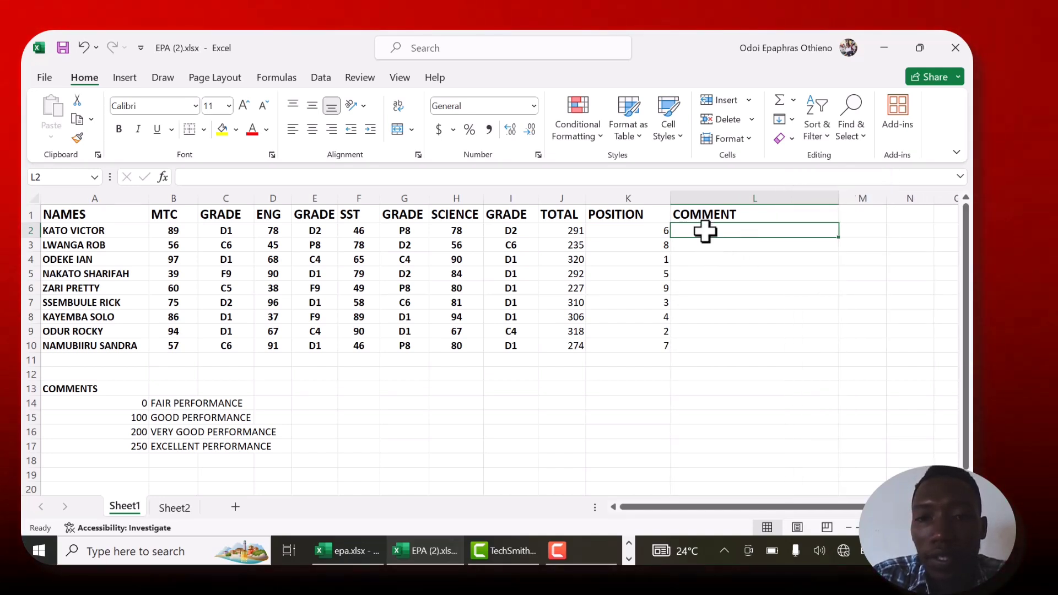
type("=")
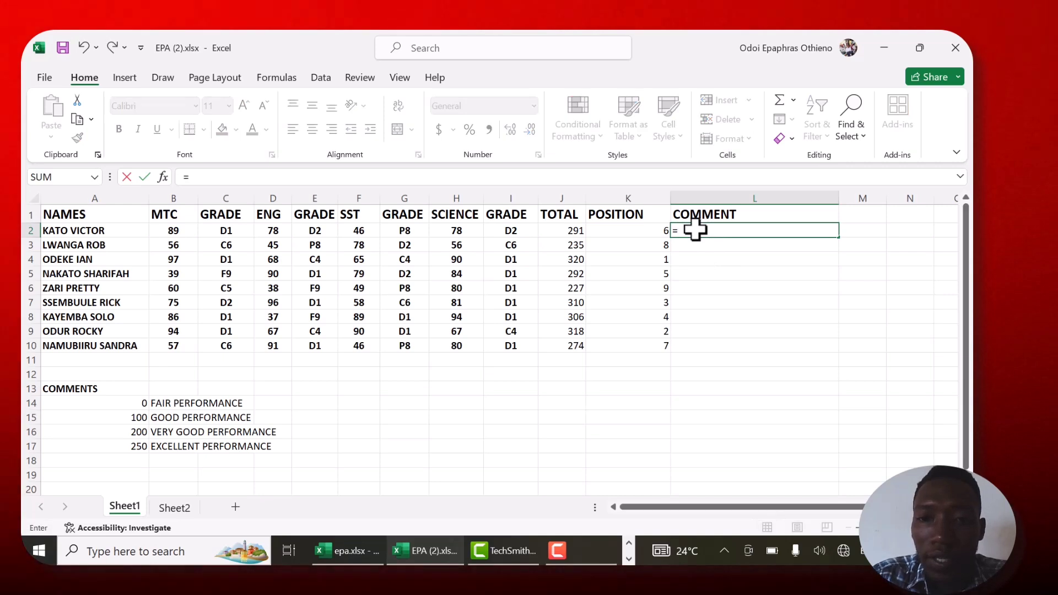
key("Escape")
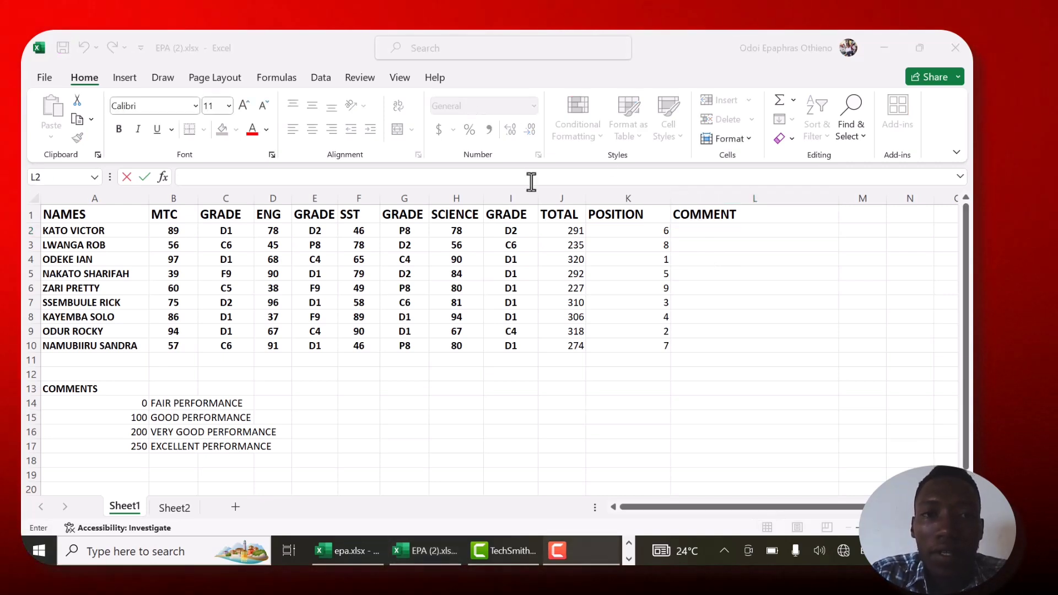
- Start a VLOOKUP formula in L2 with the total in J2 as the lookup value
left_click(674, 228)
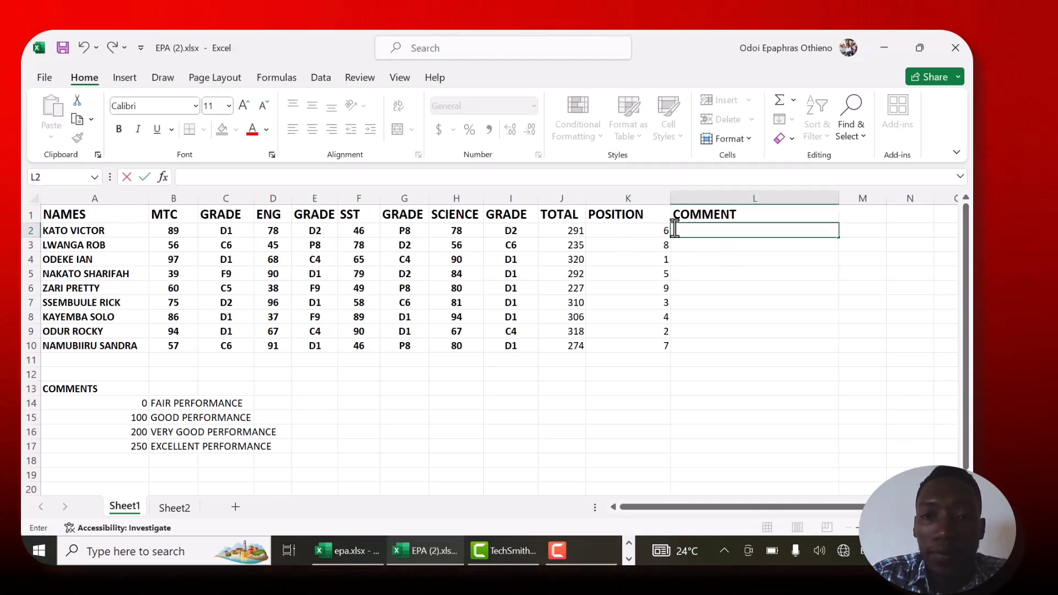
type("=")
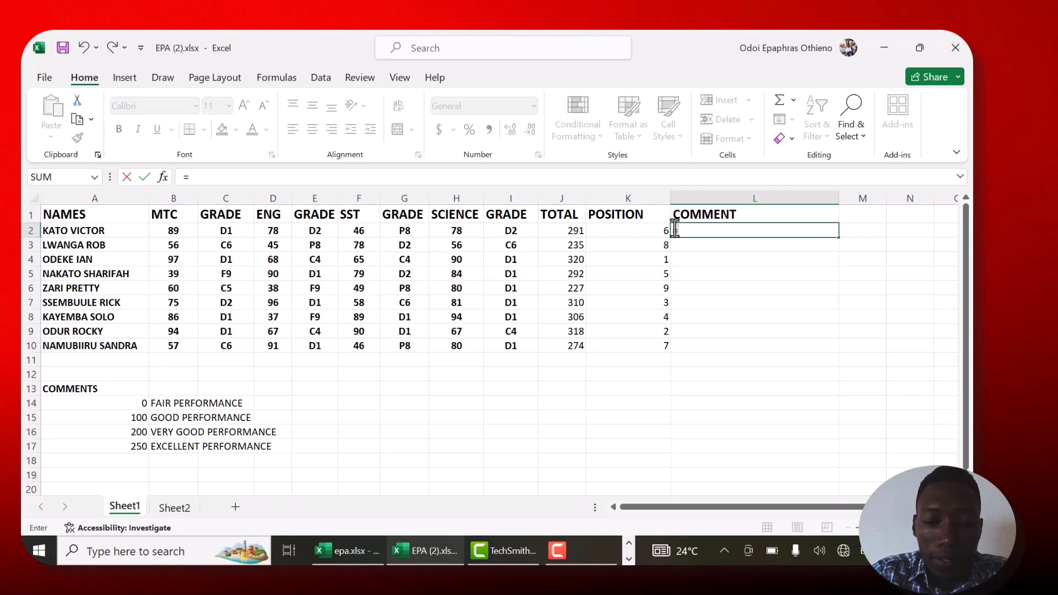
type("VLLOKUP")
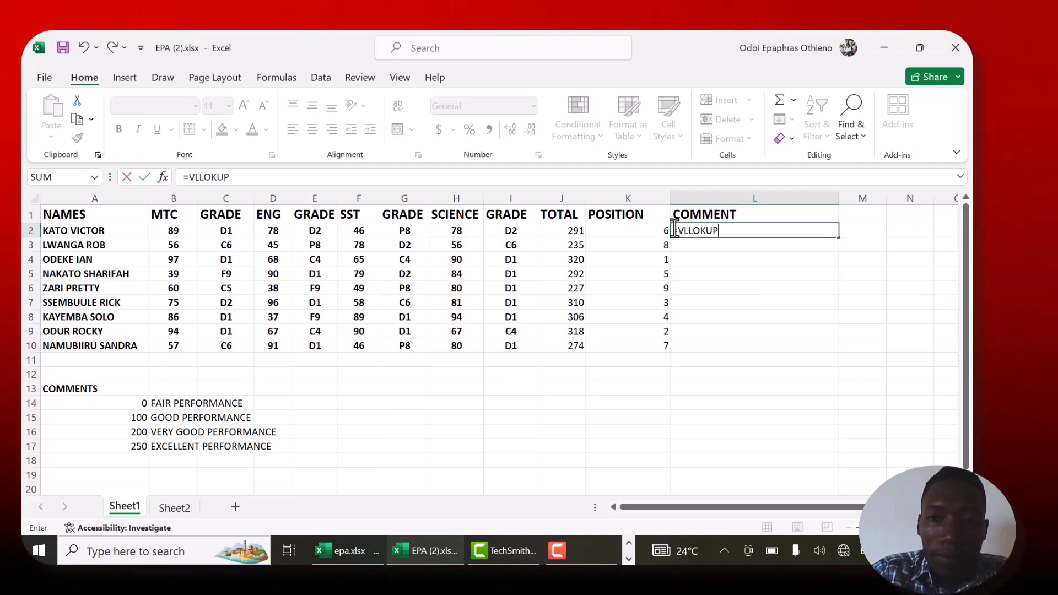
key("BackSpace")
key("BackSpace")
key("BackSpace")
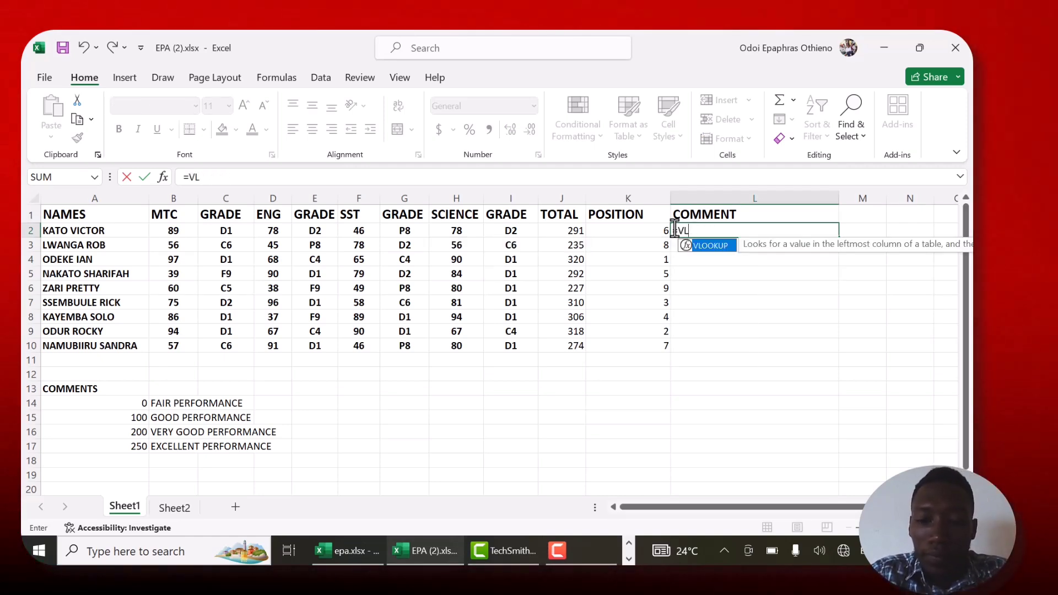
type("OOKUP")
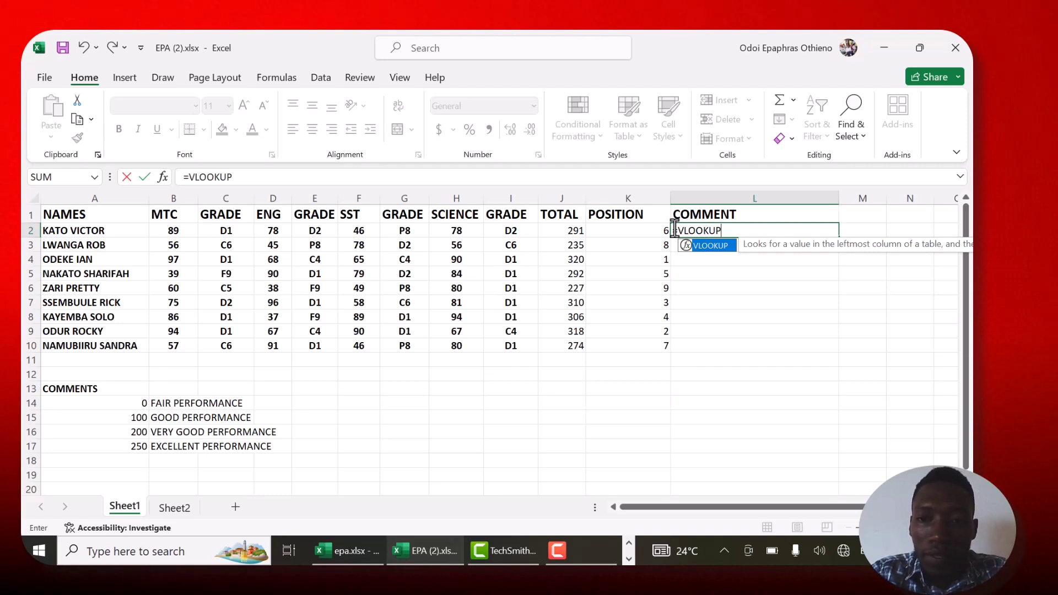
type("(")
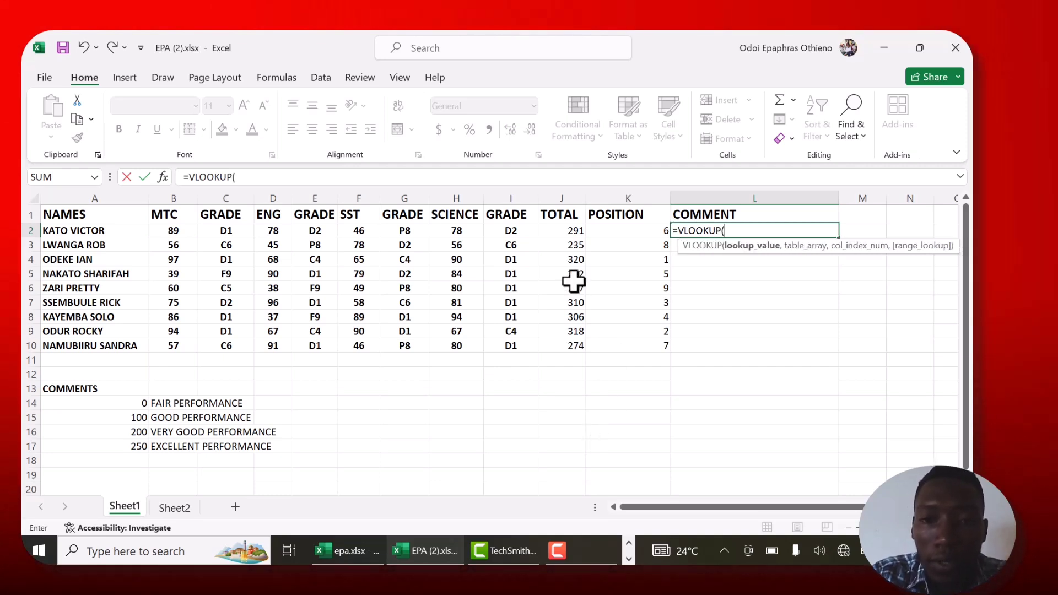
left_click(562, 233)
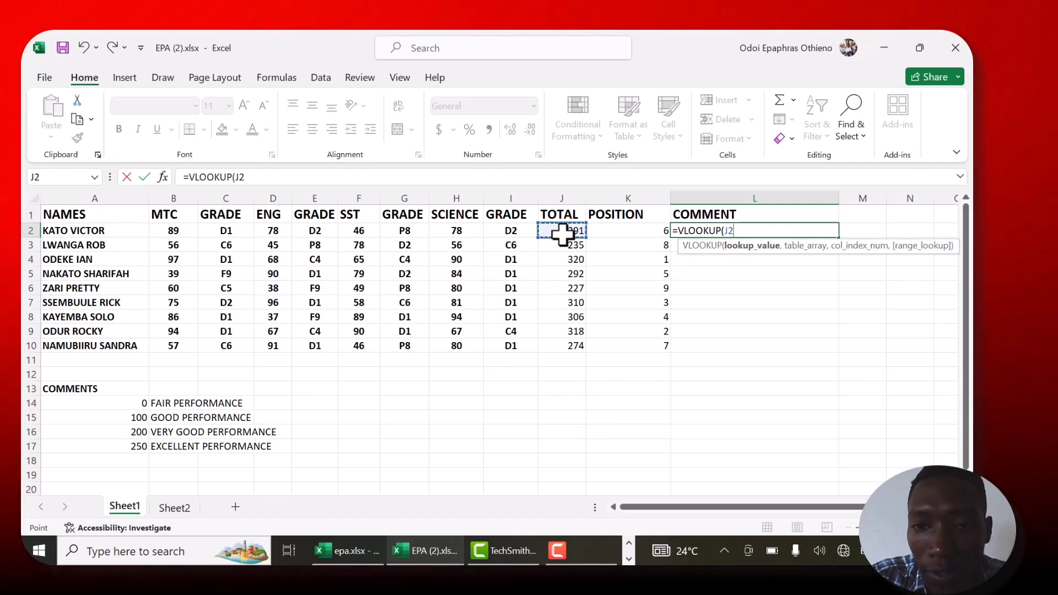
- Complete the L2 formula with table KAY, column index 2 and TRUE, giving =VLOOKUP(J2,KAY,2,TRUE)
type(",")
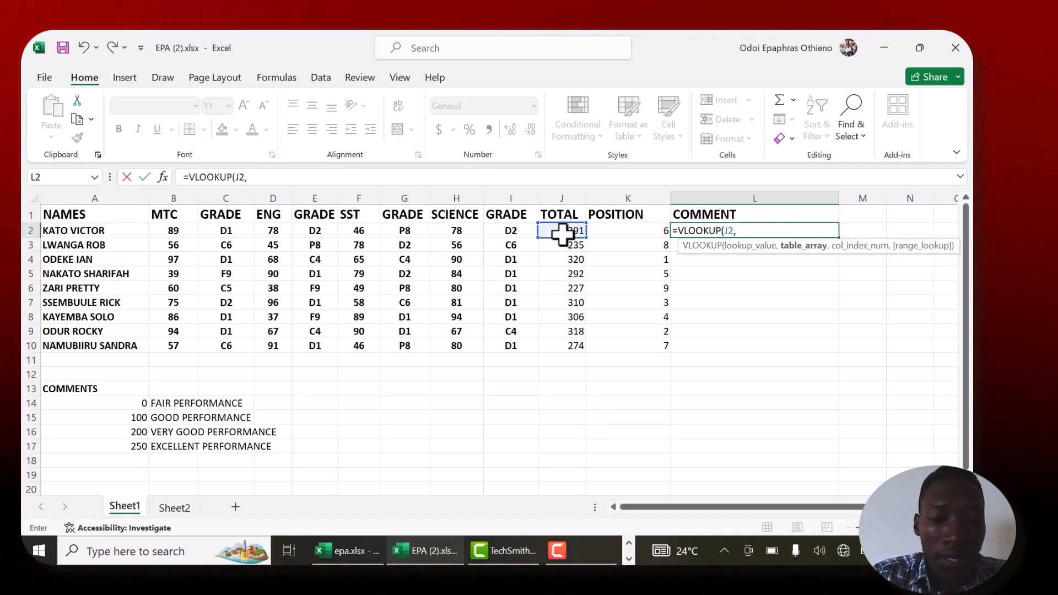
type("KAY")
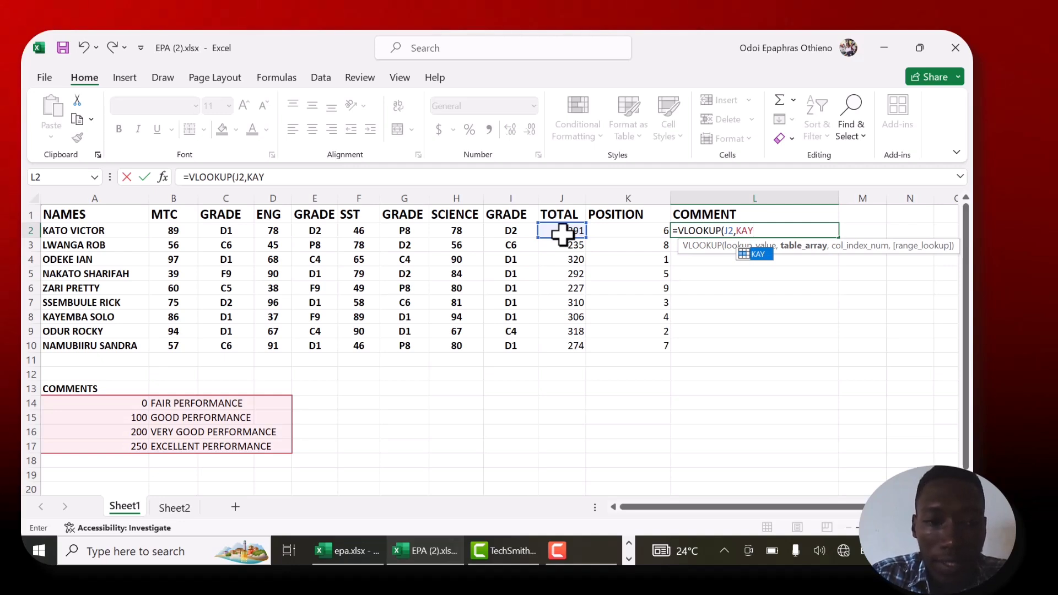
type(",")
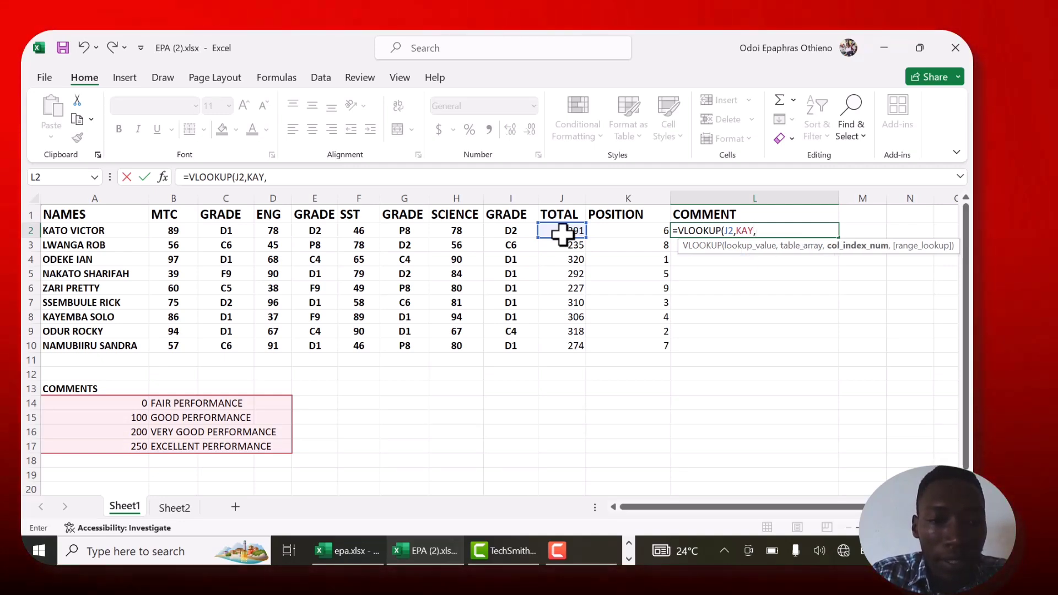
type("2")
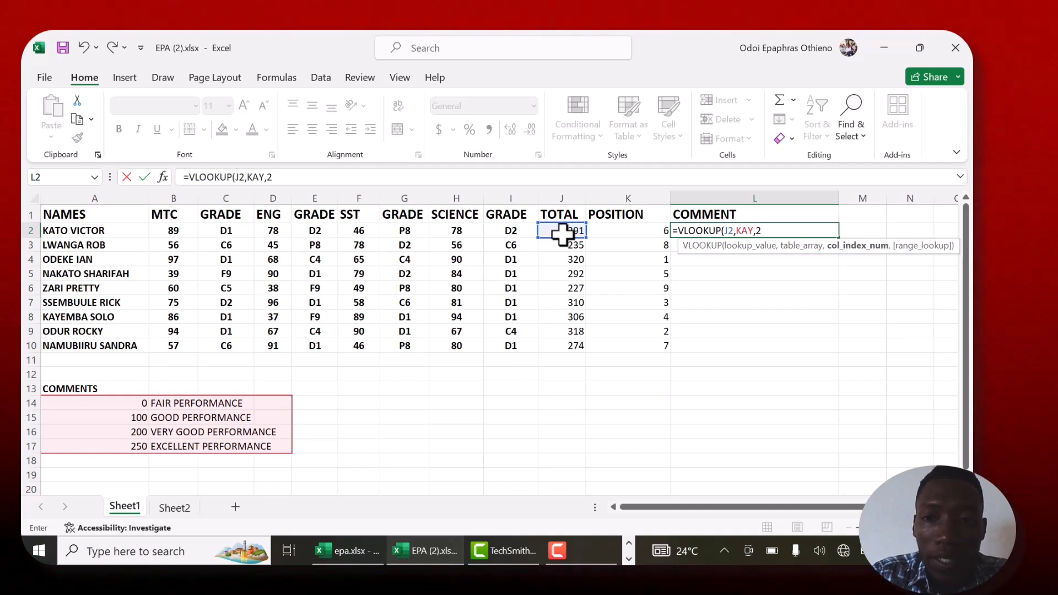
type(",")
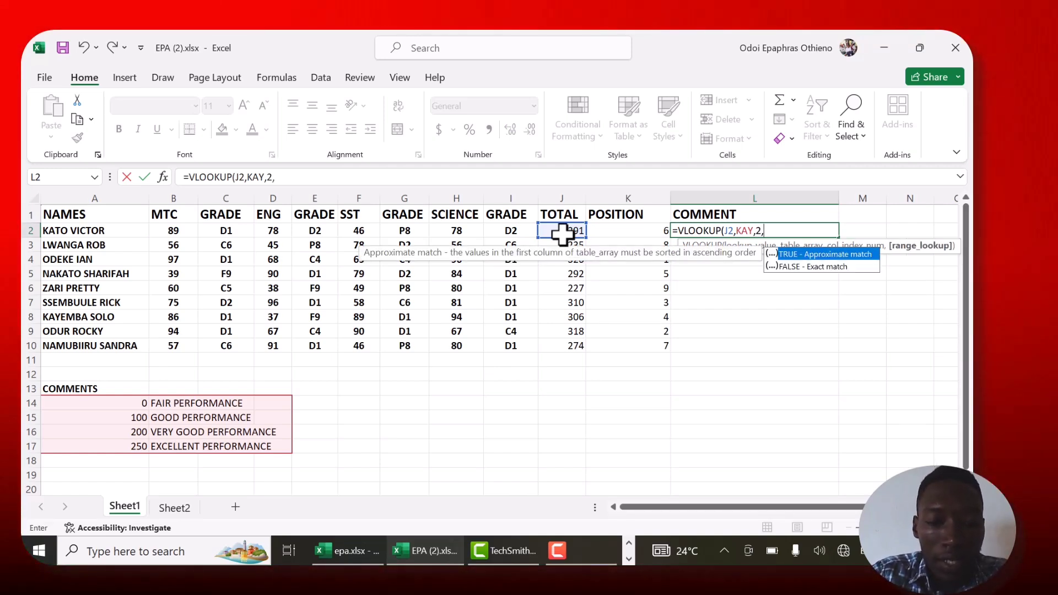
type("TRUE")
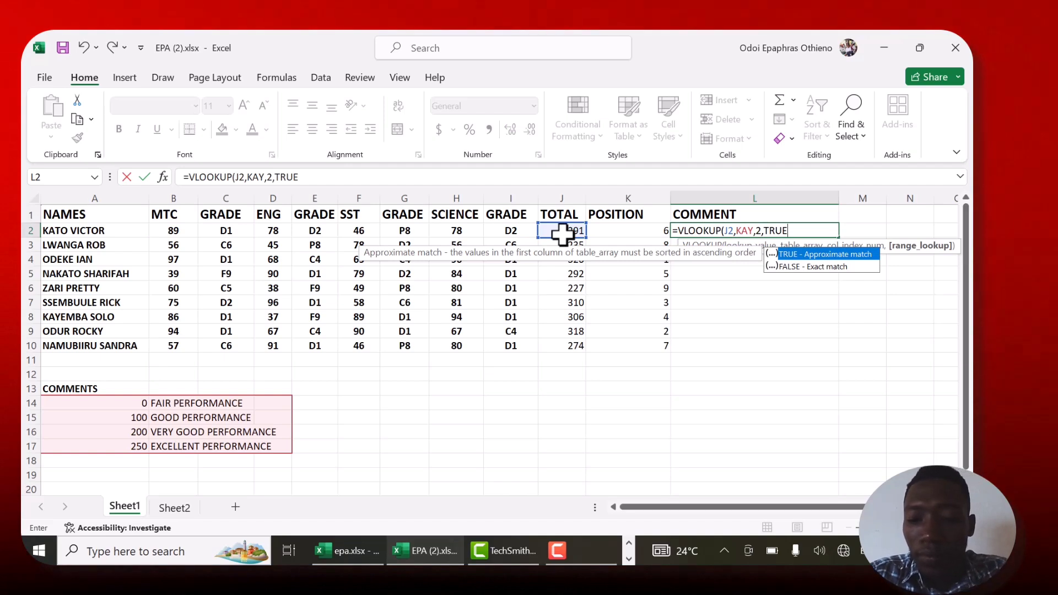
type(")")
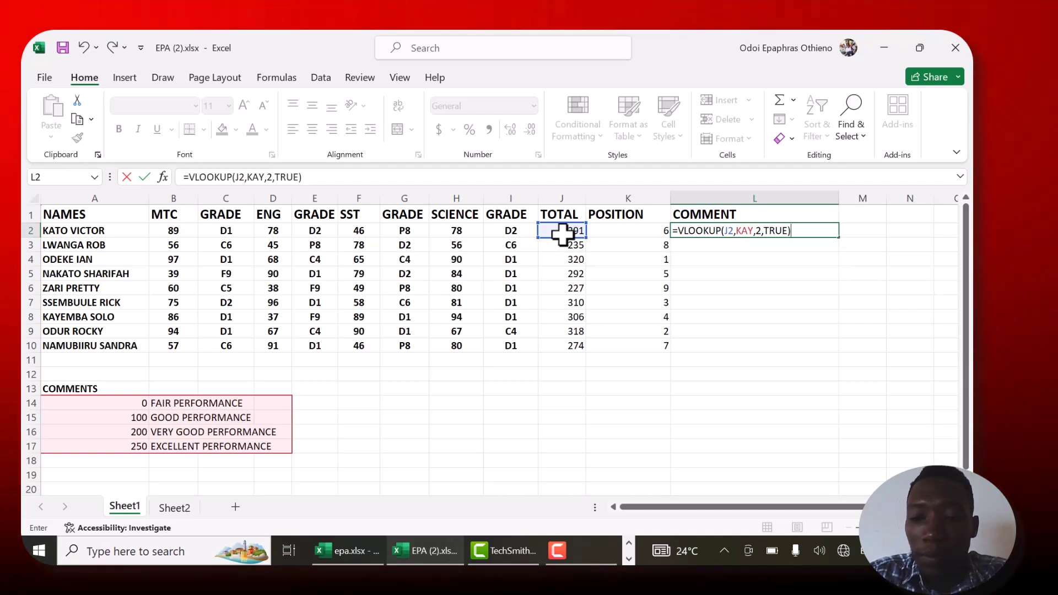
key("Return")
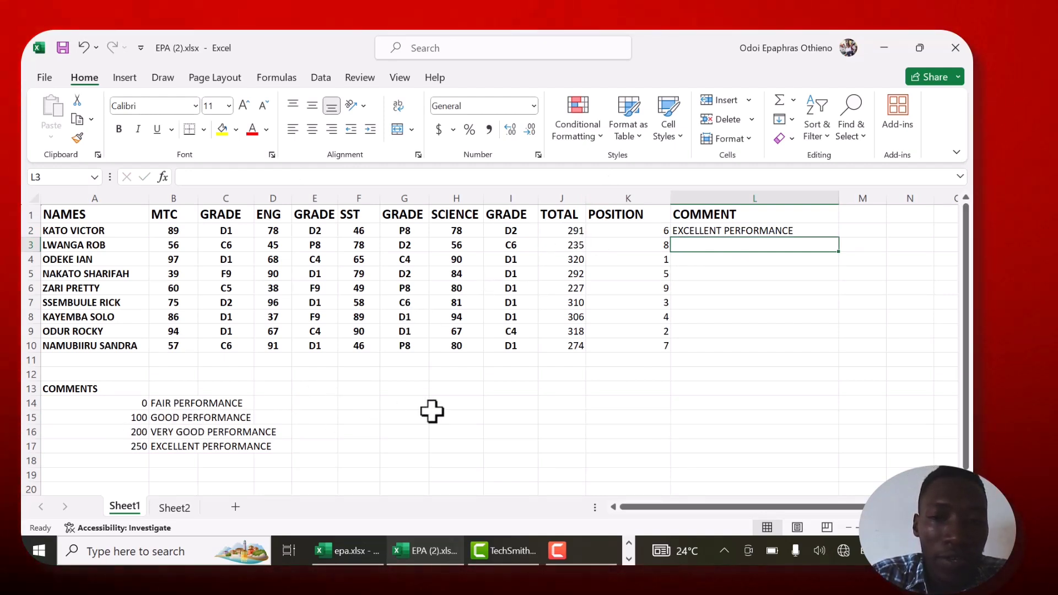
- Fill the comment formula from L2 down to L10 for all the pupils
left_click(811, 236)
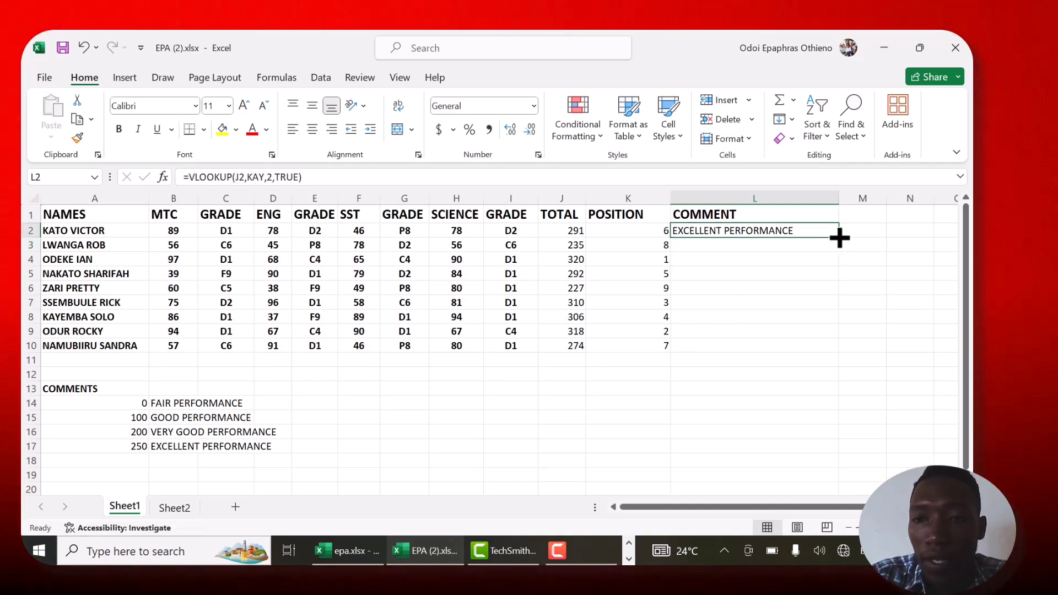
left_click_drag(838, 236, 839, 360)
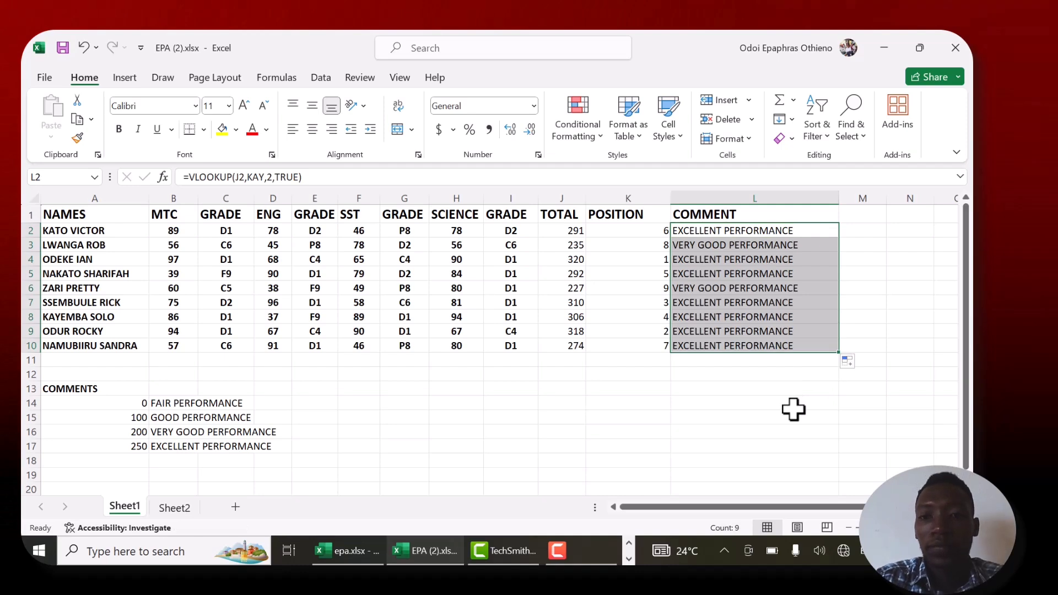
left_click(682, 426)
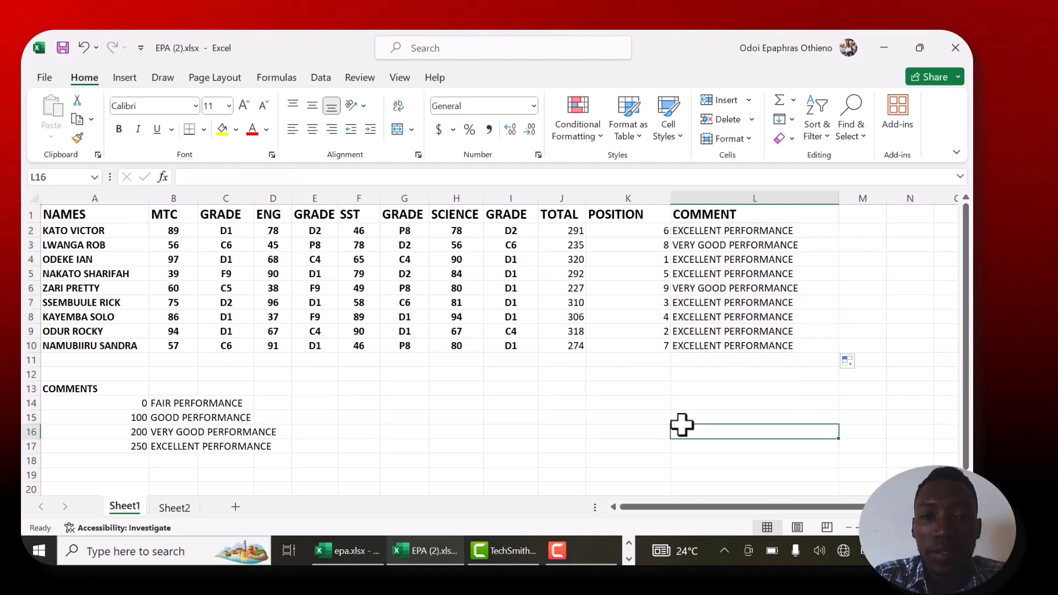
- Centre and bold the totals and positions in J2:K10
left_click(562, 230)
left_click_drag(562, 230, 609, 332)
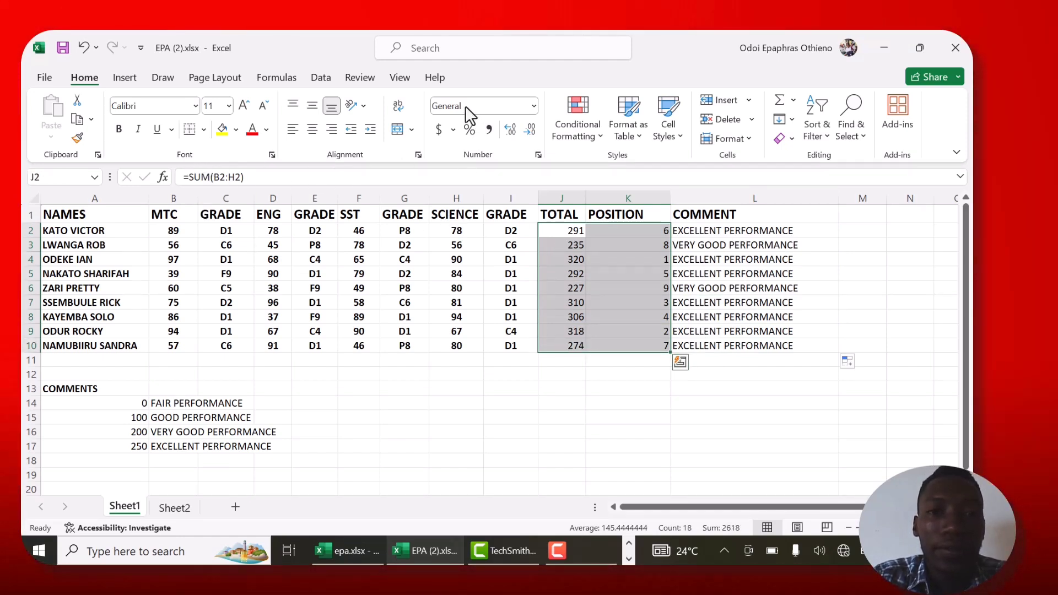
key("F9")
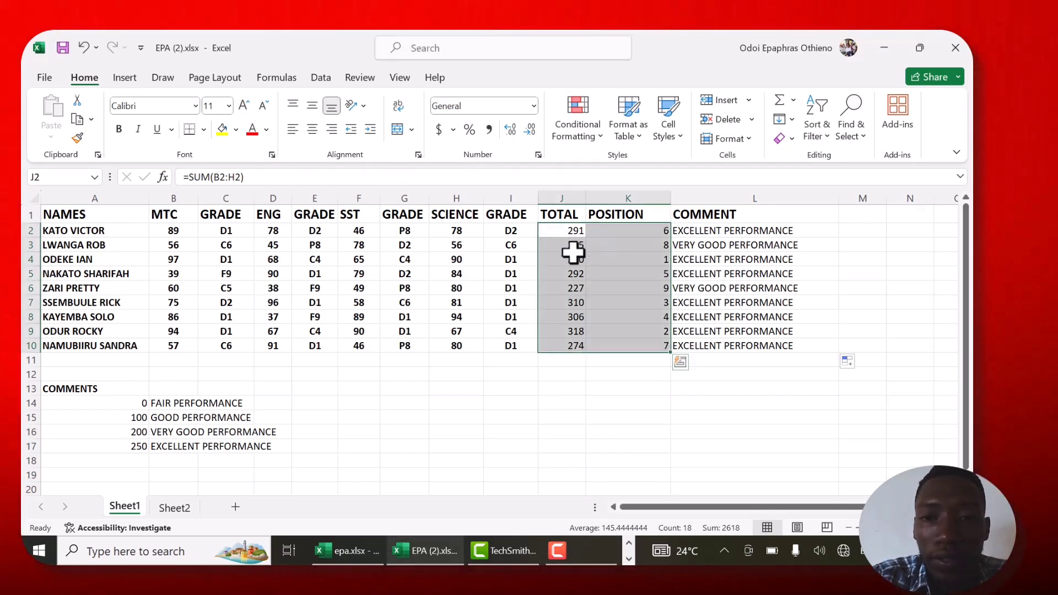
left_click(313, 129)
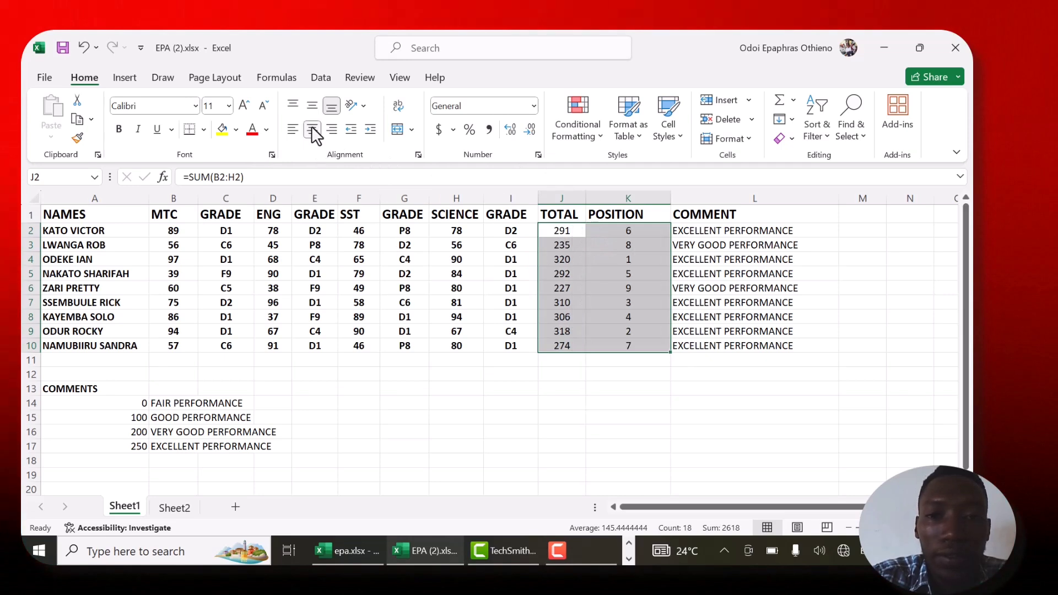
left_click(118, 130)
left_click(516, 435)
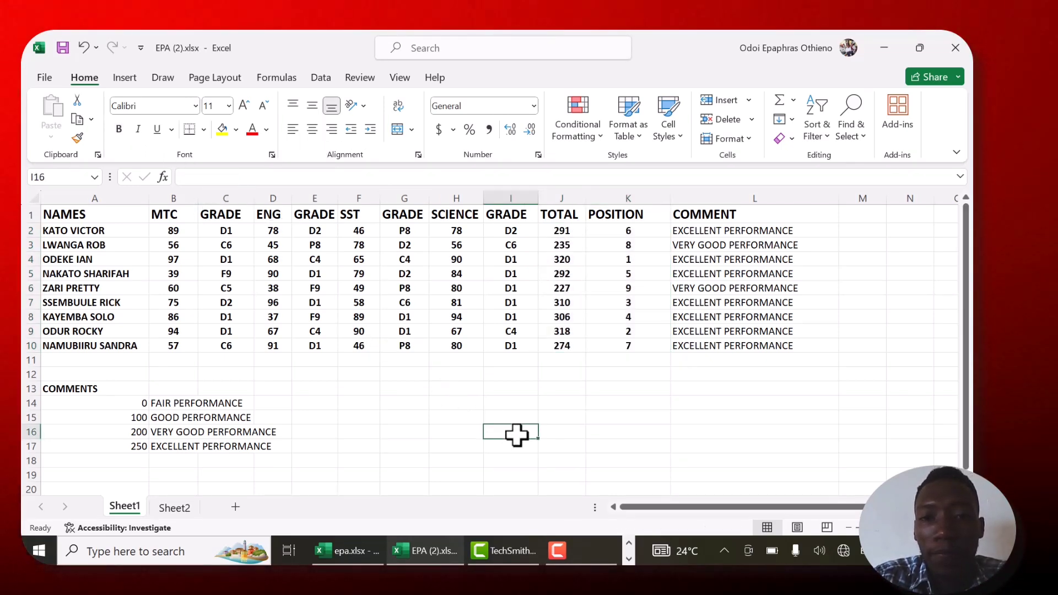
- Insert a new row above the column headers and enter the title REPORT CARD OF HOPE PRIMARY SCHOOL 2024 in A1
right_click(24, 214)
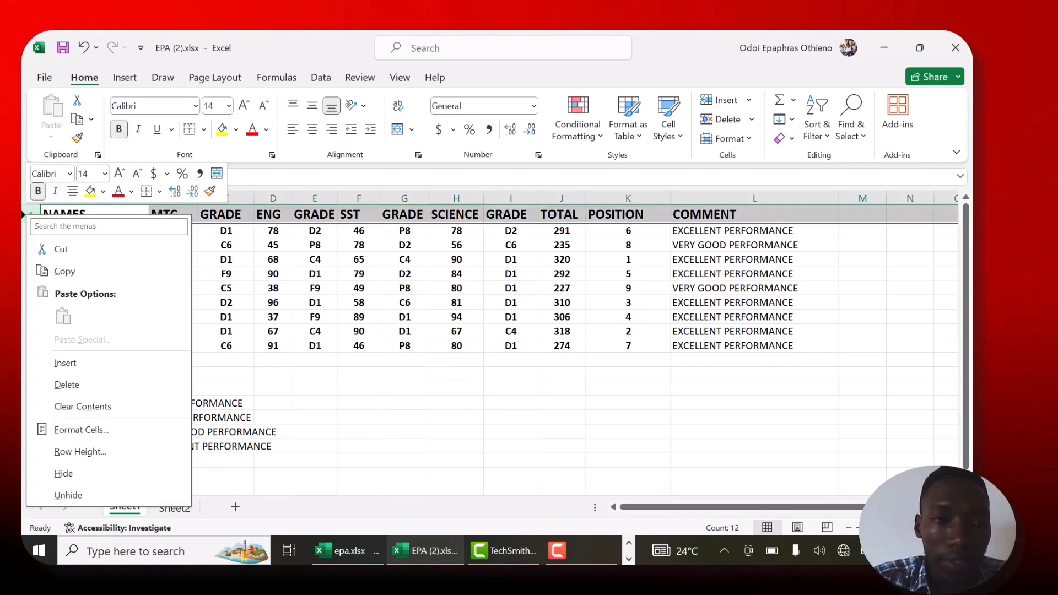
left_click(67, 363)
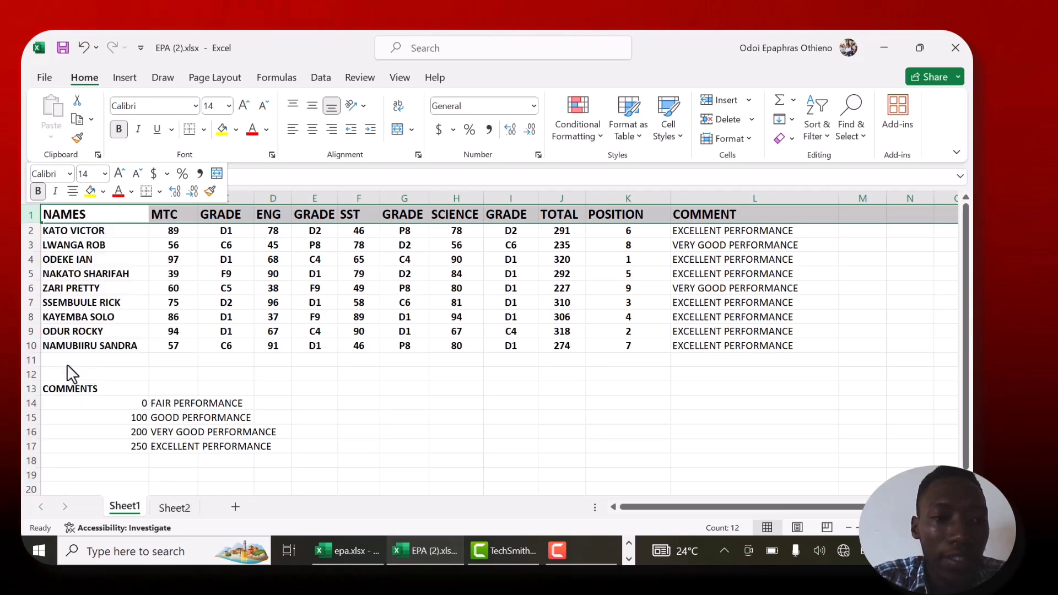
left_click(60, 212)
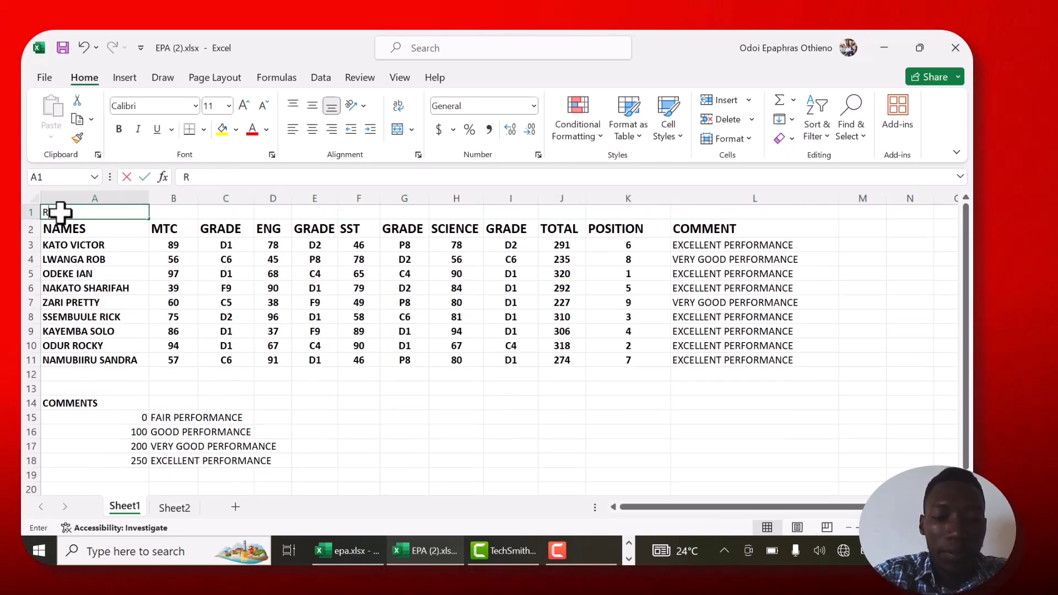
type("REPORT")
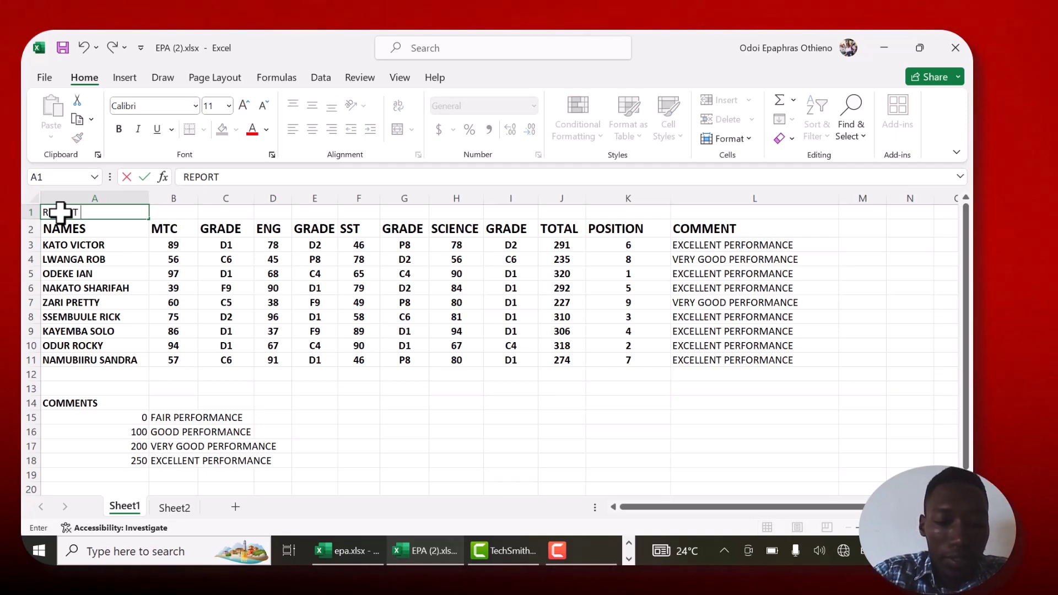
type(" CARD")
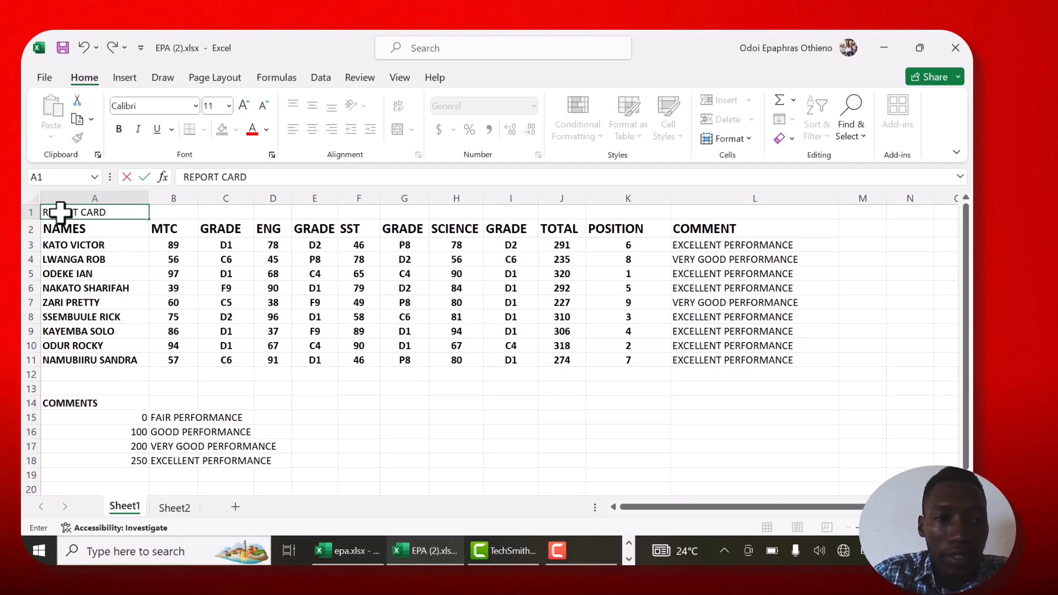
key("BackSpace")
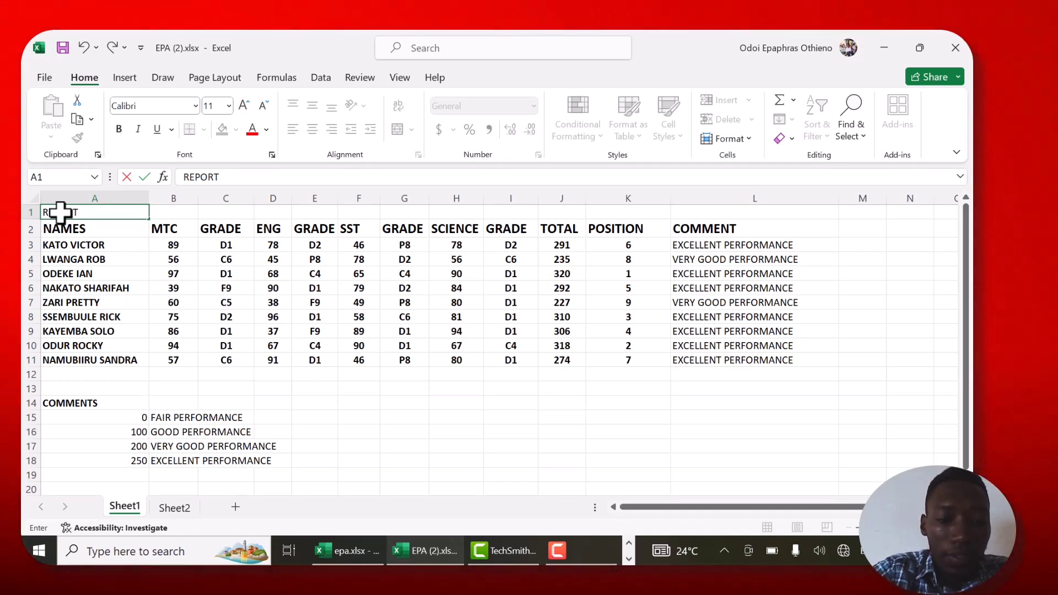
type("D")
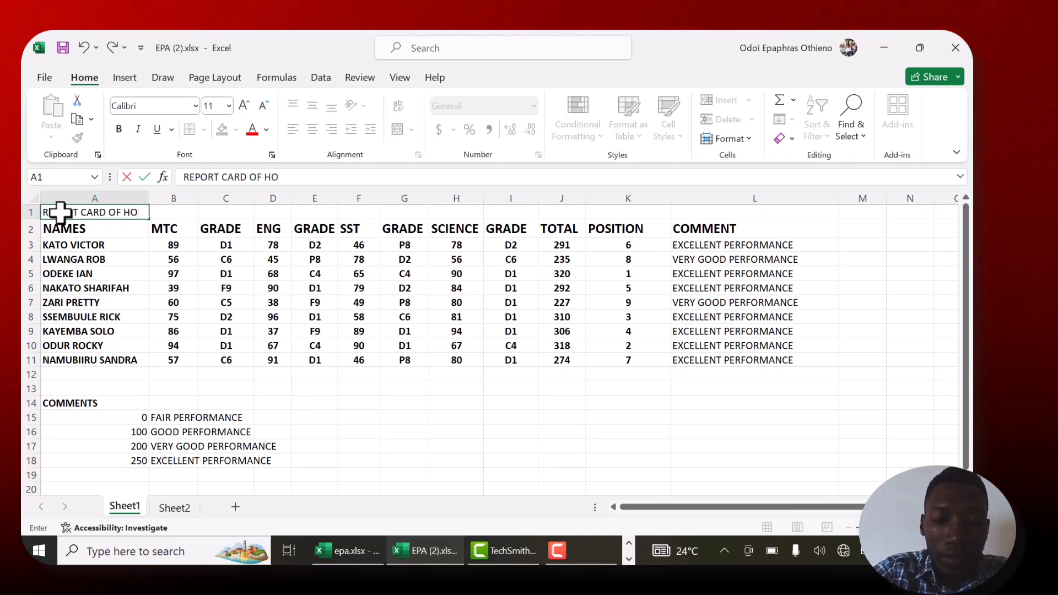
type(" OF HOPE NURSERY")
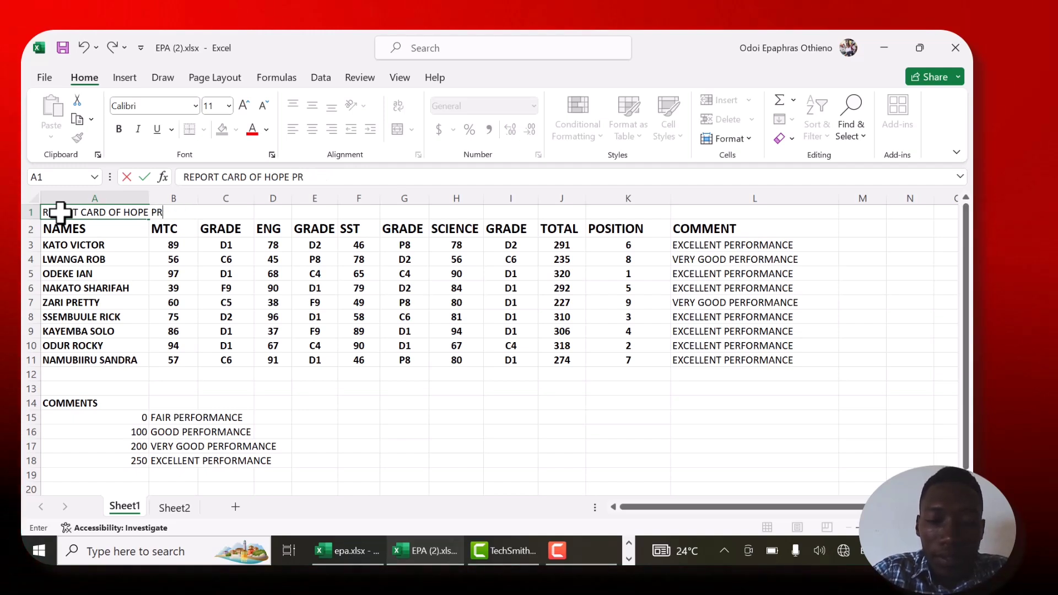
type("RY")
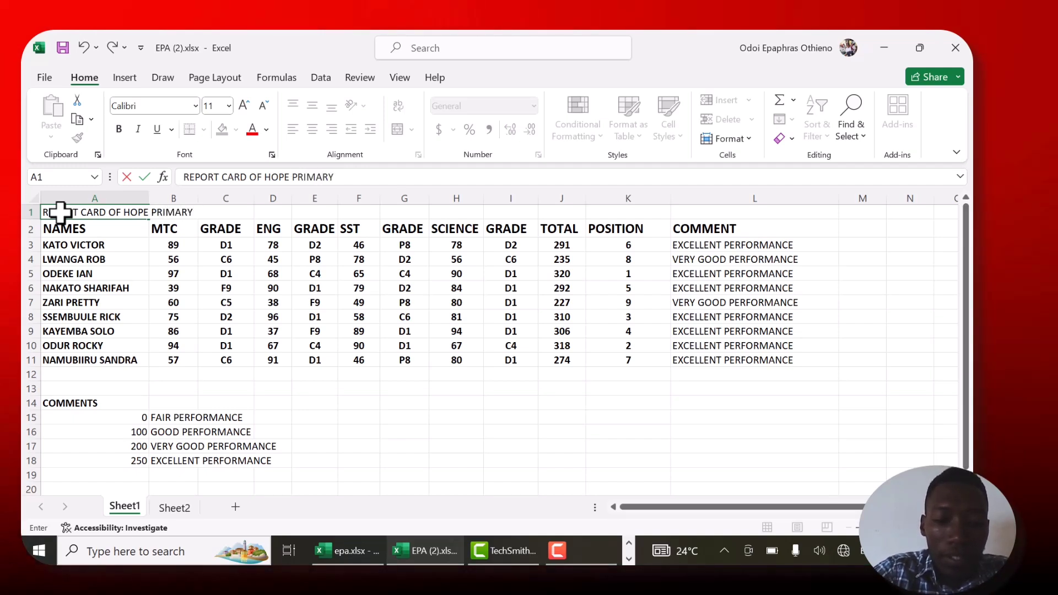
type(" SCHOOL 2024")
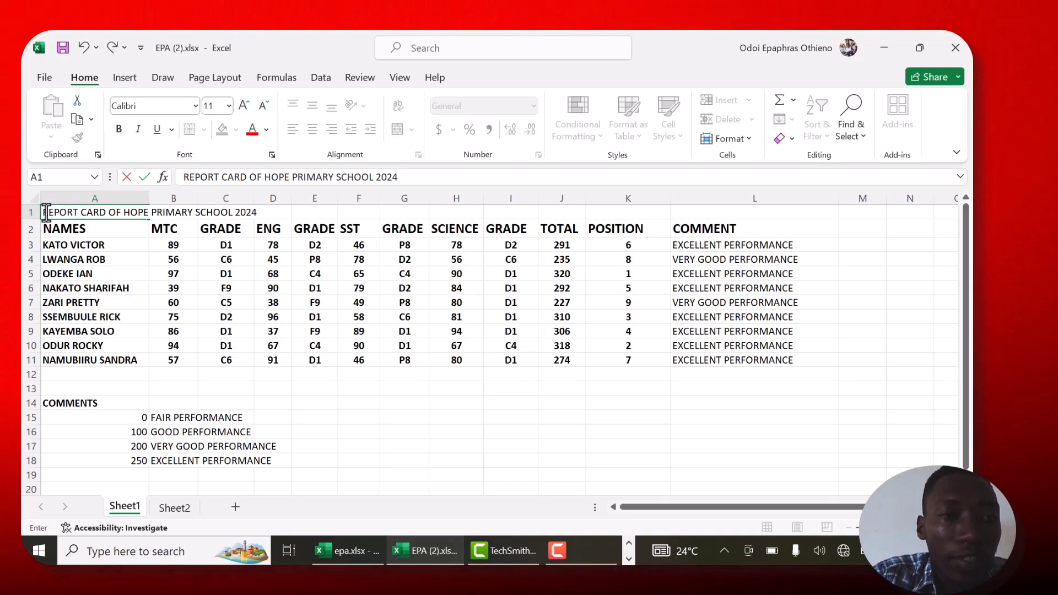
- Make the report card title text in A1 bold
left_click(94, 211)
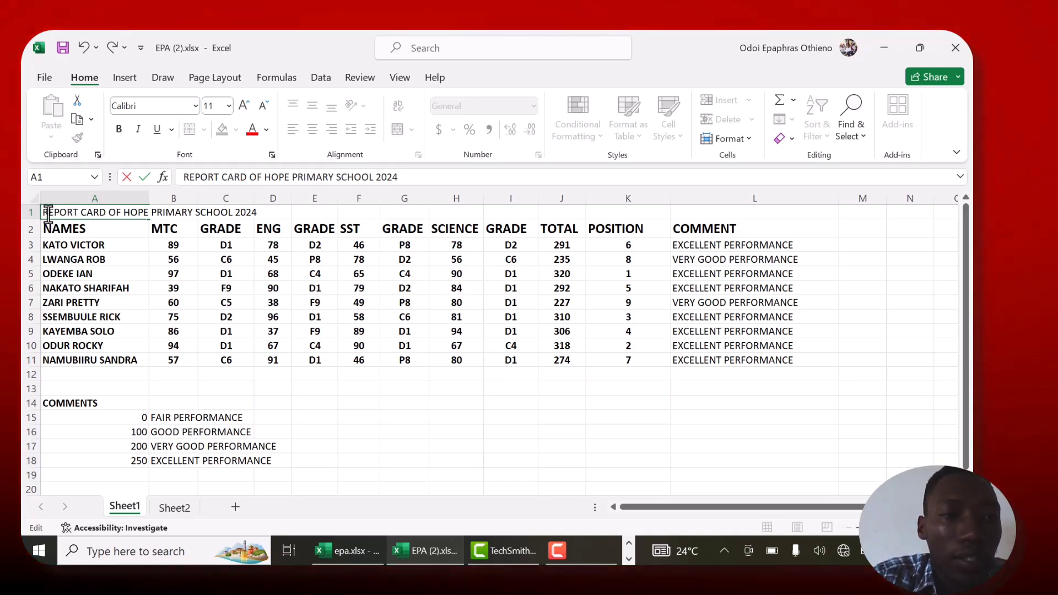
left_click_drag(42, 214, 257, 213)
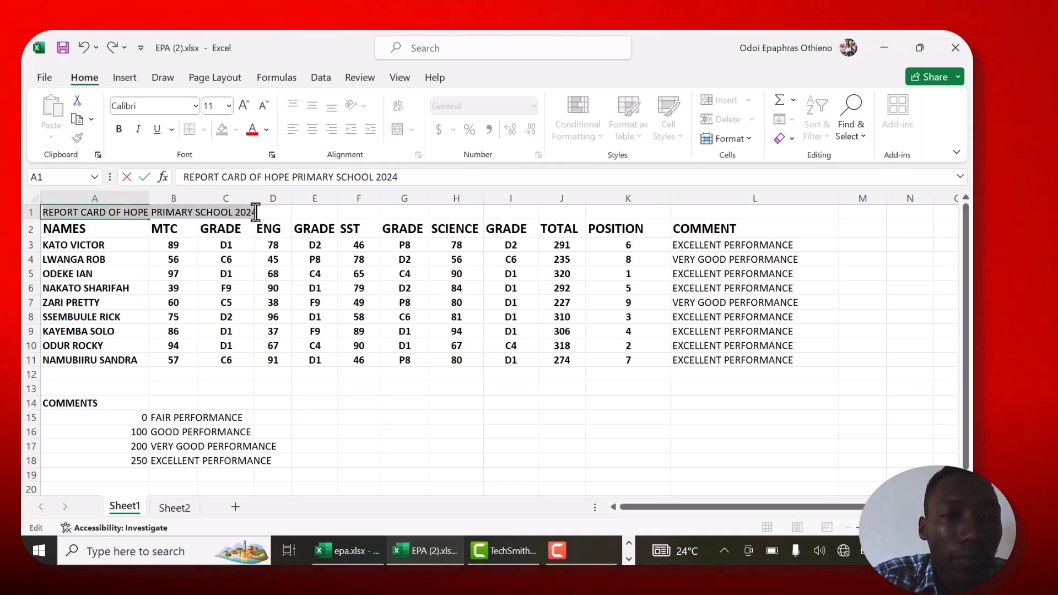
left_click(118, 129)
left_click(121, 212)
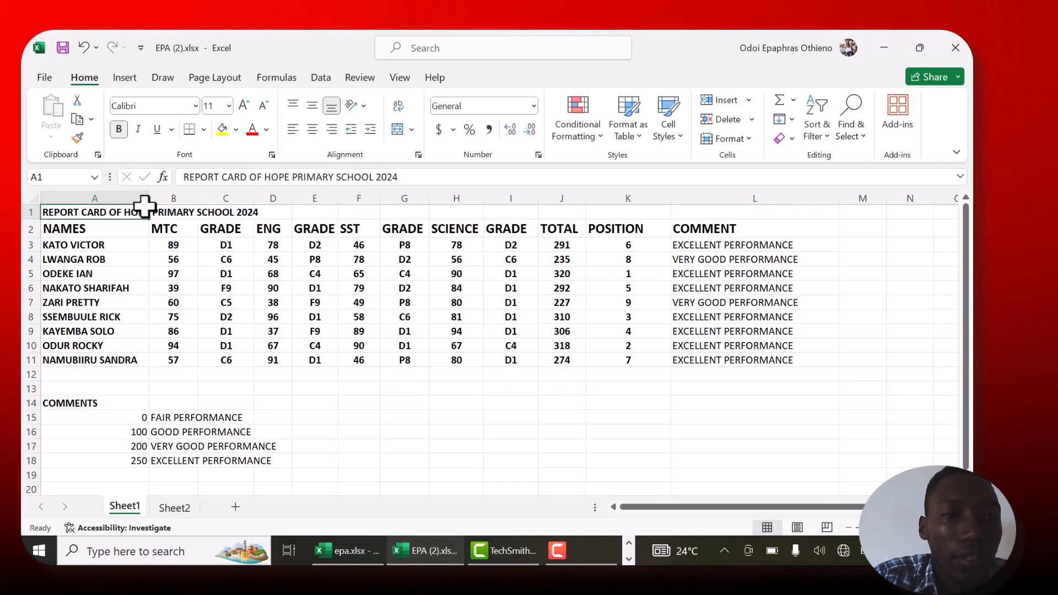
- Merge and centre the title across A1:L1
left_click_drag(137, 212, 701, 212)
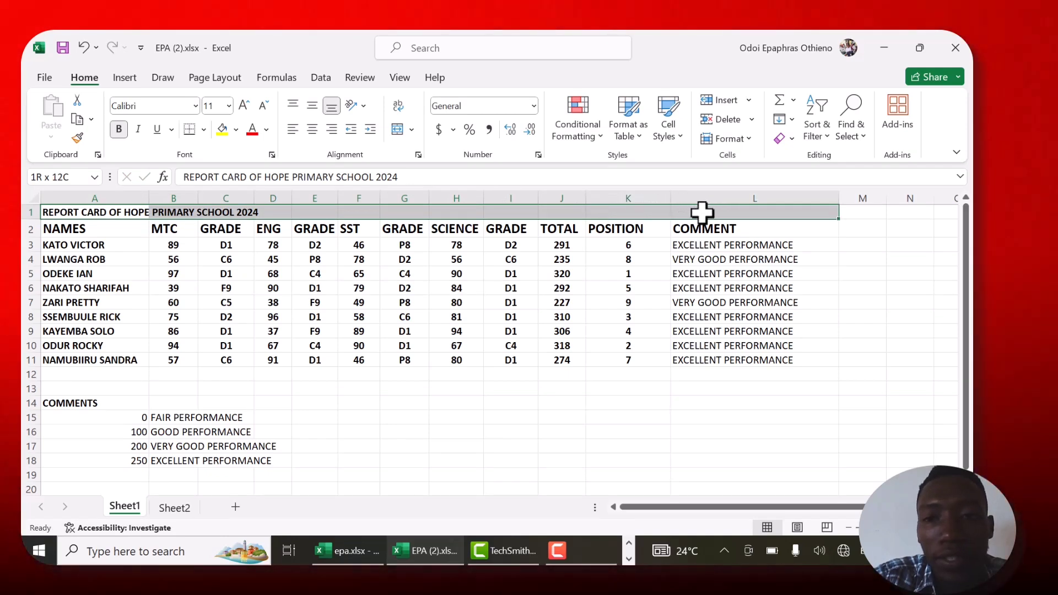
right_click(538, 215)
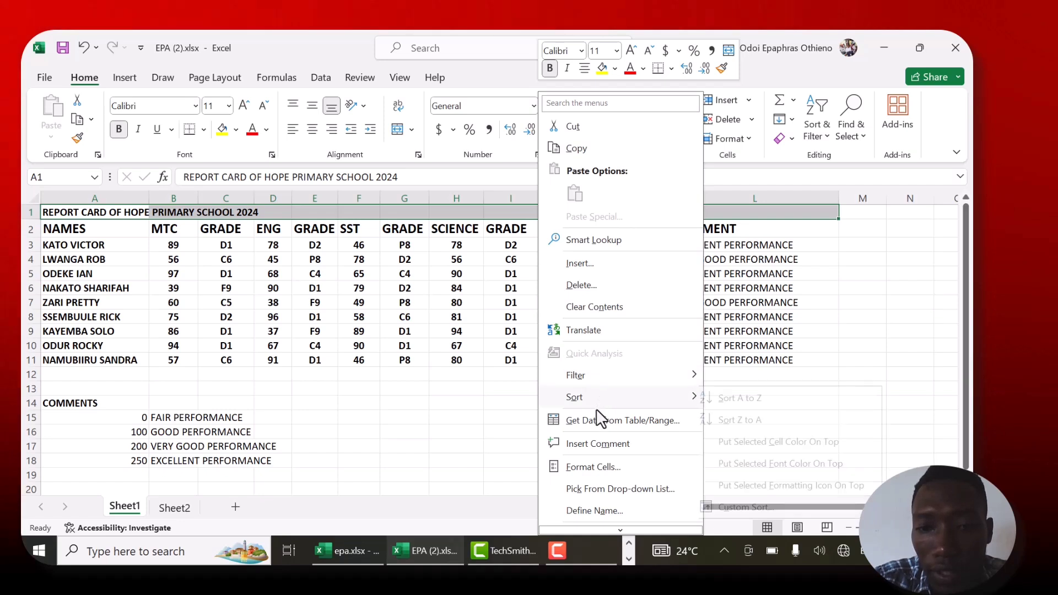
left_click(415, 462)
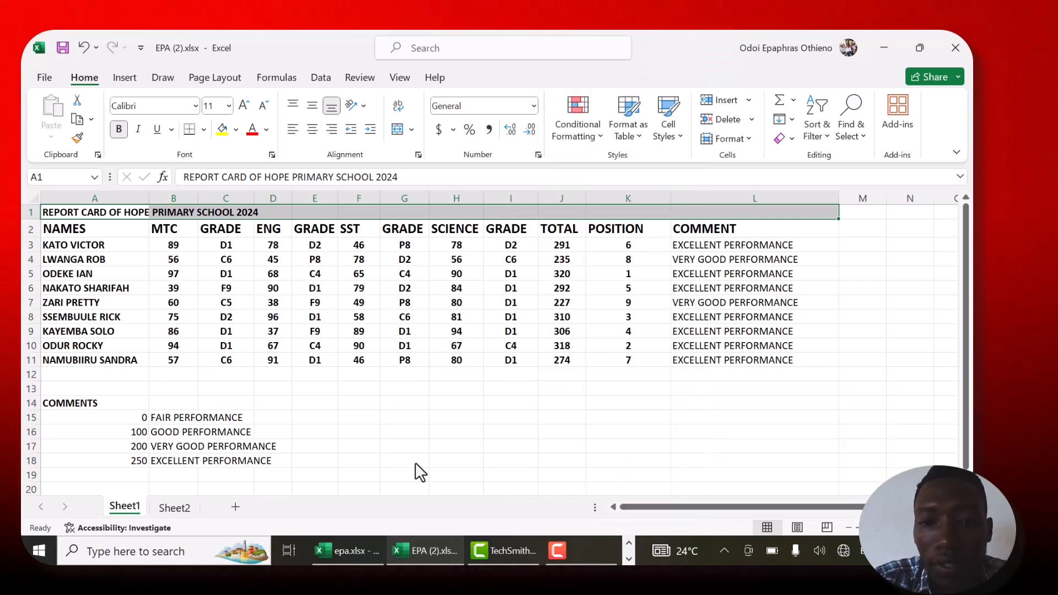
left_click(412, 130)
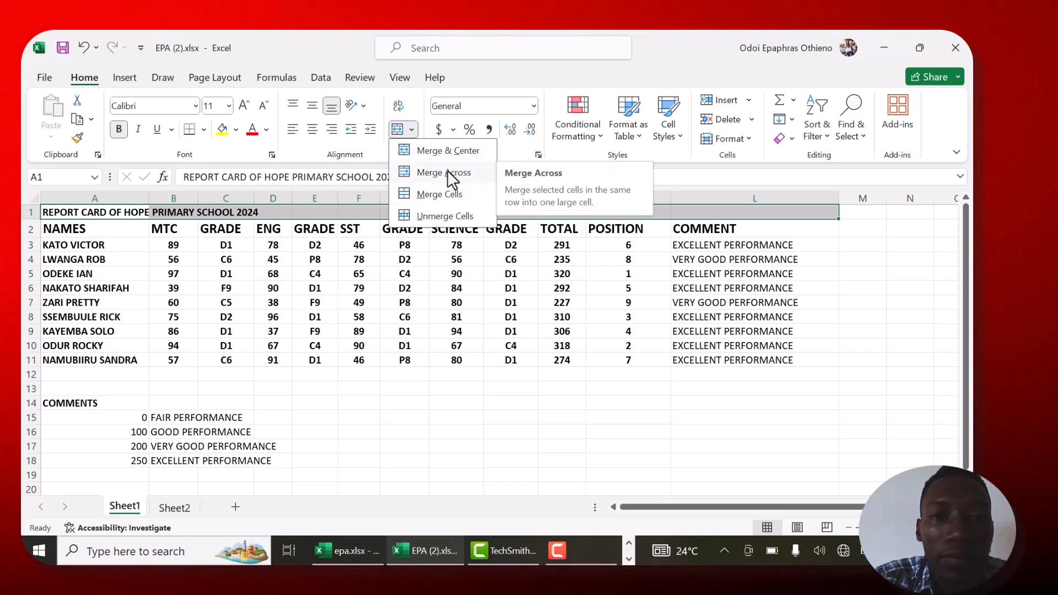
left_click(447, 148)
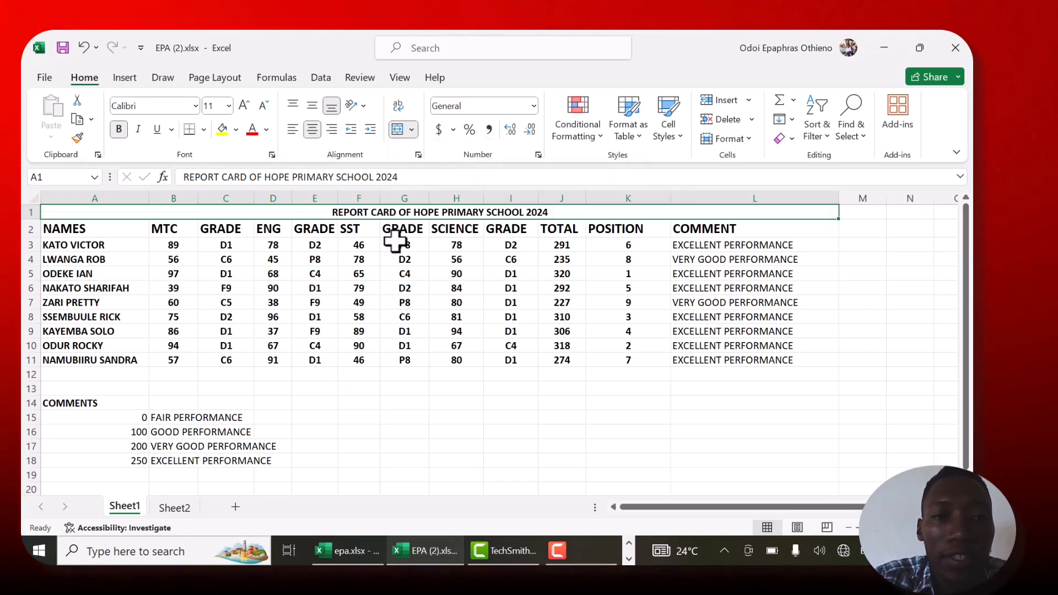
- Set the font size of the merged title text to 14
double_click(340, 212)
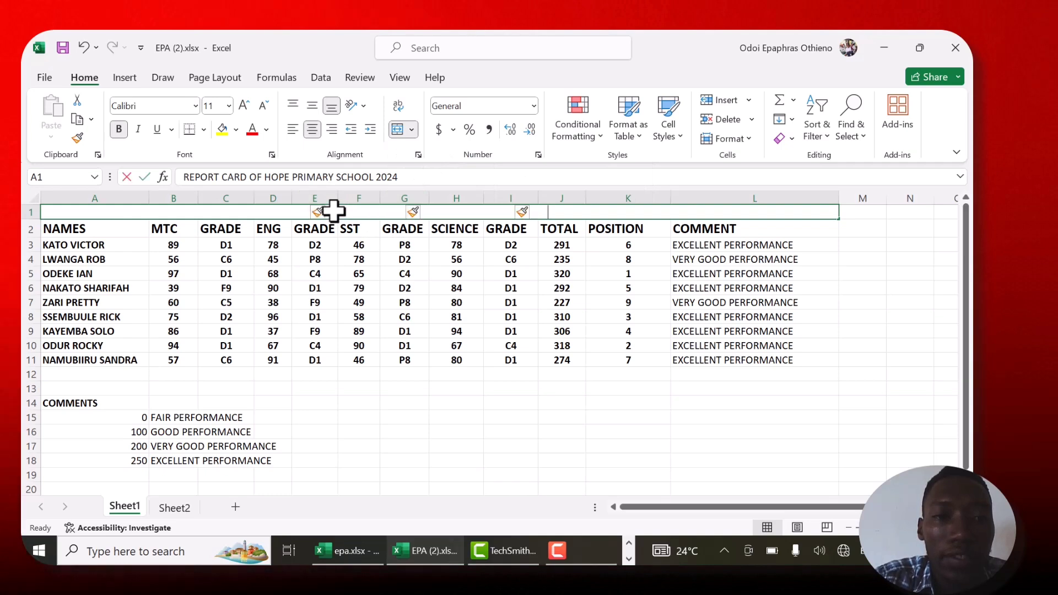
left_click_drag(342, 212, 562, 213)
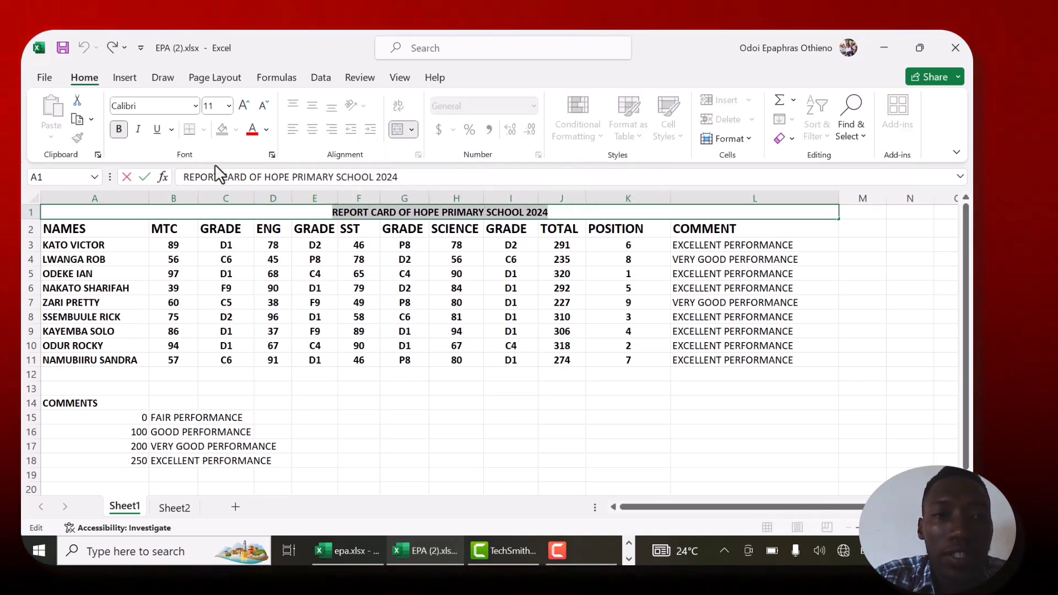
left_click(119, 133)
left_click(119, 133)
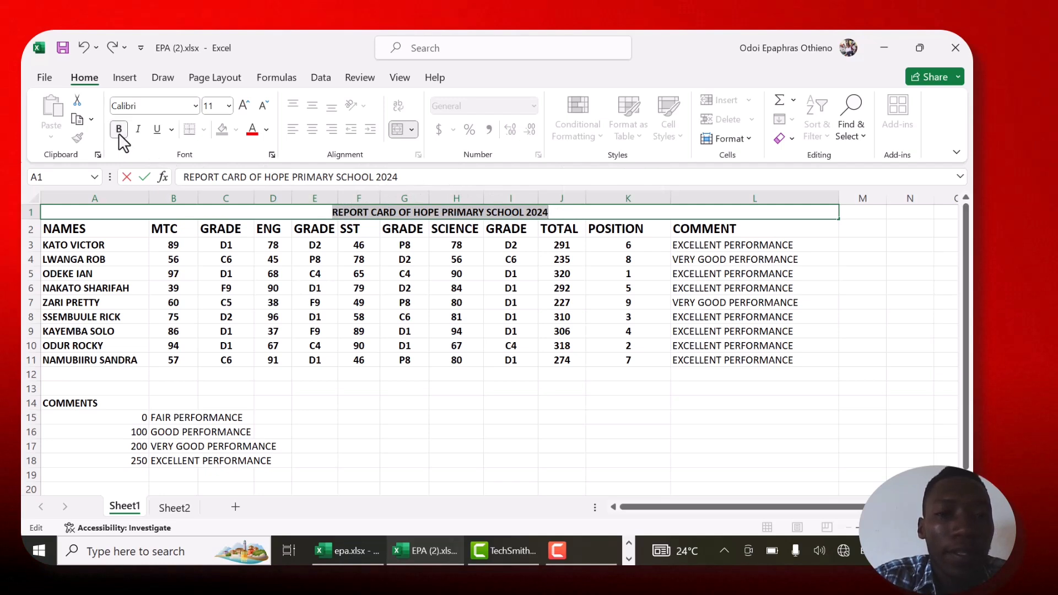
left_click(229, 106)
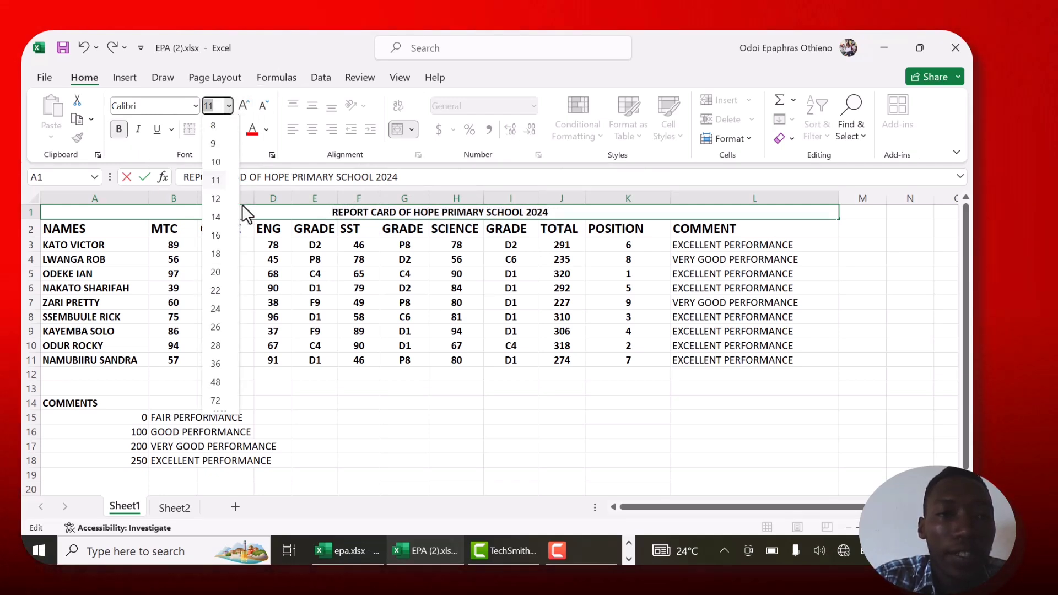
left_click(215, 218)
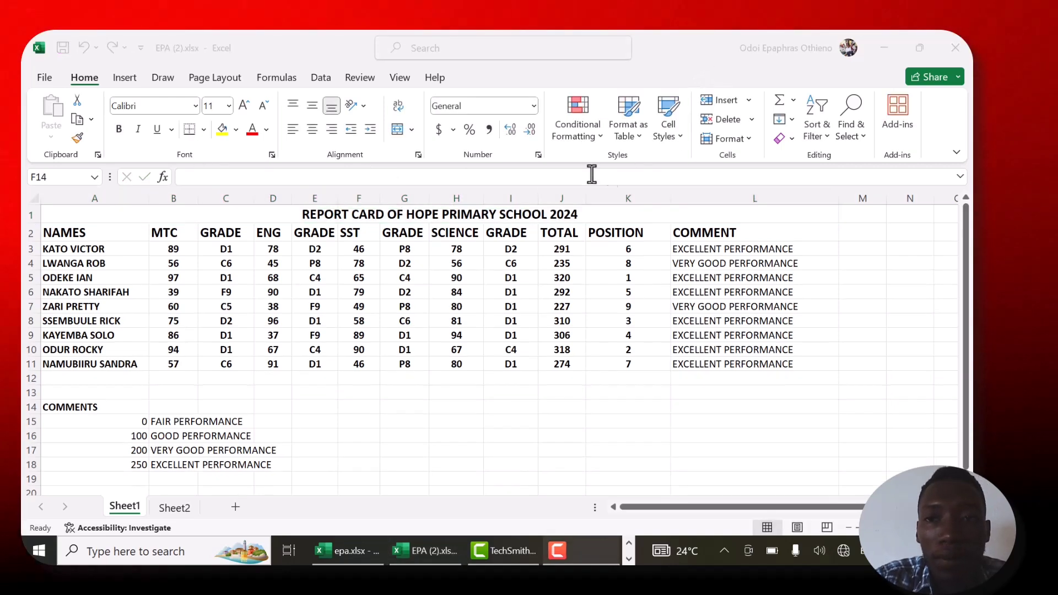
- Apply All Borders to the whole report card table, A1:L11, including the title row
left_click(54, 216)
left_click_drag(113, 223, 187, 366)
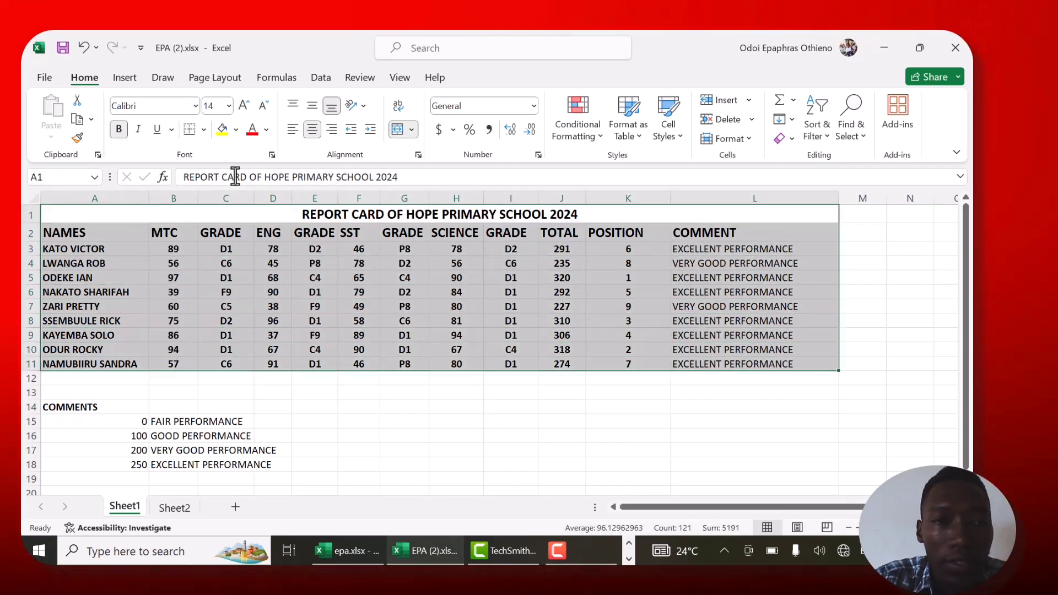
left_click(205, 131)
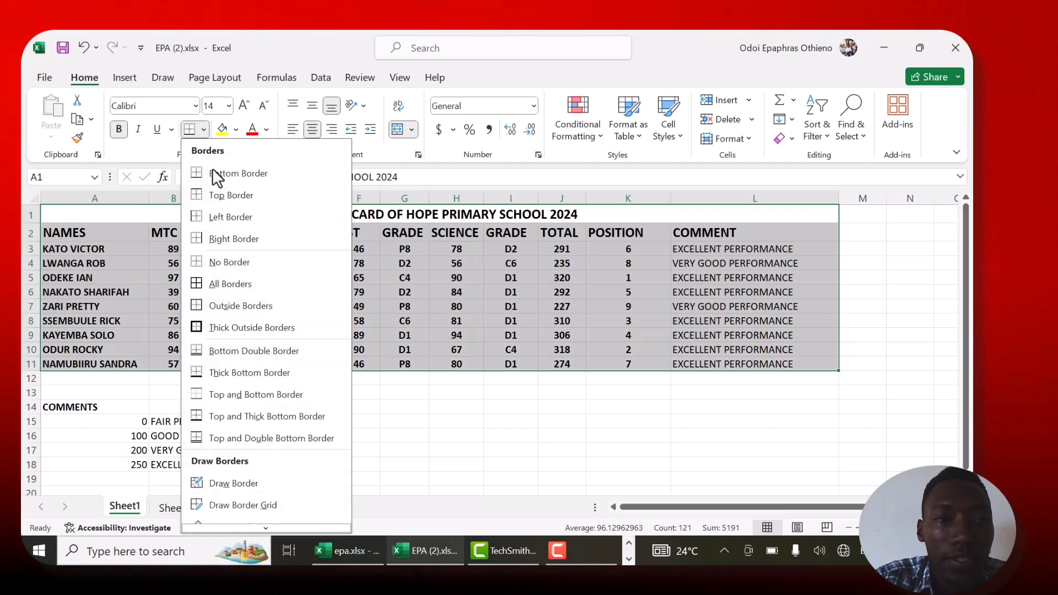
left_click(240, 292)
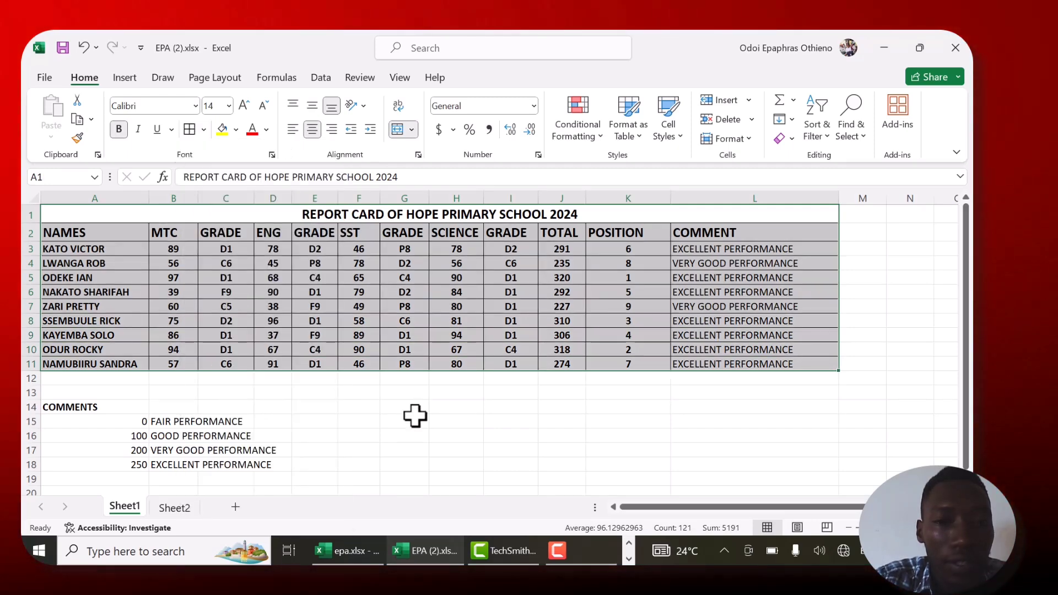
left_click(446, 406)
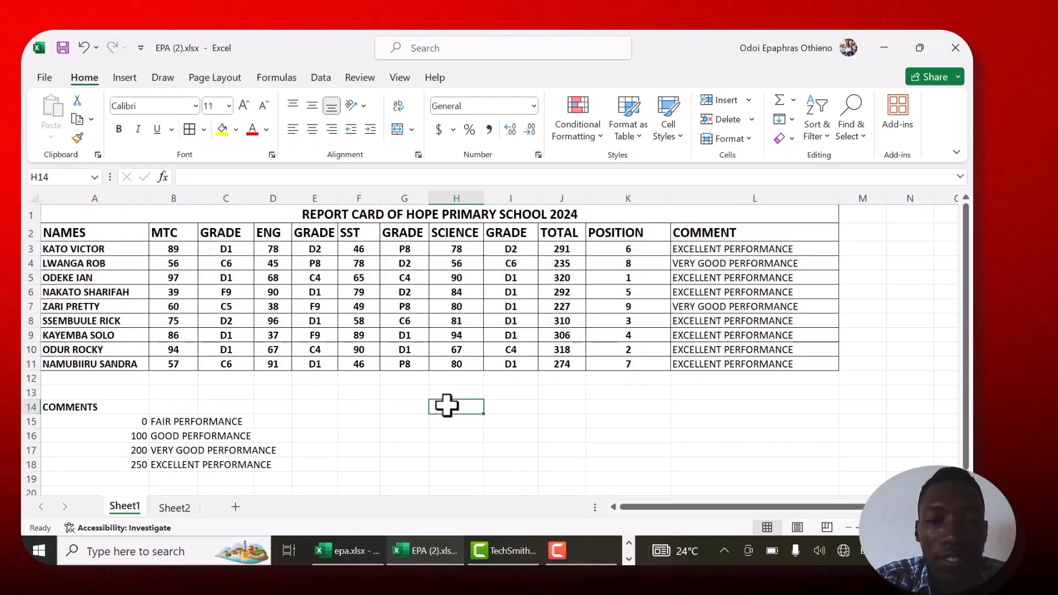